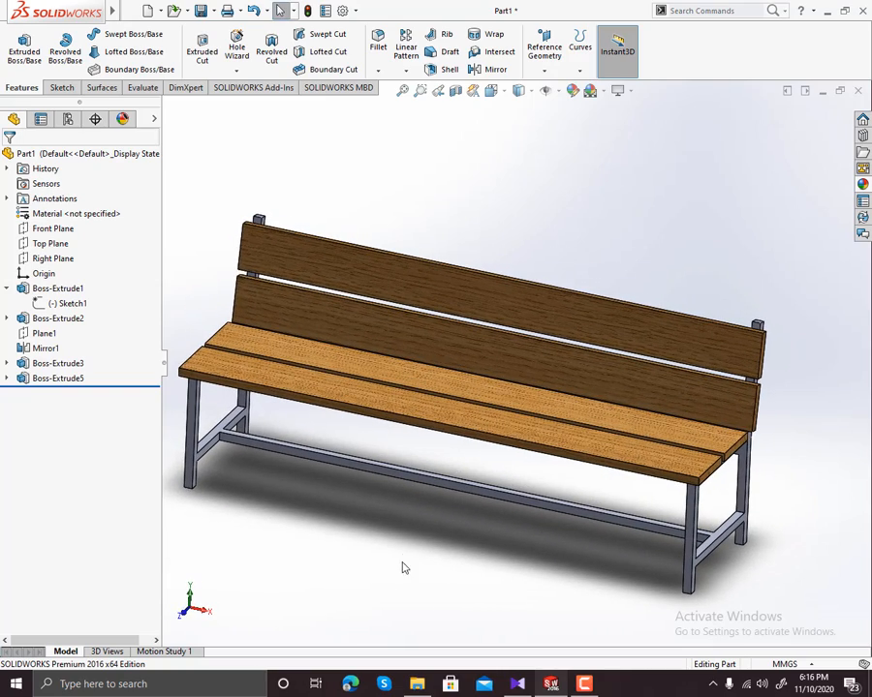
Create a new part document and start a sketch on the Right Plane
click(131, 10)
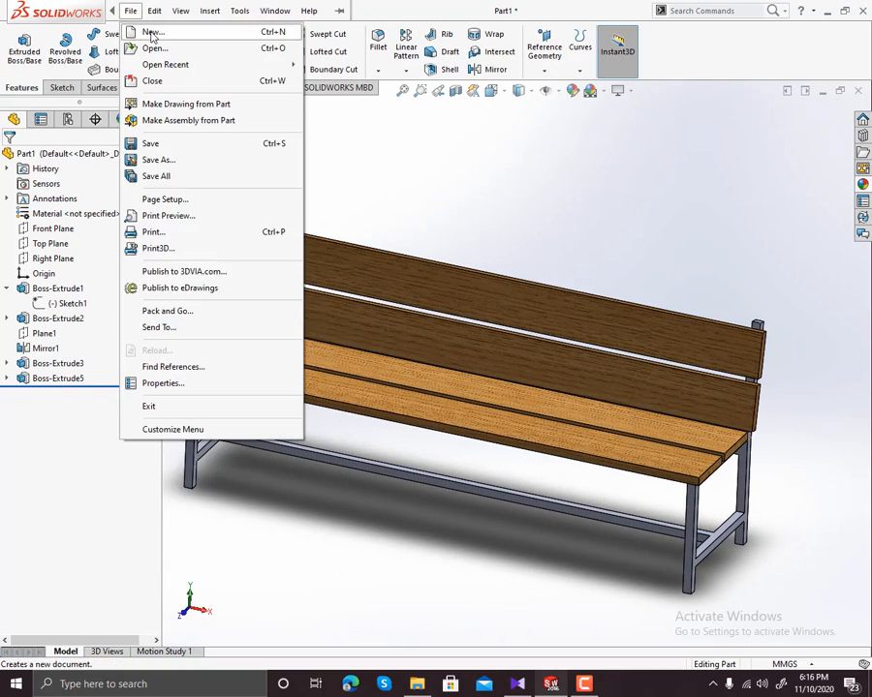
click(148, 31)
click(540, 527)
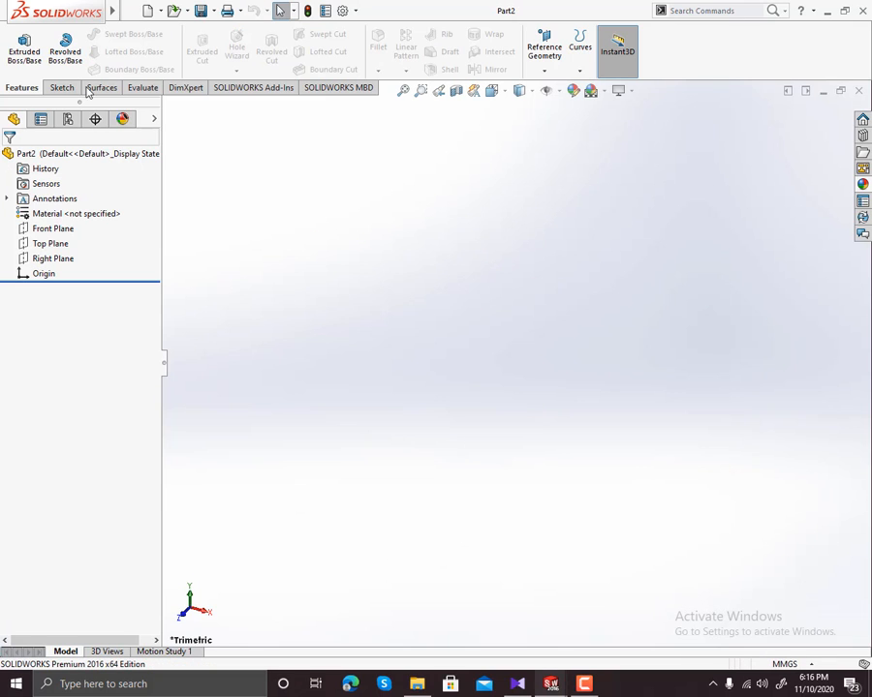
right_click(56, 262)
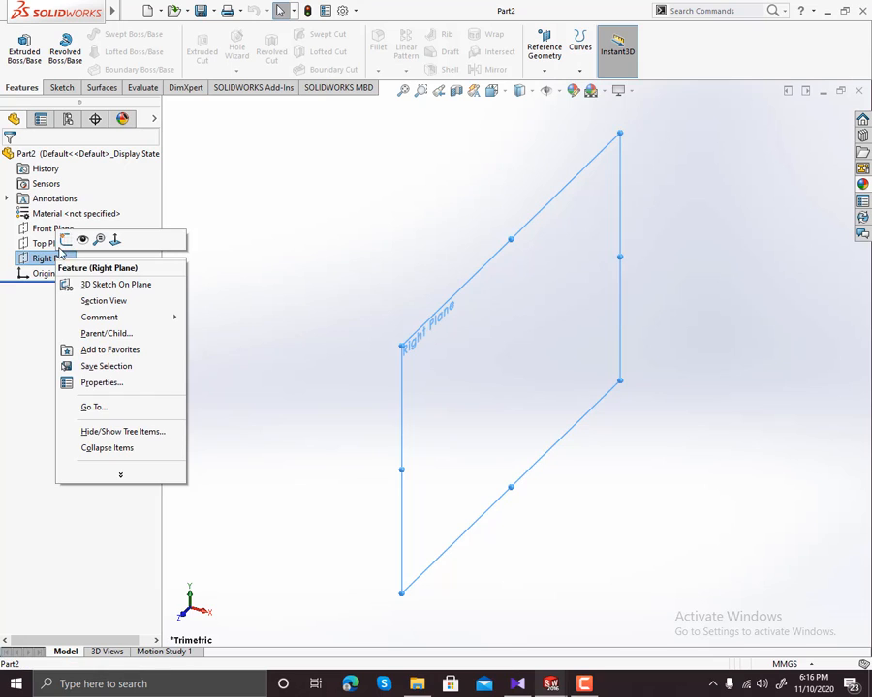
click(64, 241)
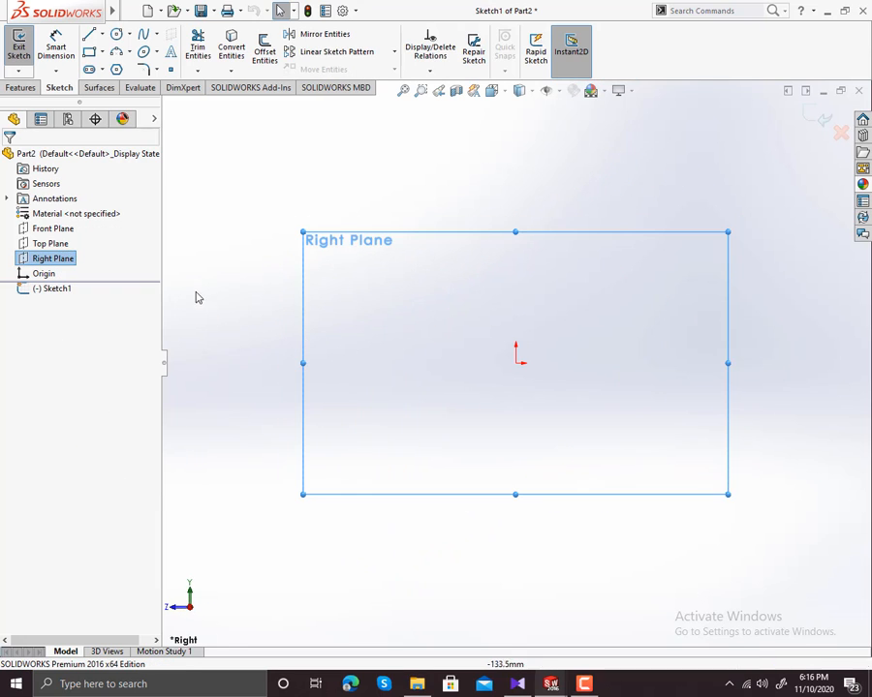
Sketch an upside-down U of three connected lines with its upper-left corner at the origin, about 28 mm wide and 26 mm tall
click(89, 34)
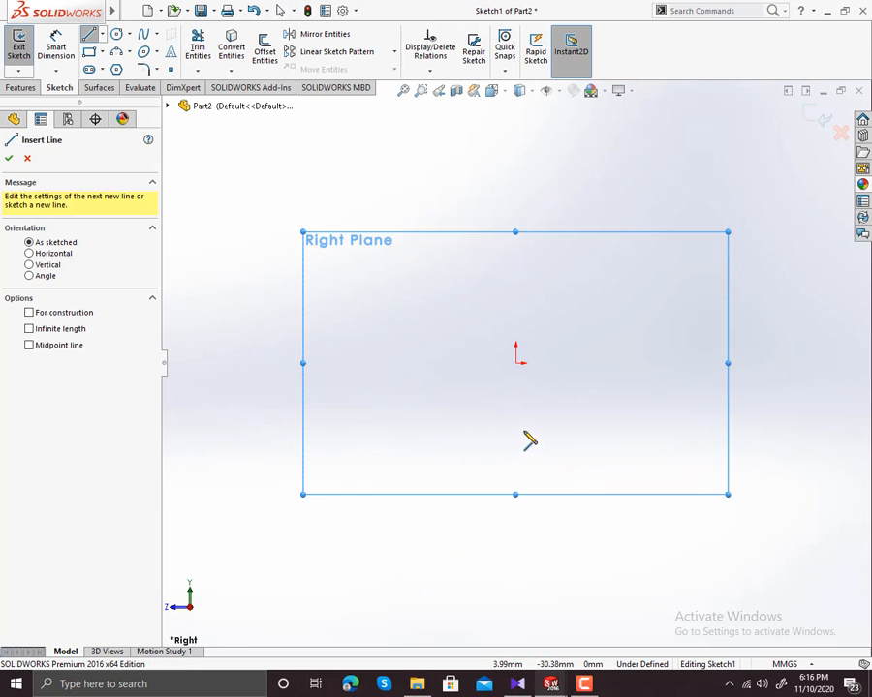
click(516, 423)
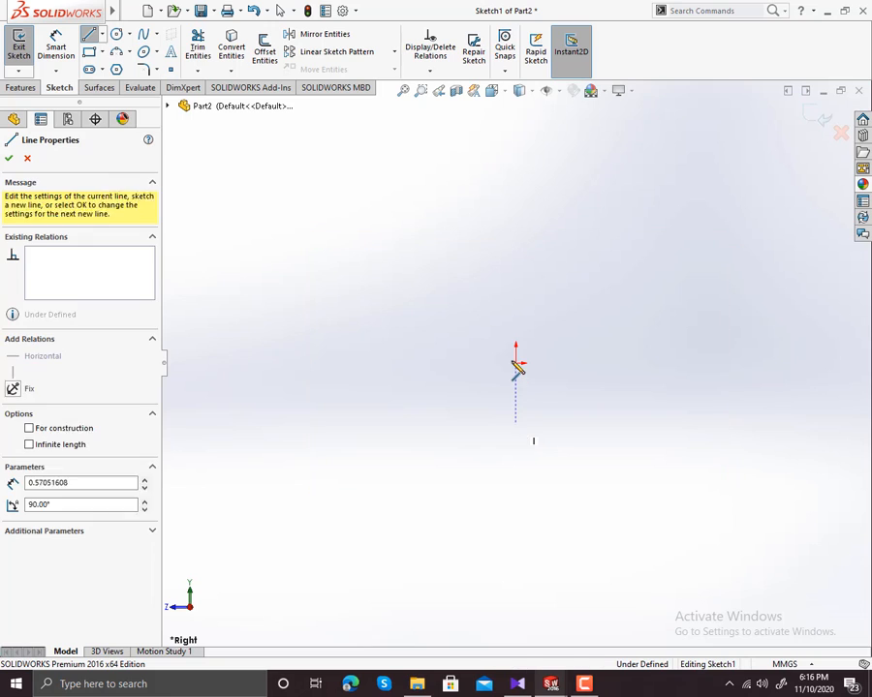
click(515, 363)
click(581, 363)
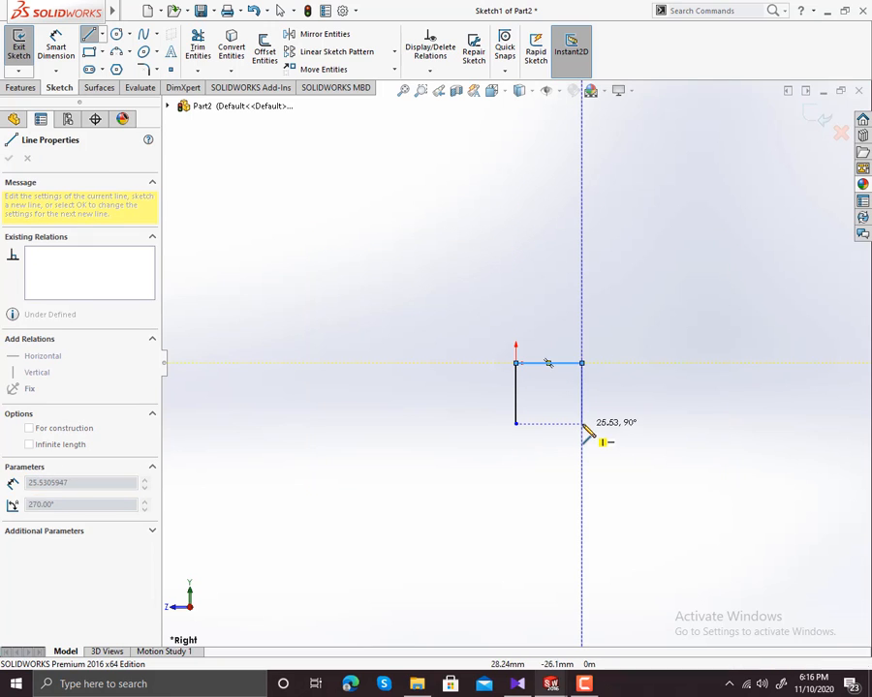
click(581, 424)
right_click(584, 427)
click(624, 437)
scroll(577, 422, down, 5)
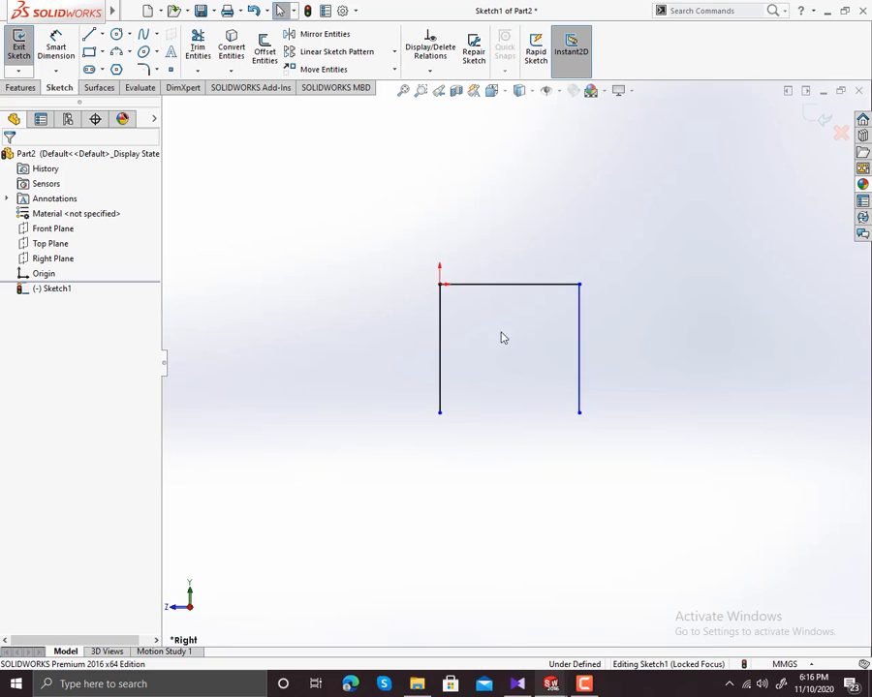
Dimension the left vertical line at 350 mm and the upper horizontal line at 400 mm
click(60, 41)
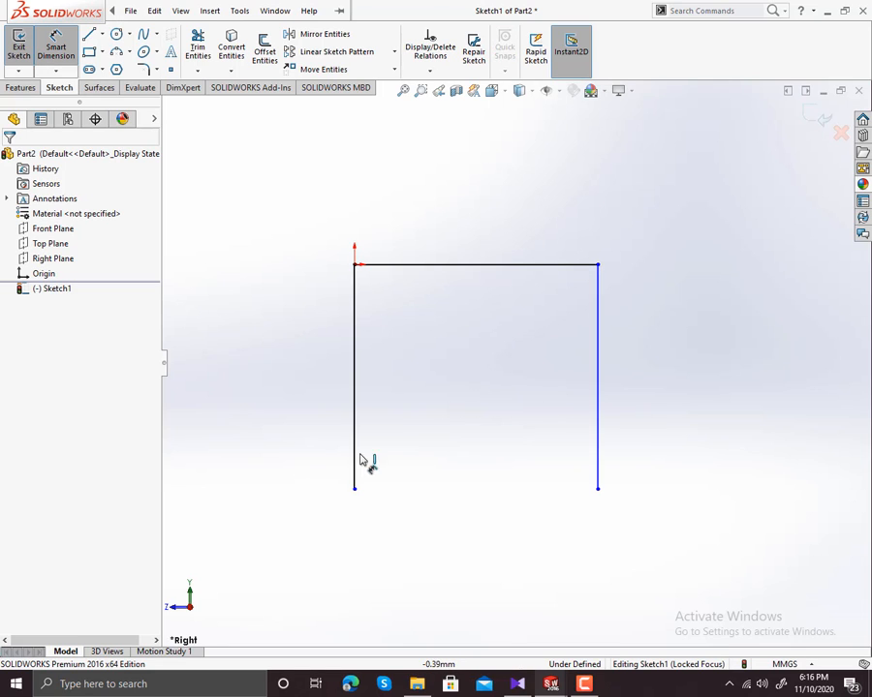
click(339, 388)
click(276, 398)
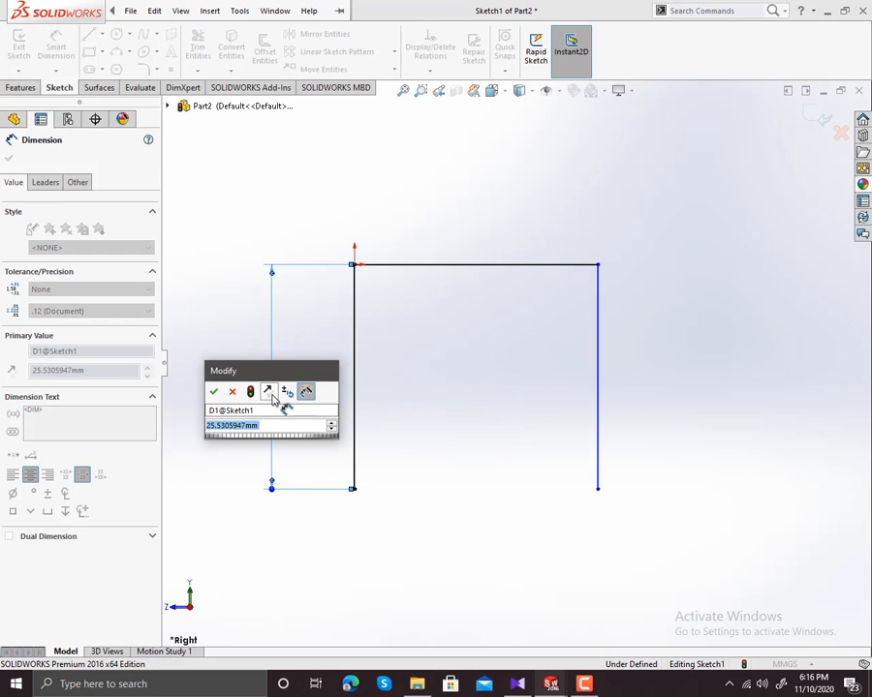
text(350)
key(Return)
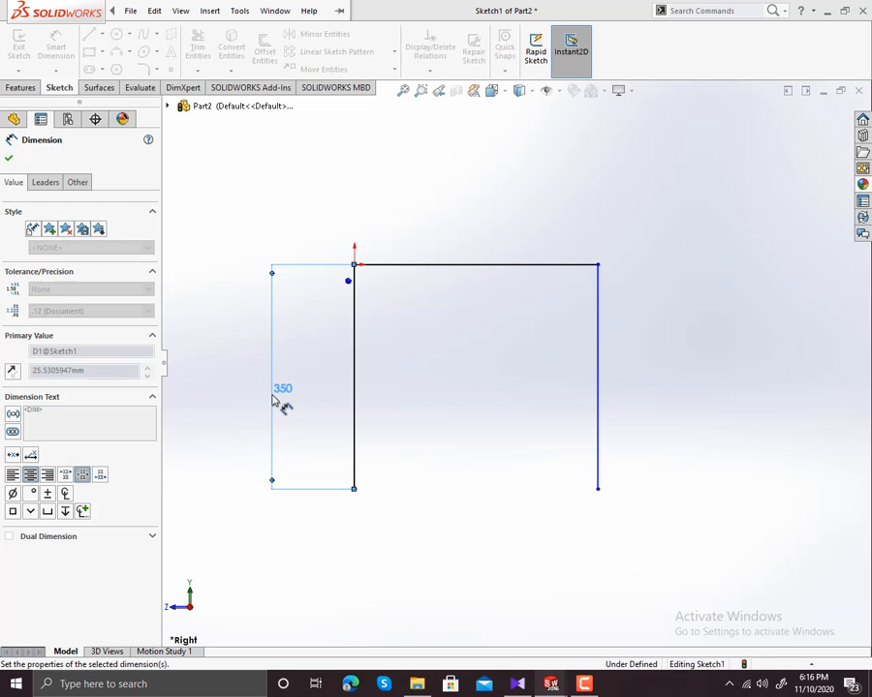
click(490, 270)
click(485, 228)
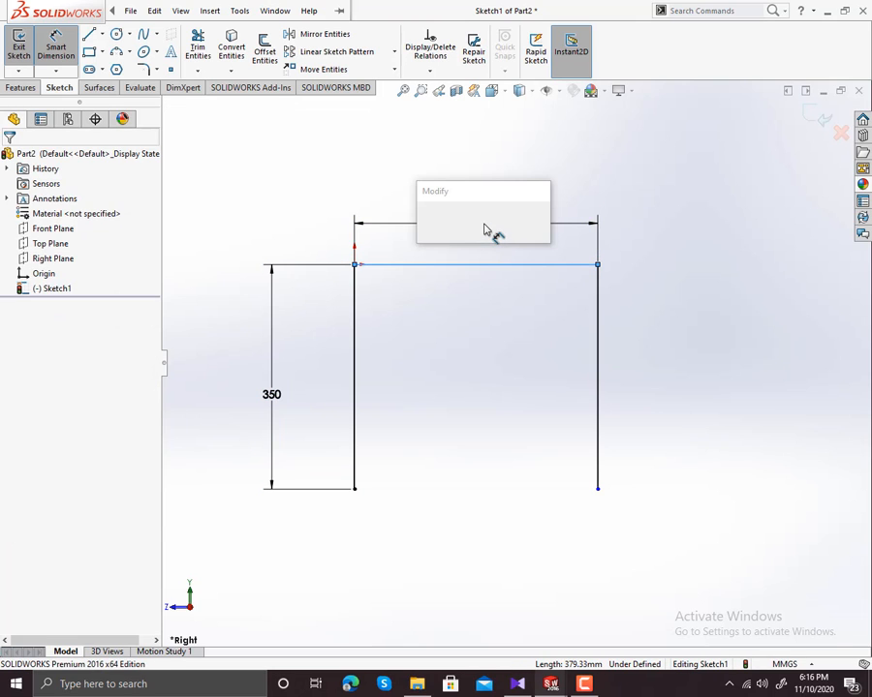
text(400)
key(Return)
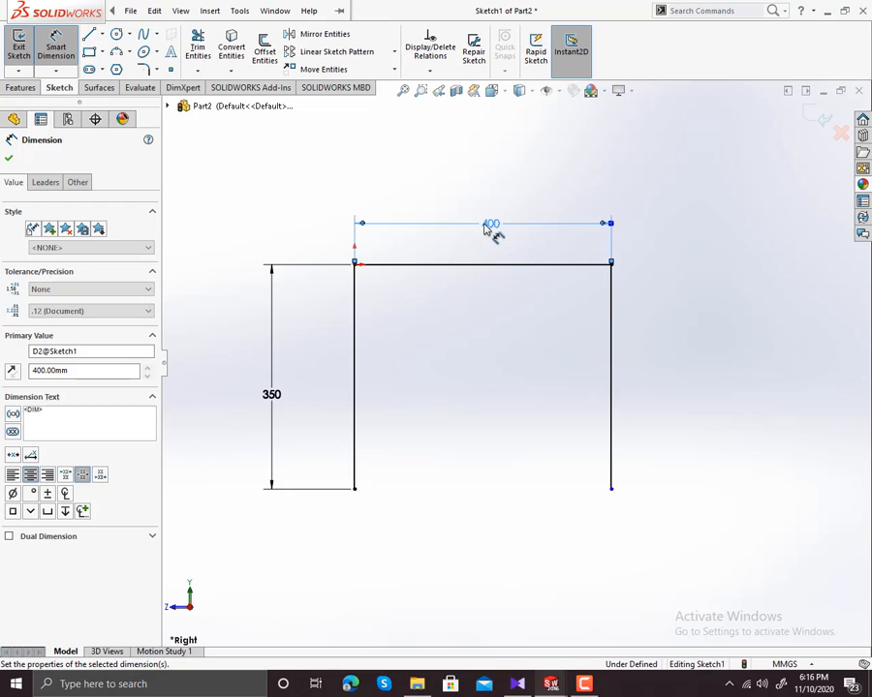
Add a length dimension to the right vertical line, keeping its value of 350 mm
click(609, 344)
click(681, 334)
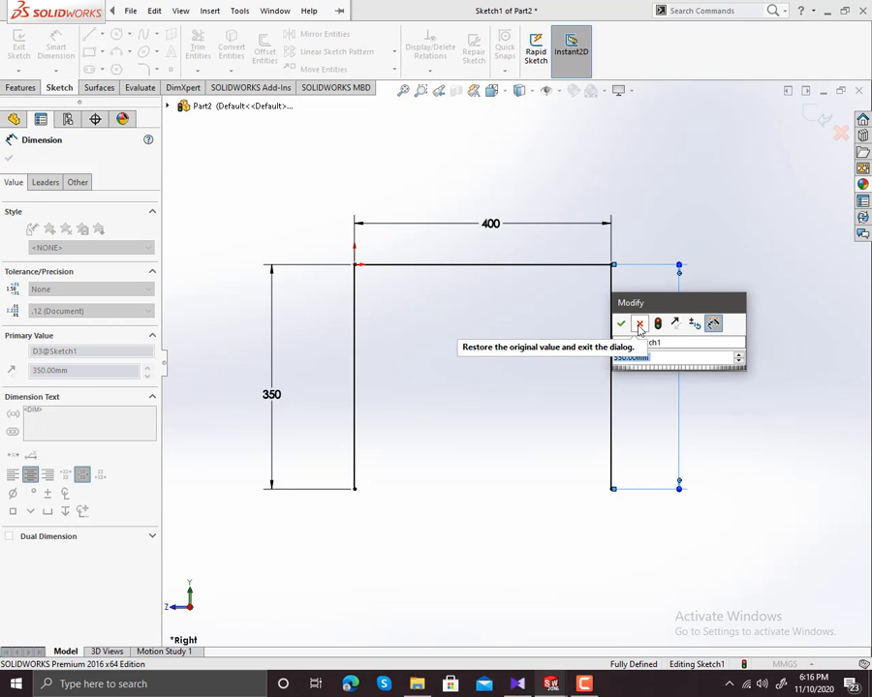
click(638, 327)
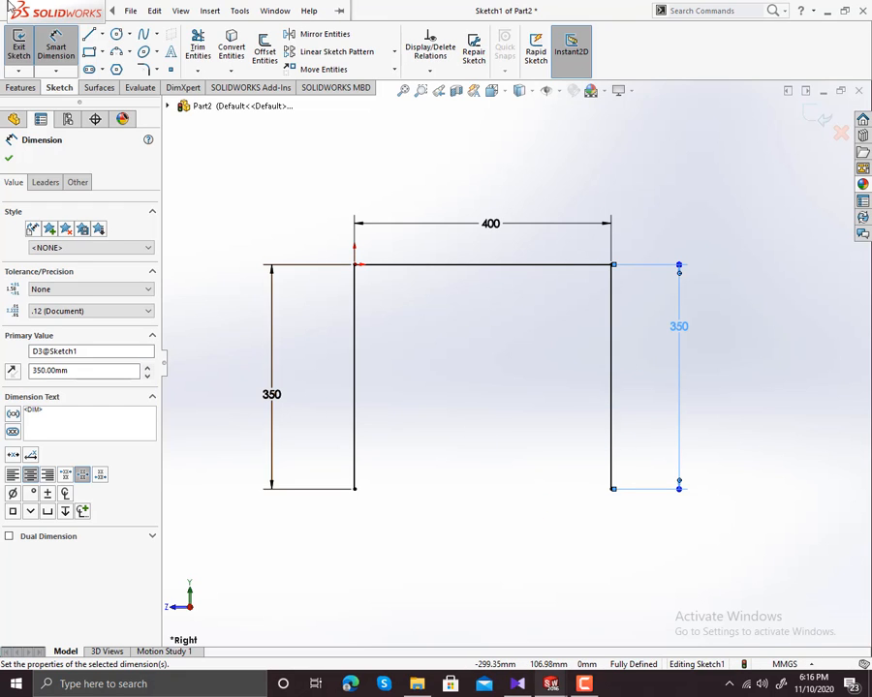
Sketch the inner outline joining both lower ends, with foot widths of about 36 mm and 45 mm and inner legs about 290 mm tall
click(89, 34)
click(354, 489)
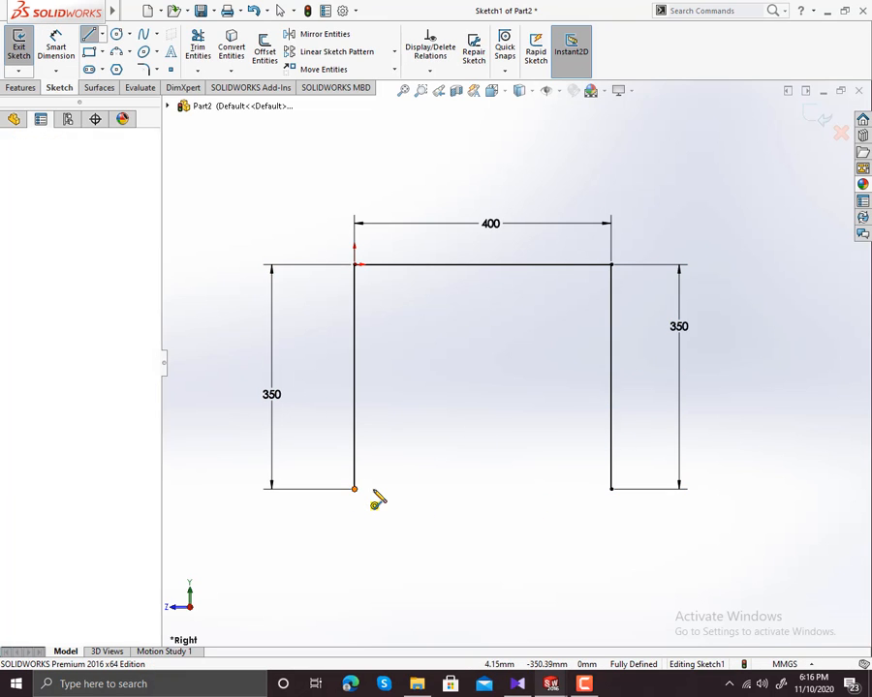
click(376, 489)
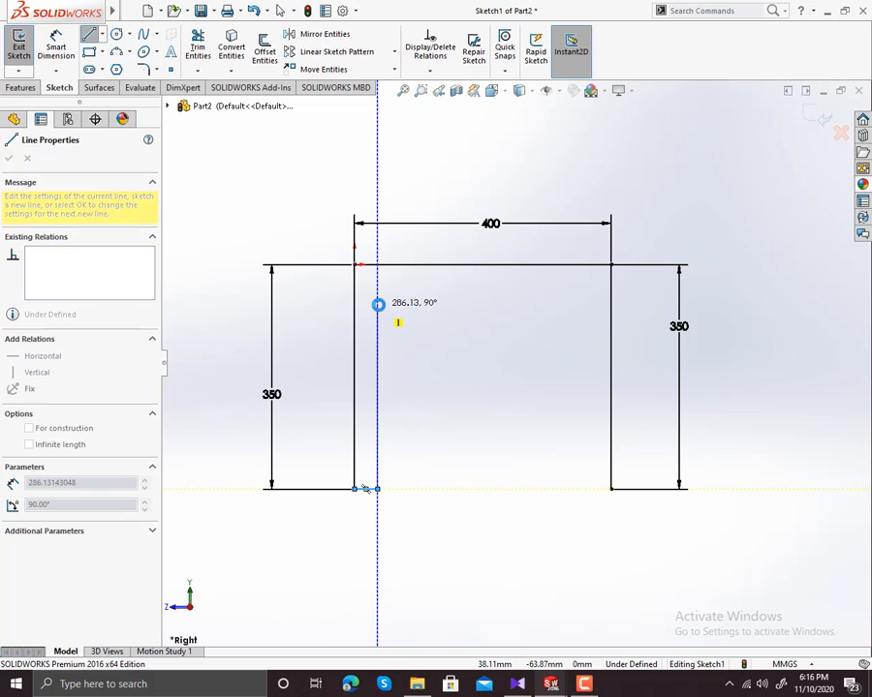
click(377, 303)
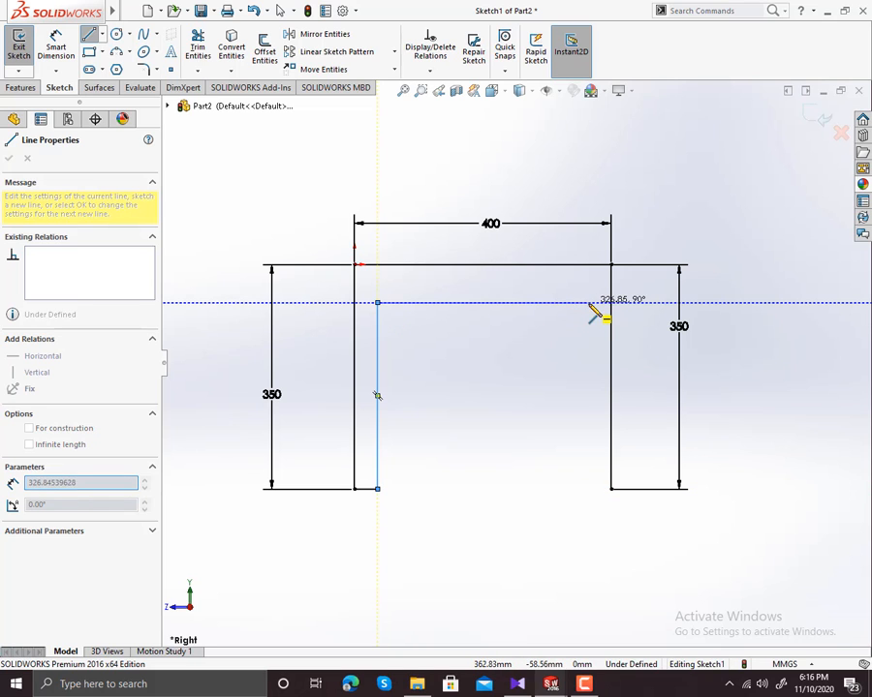
click(582, 303)
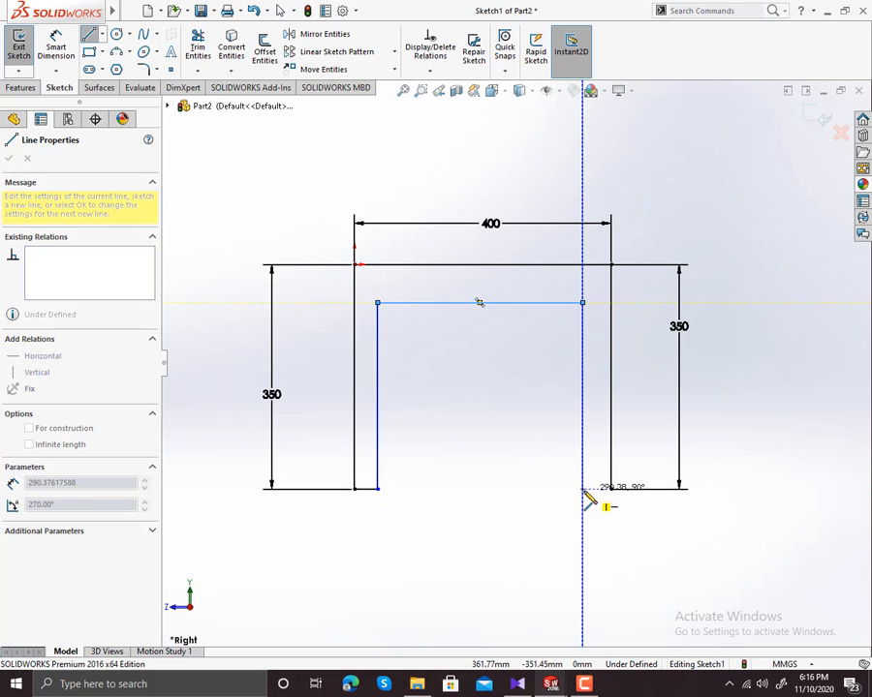
click(582, 488)
click(610, 488)
right_click(612, 496)
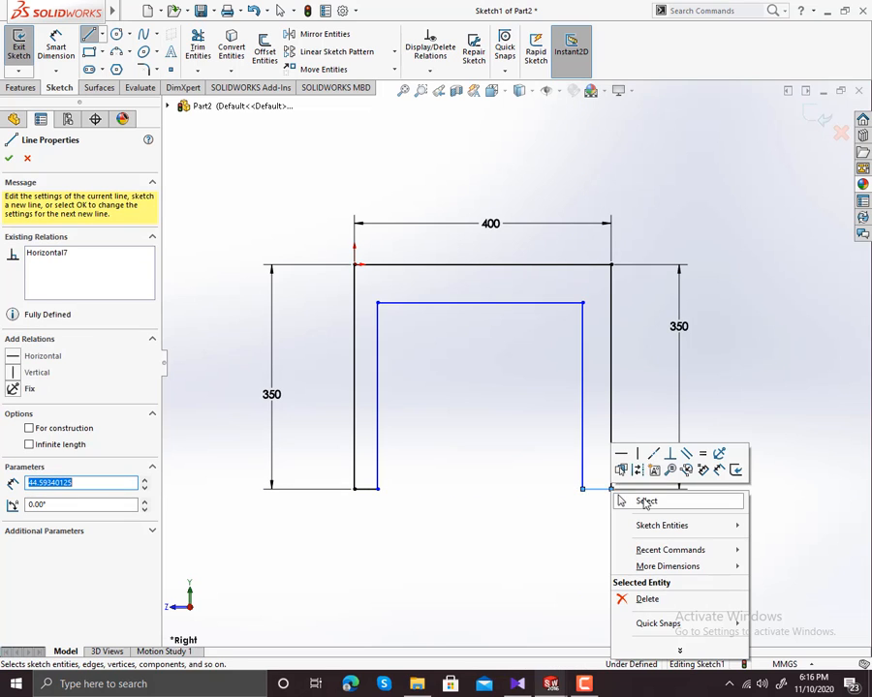
click(646, 502)
Dimension the distance between the outer and inner upper horizontal lines at 25 mm
scroll(499, 442, down, 3)
scroll(500, 442, up, 3)
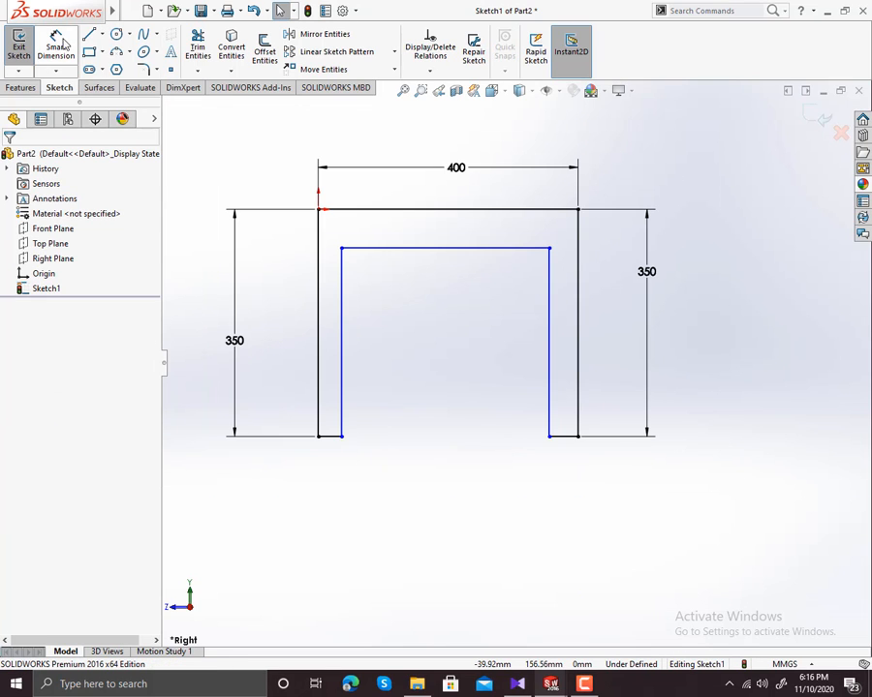
click(60, 44)
click(461, 210)
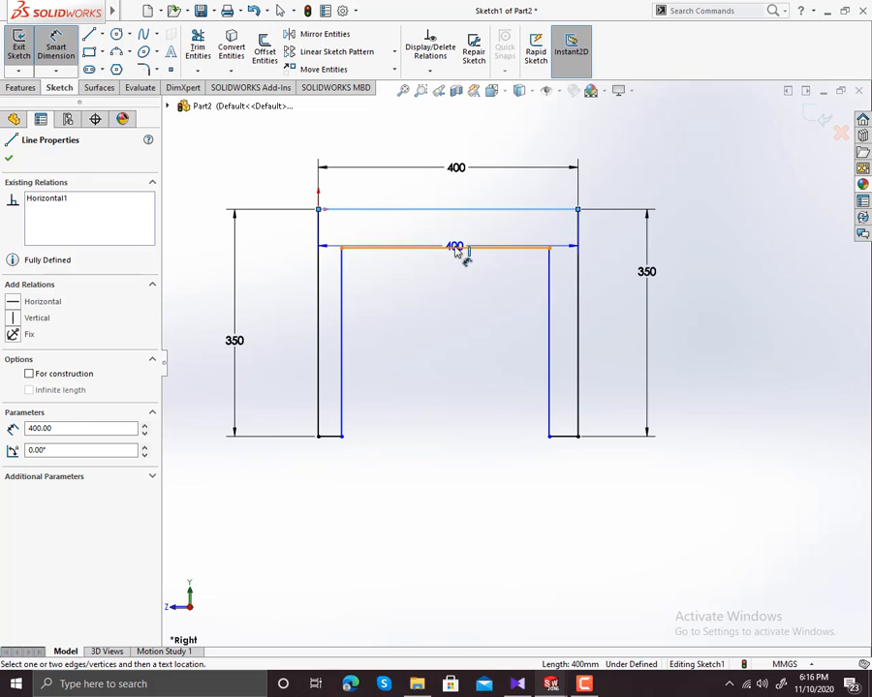
click(462, 249)
click(465, 238)
text(25)
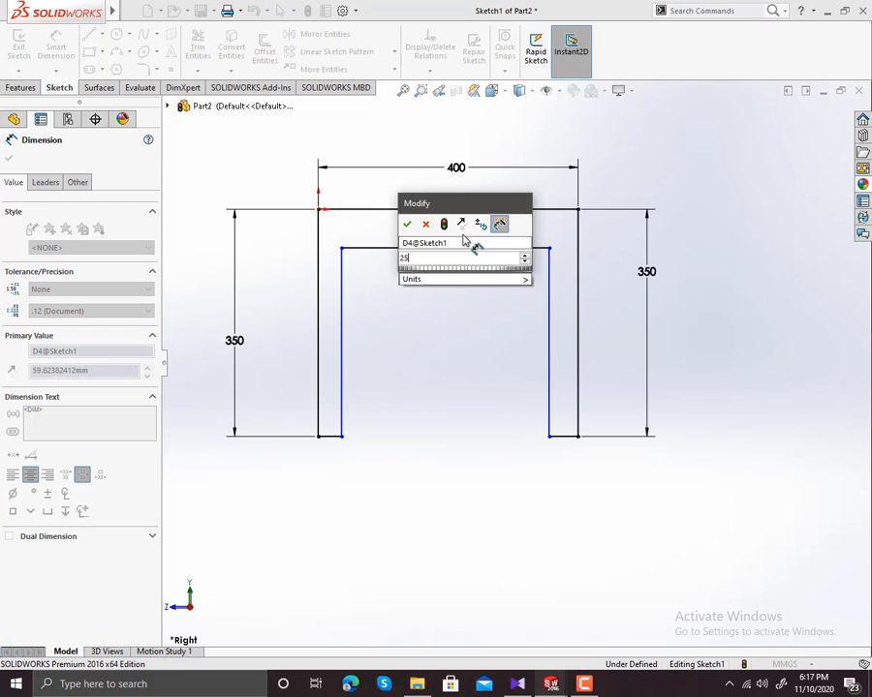
key(Return)
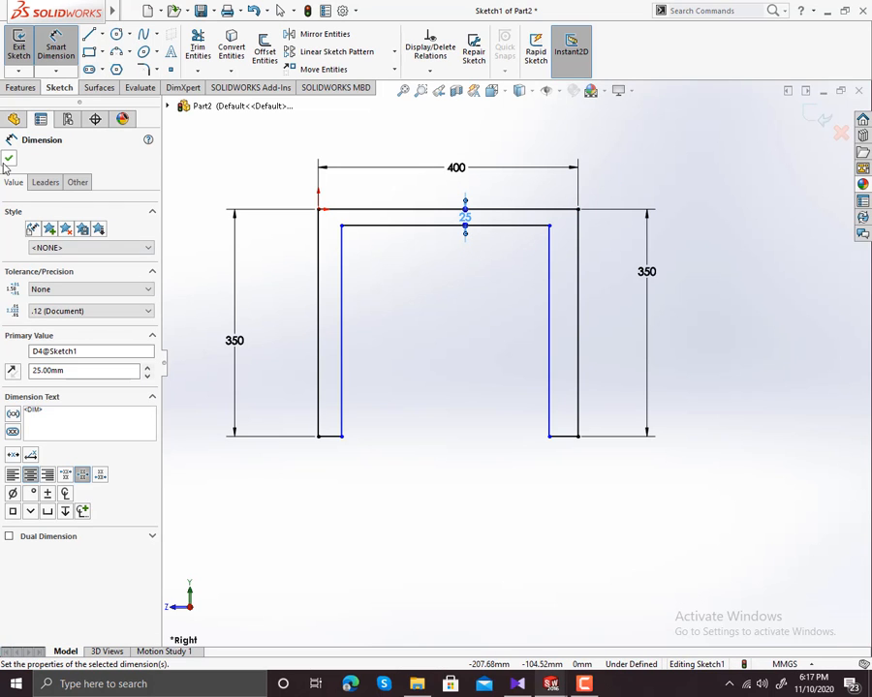
click(8, 159)
Make the short lower lines of the two legs equal in length
click(334, 440)
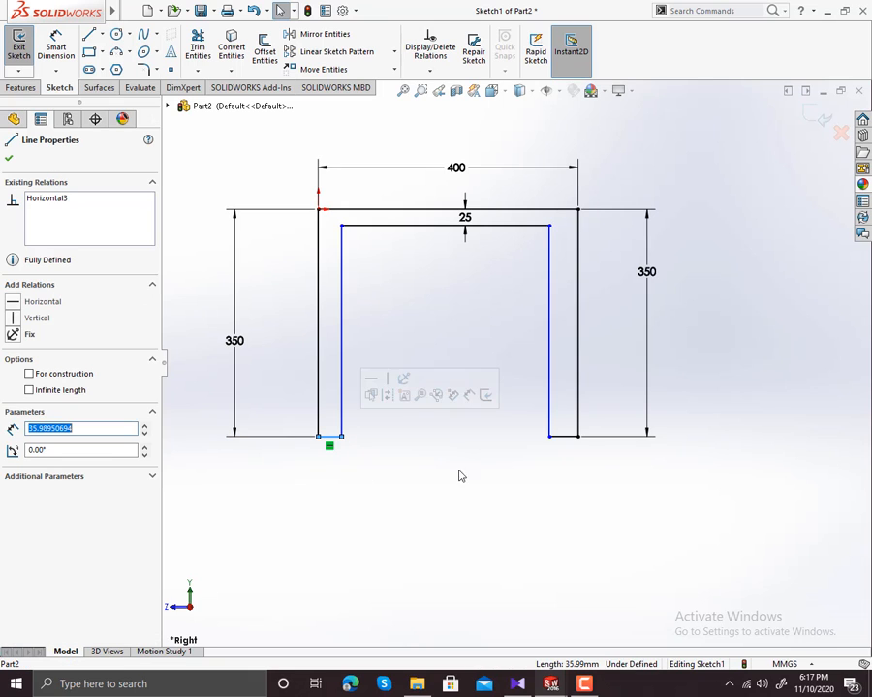
ctrl+click(571, 439)
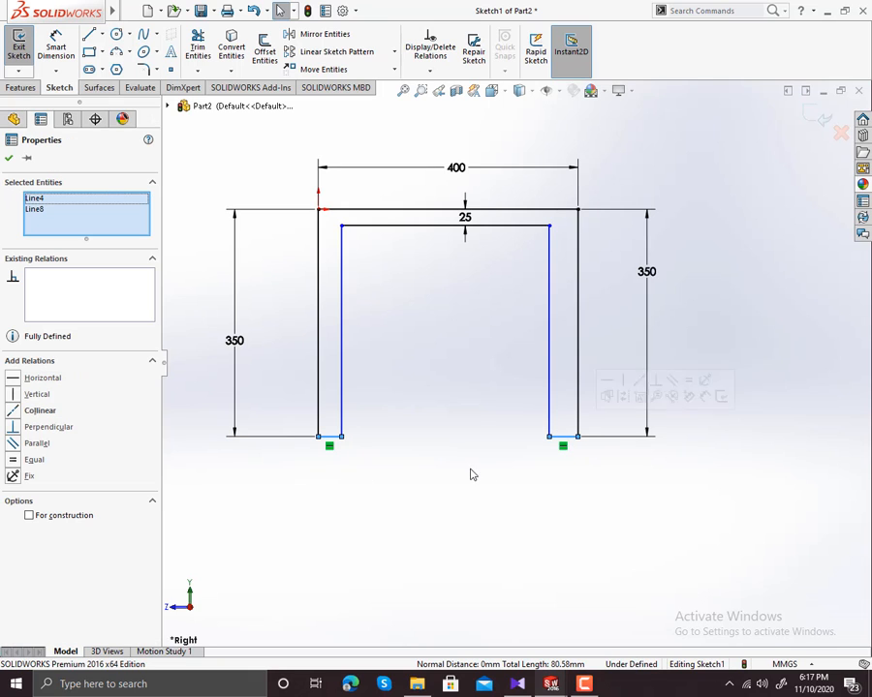
click(14, 460)
click(424, 483)
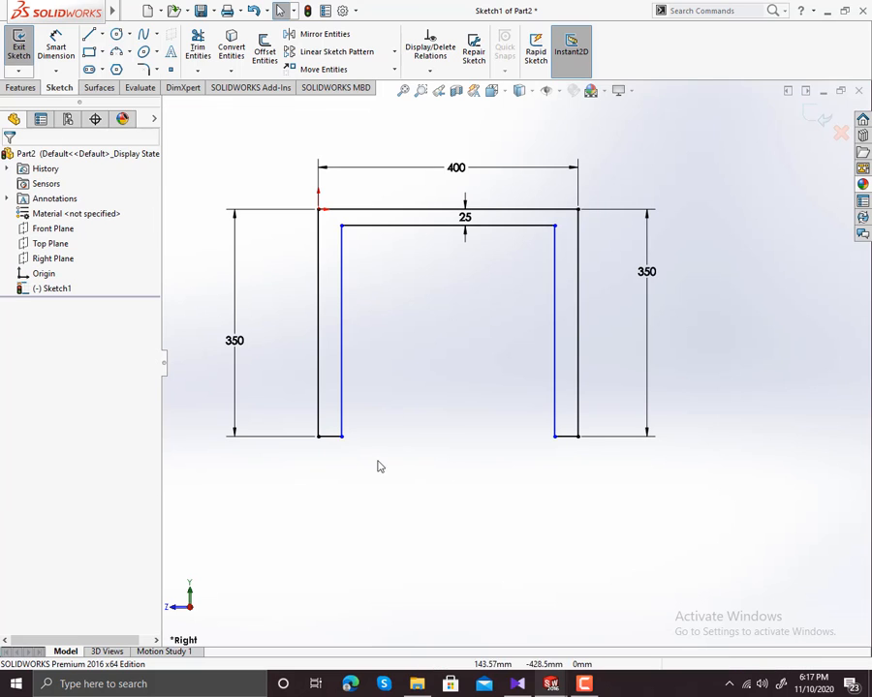
Dimension the short lower line of the left leg at 25 mm
click(60, 54)
click(331, 443)
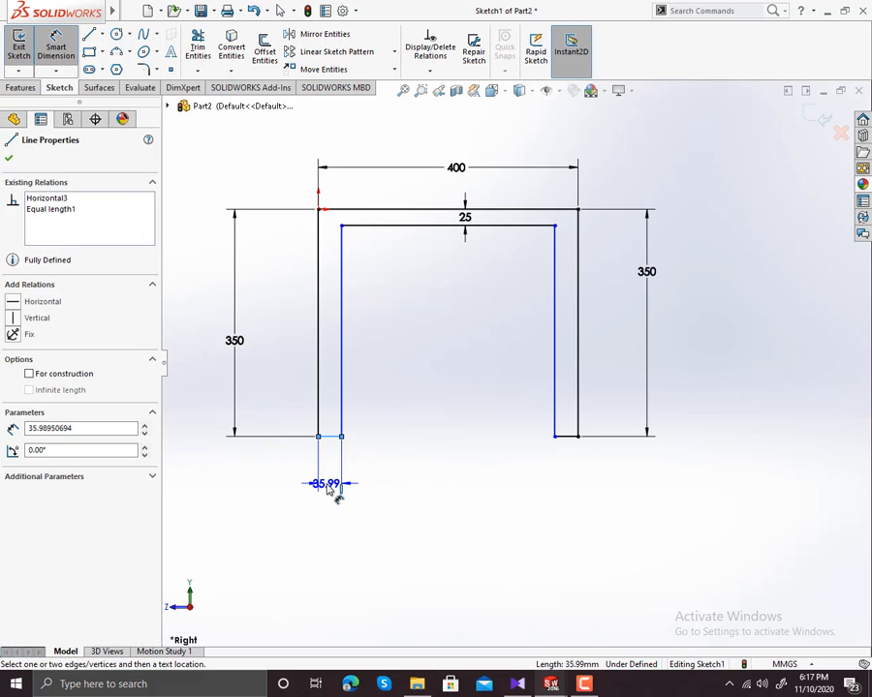
click(334, 492)
text(25)
key(Return)
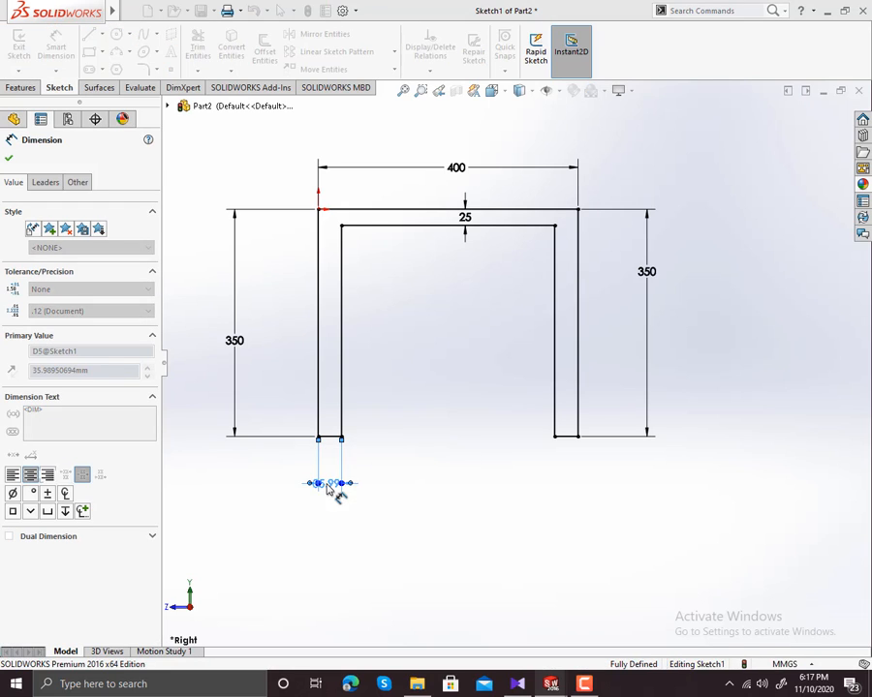
click(569, 438)
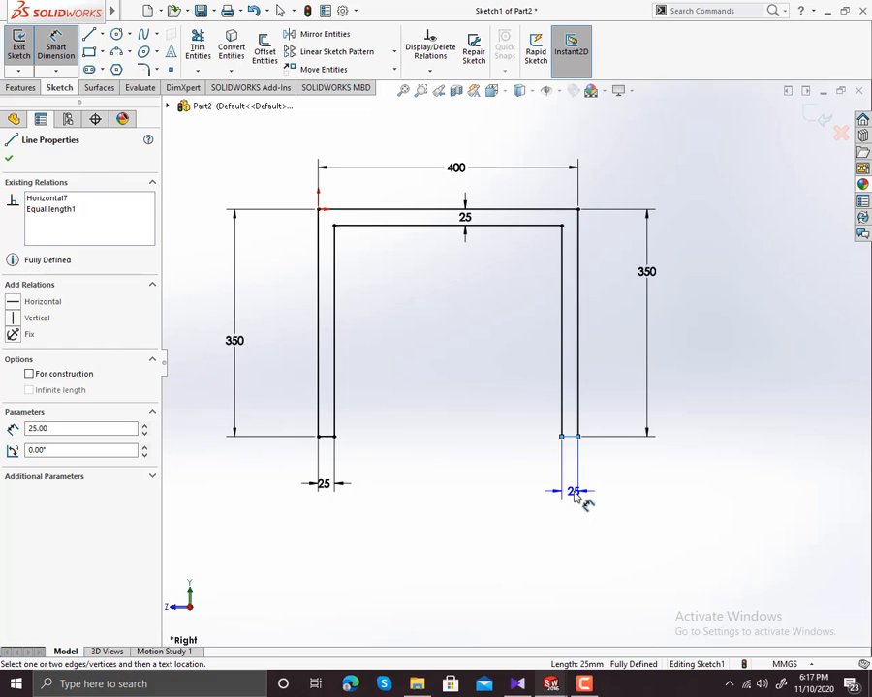
key(Escape)
Sketch a slanted backrest line about 380 mm long from the right inner corner, rising outward at about 67° from horizontal
scroll(562, 300, up, 3)
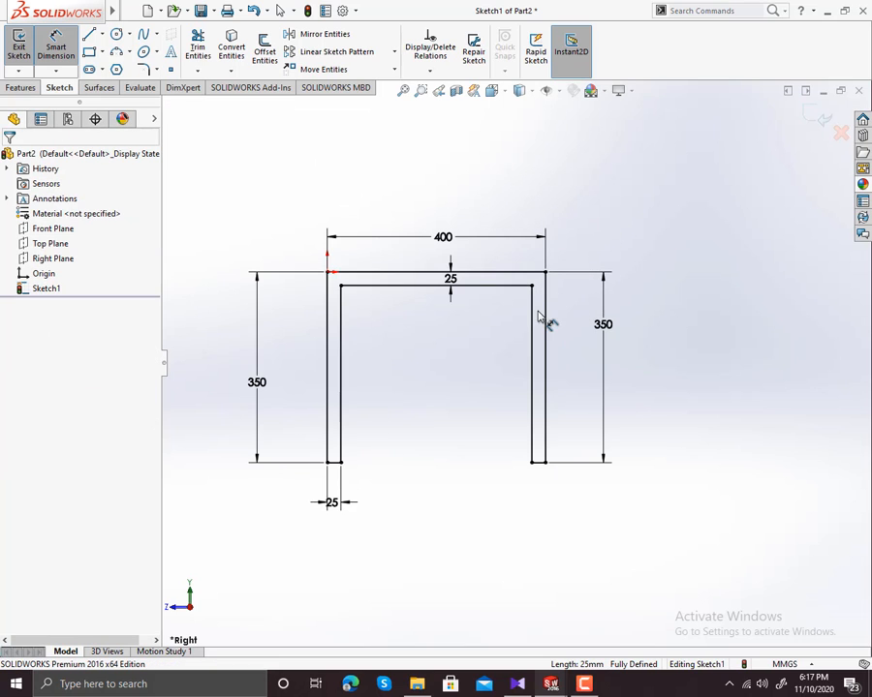
scroll(537, 290, down, 4)
scroll(535, 287, up, 2)
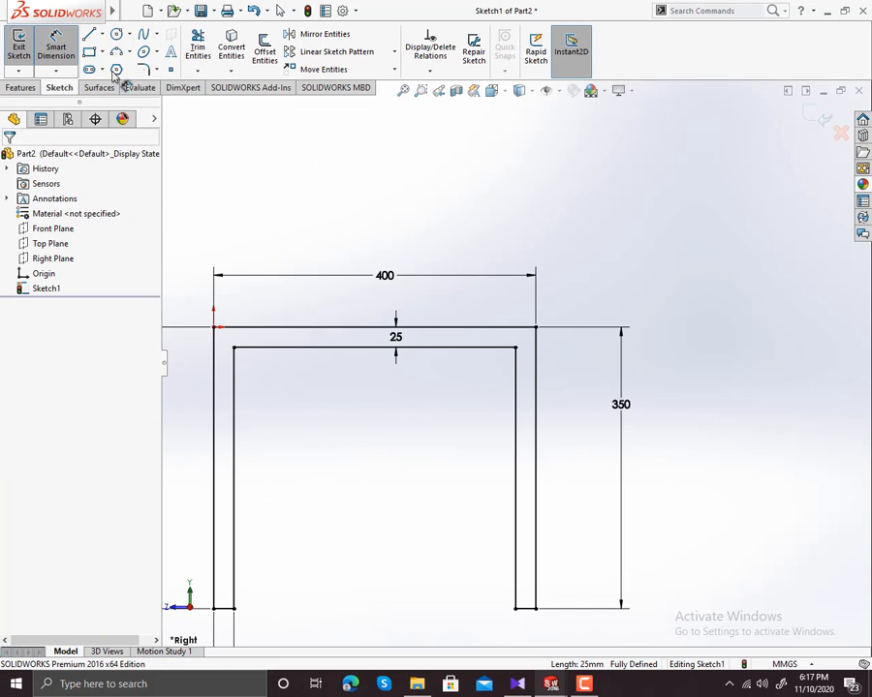
click(89, 34)
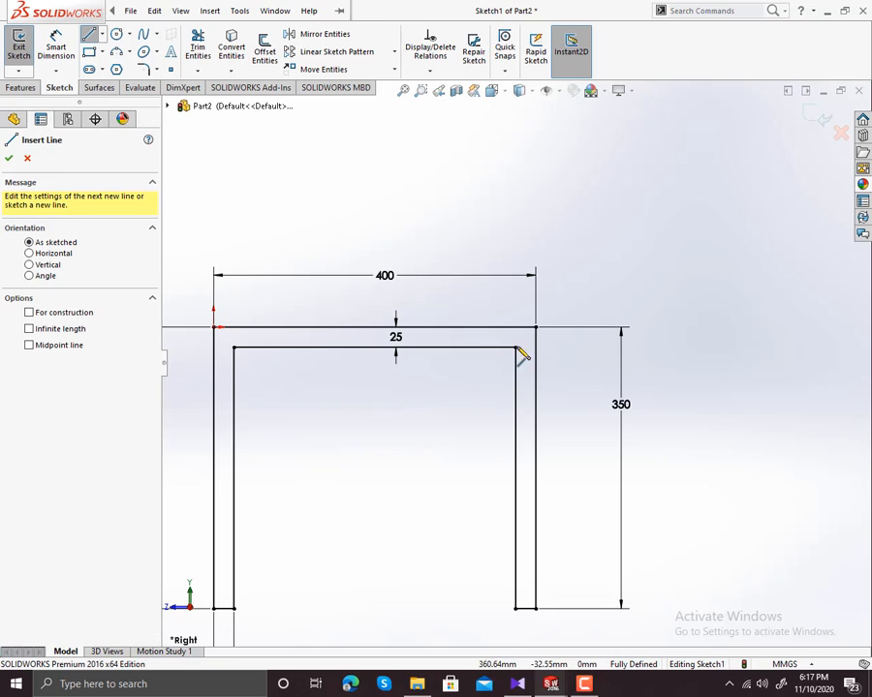
click(515, 348)
scroll(627, 167, up, 2)
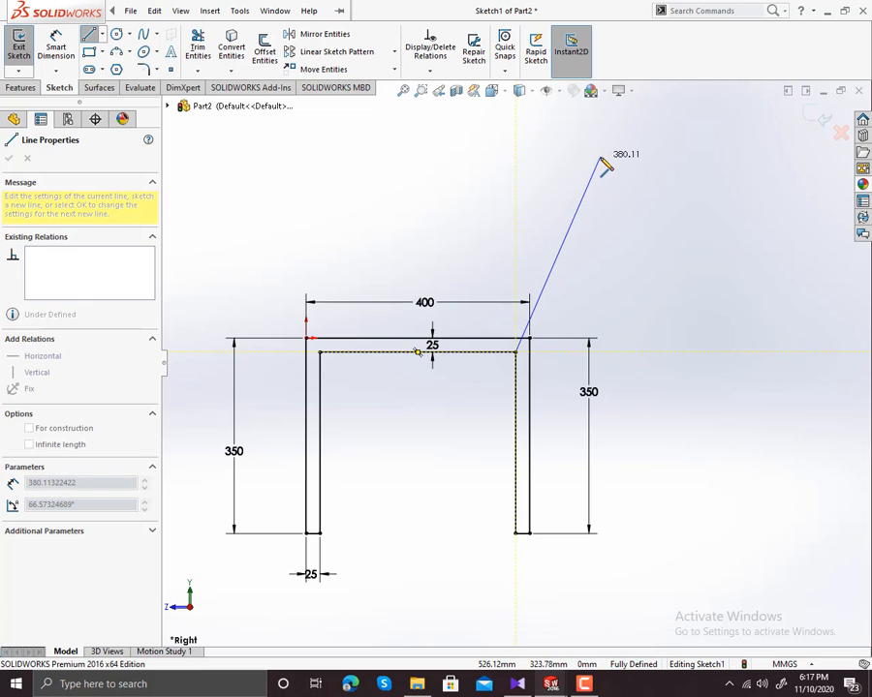
click(600, 158)
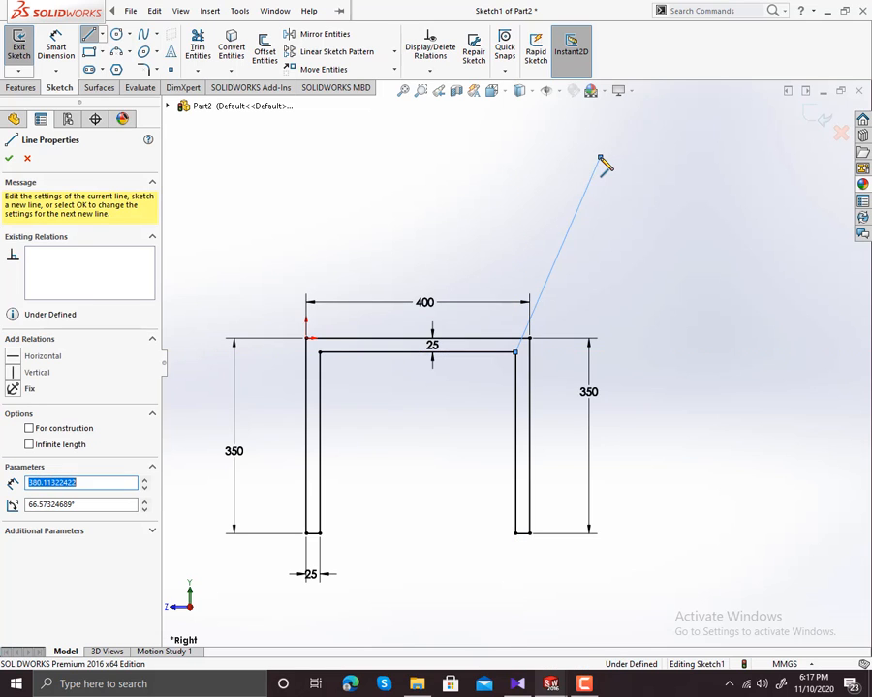
right_click(602, 160)
click(635, 168)
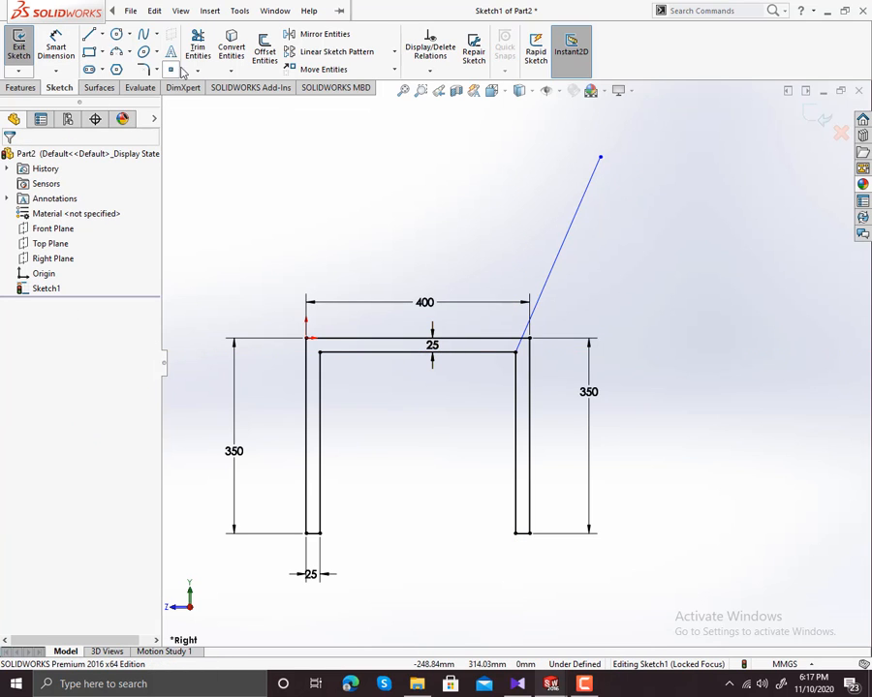
Offset the slanted backrest line 25 mm outward and join the upper ends of both lines with a short line
click(264, 54)
click(562, 260)
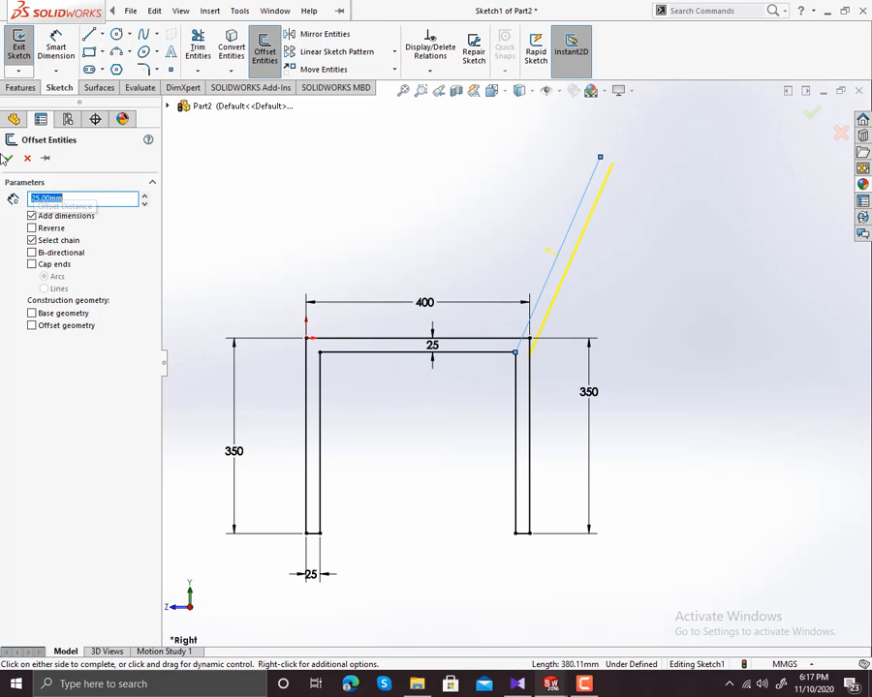
click(8, 158)
click(89, 34)
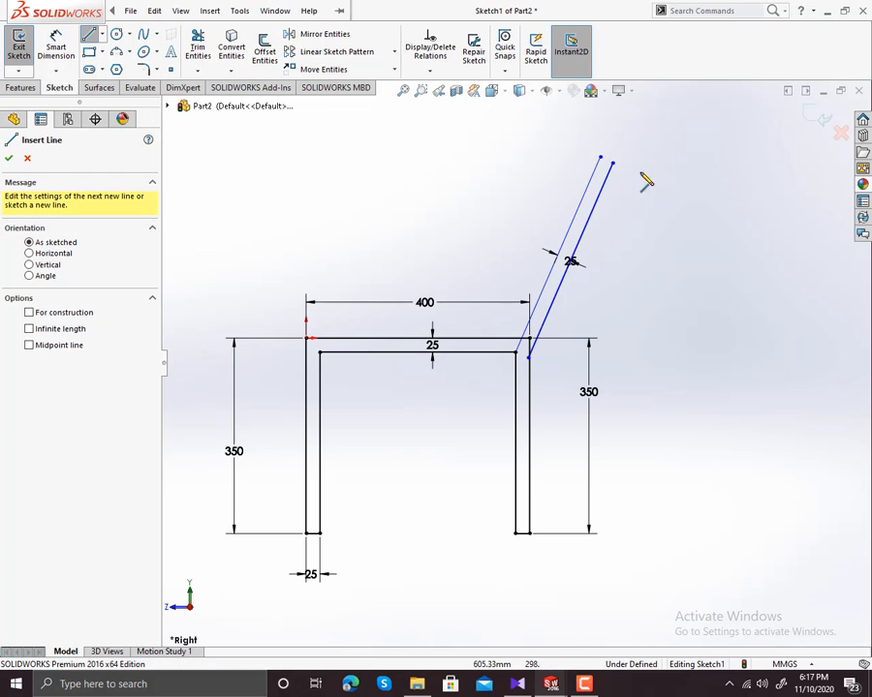
click(601, 158)
click(613, 164)
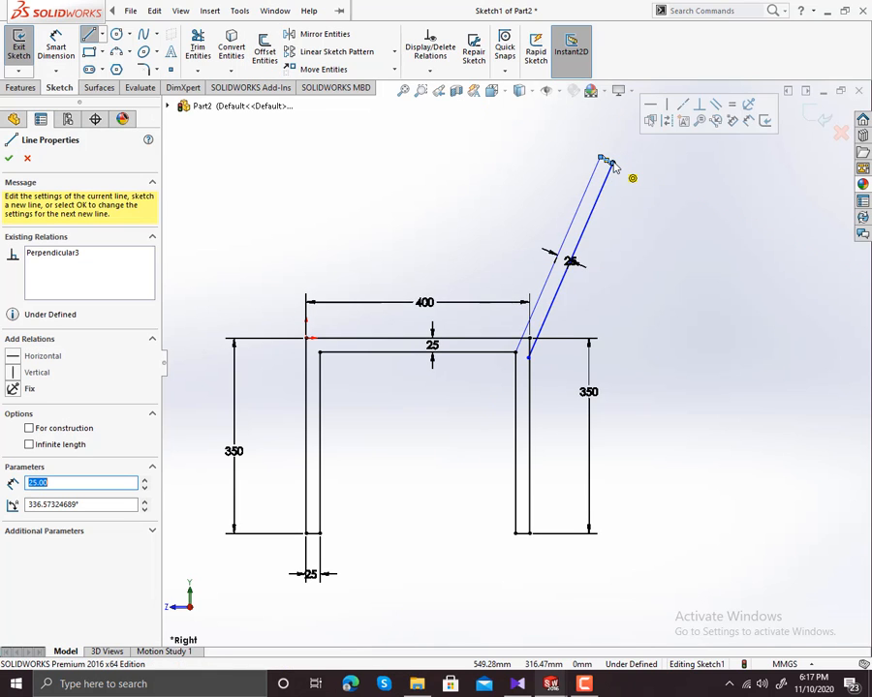
right_click(615, 166)
click(644, 171)
Dimension the angle between the inner backrest line and the lower seat line at 100°
scroll(617, 130, down, 3)
scroll(610, 221, down, 2)
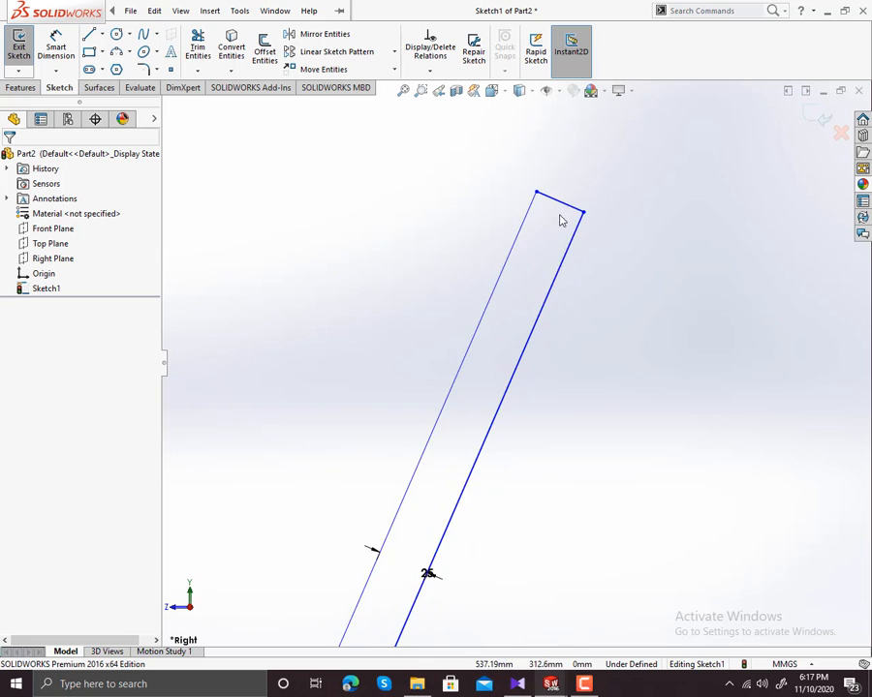
scroll(489, 472, up, 5)
scroll(463, 472, down, 5)
scroll(474, 399, down, 3)
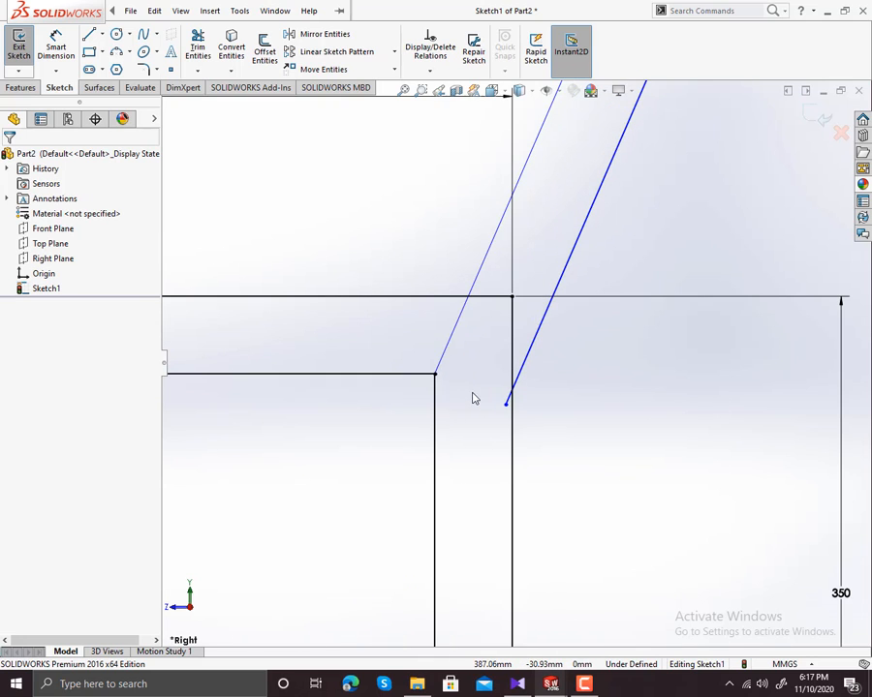
scroll(401, 318, up, 3)
click(56, 48)
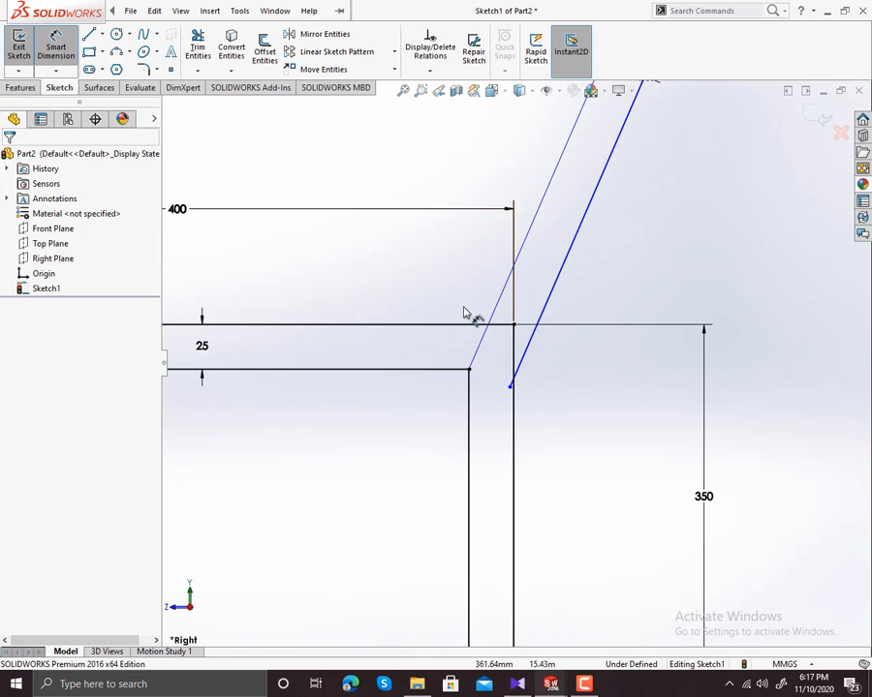
click(514, 279)
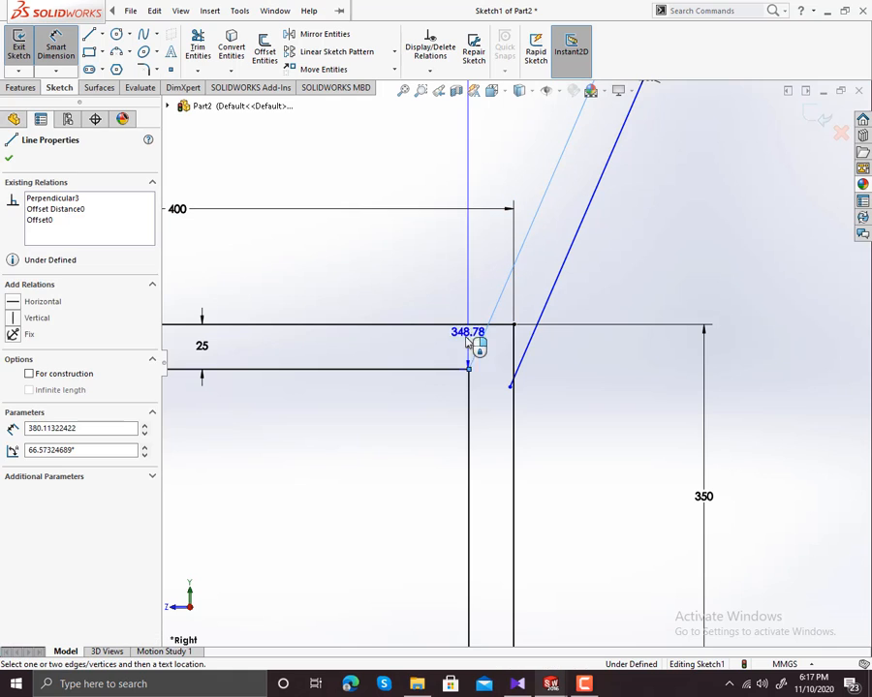
click(423, 376)
click(424, 283)
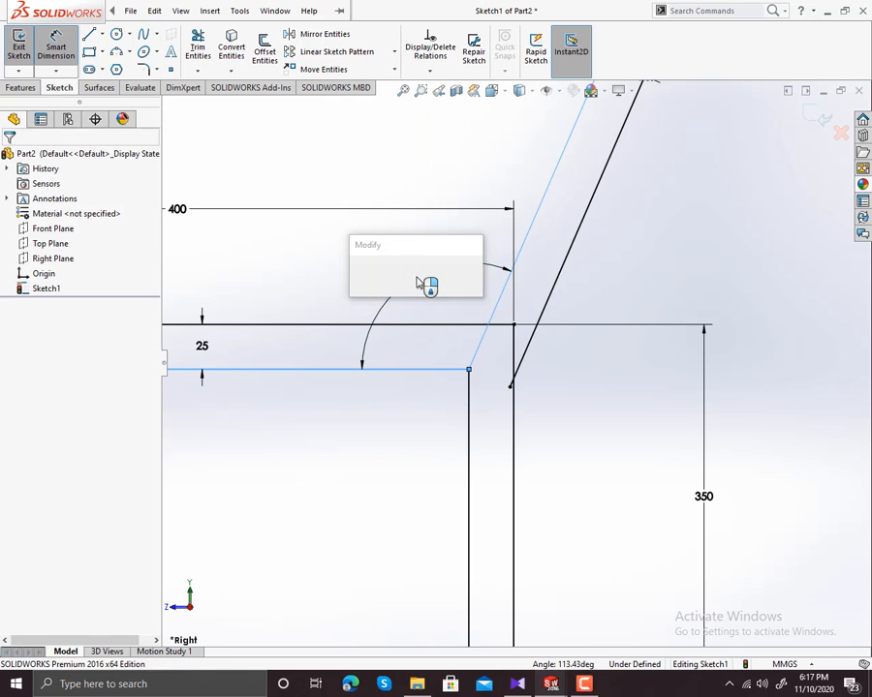
text(100)
key(Return)
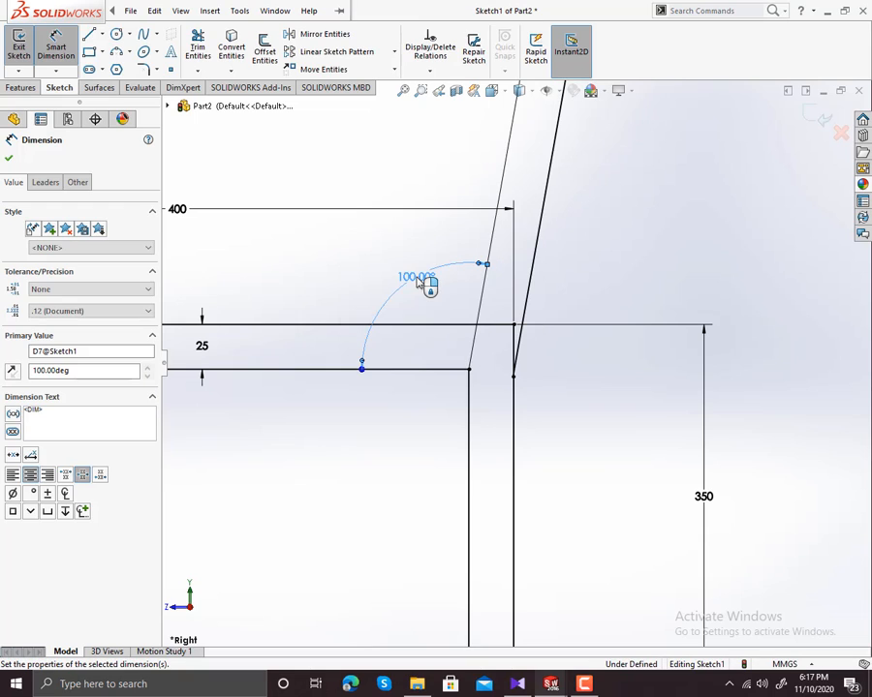
Trim the short lower end of the offset backrest line that extends past the outer line of the right leg
scroll(544, 415, down, 8)
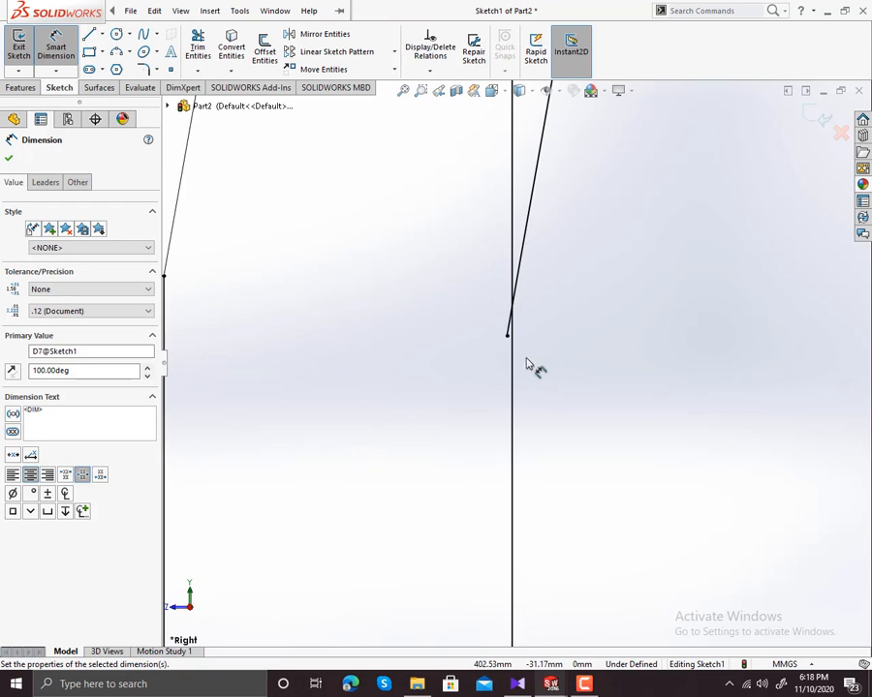
scroll(461, 335, up, 2)
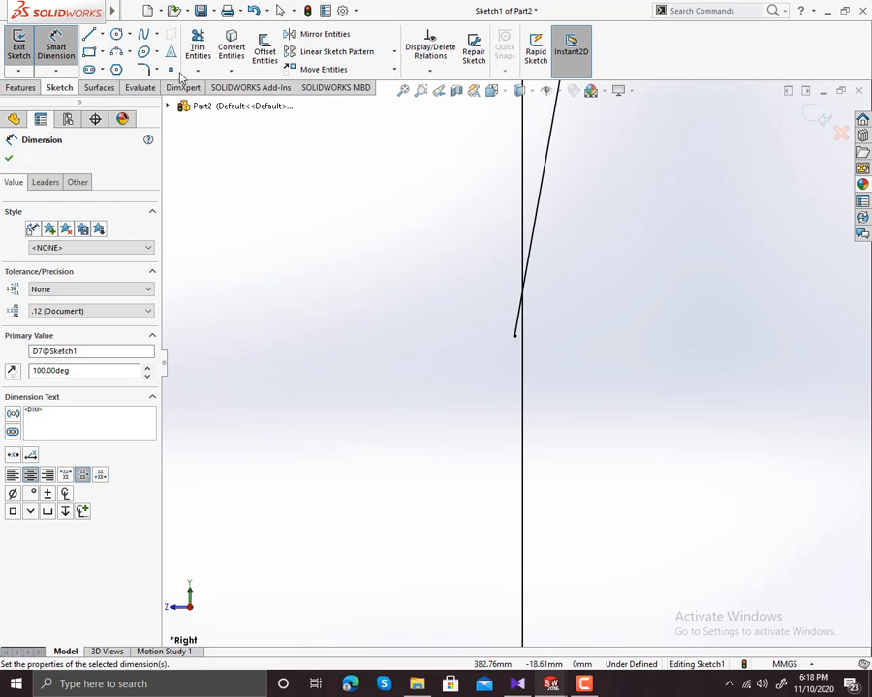
click(198, 49)
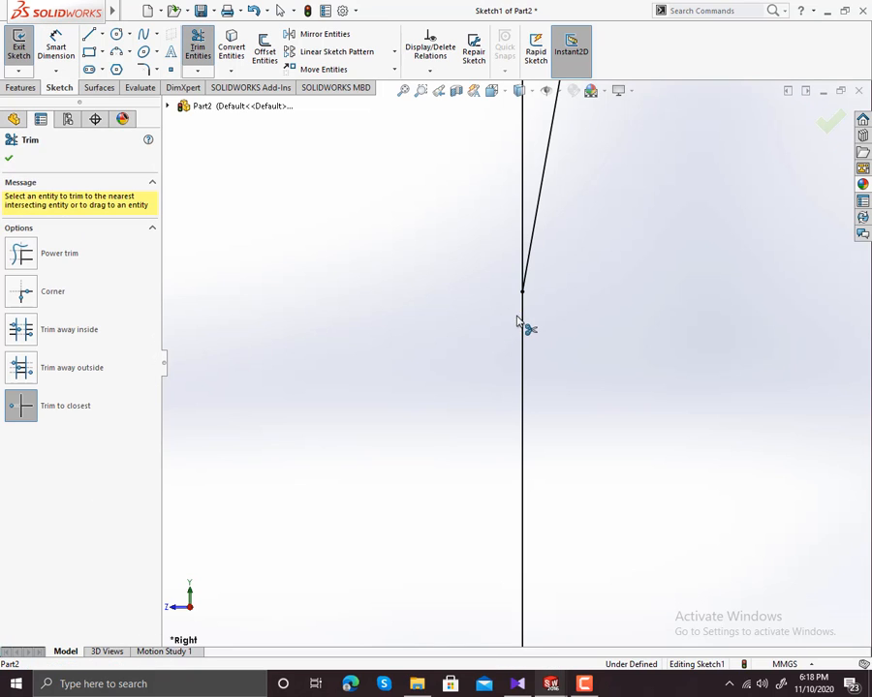
Trim the outer leg, upper seat and inner backrest line segments that overlap where the backrest meets the seat and right leg
scroll(457, 378, up, 6)
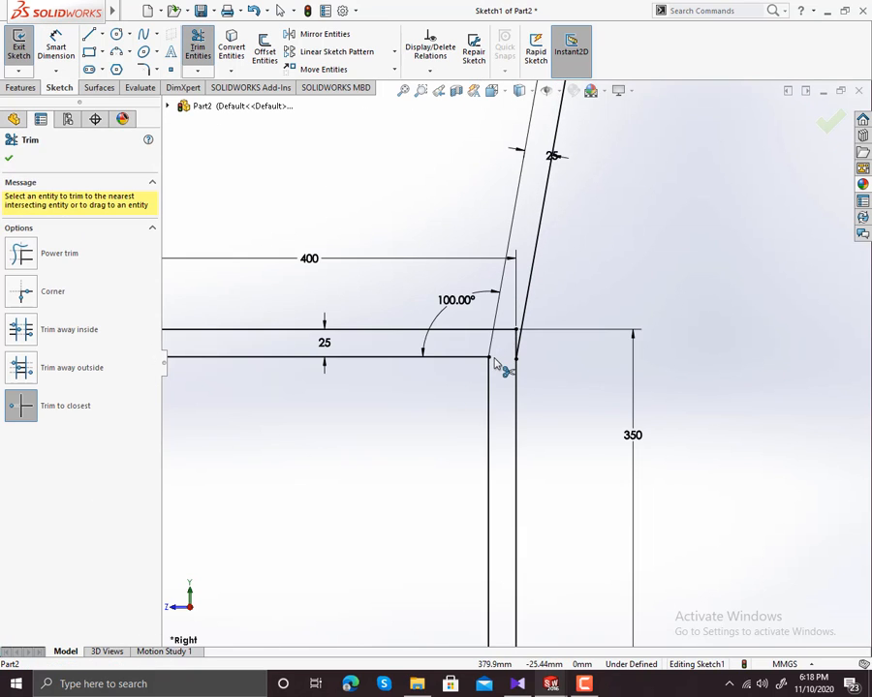
scroll(460, 435, up, 3)
scroll(461, 445, down, 6)
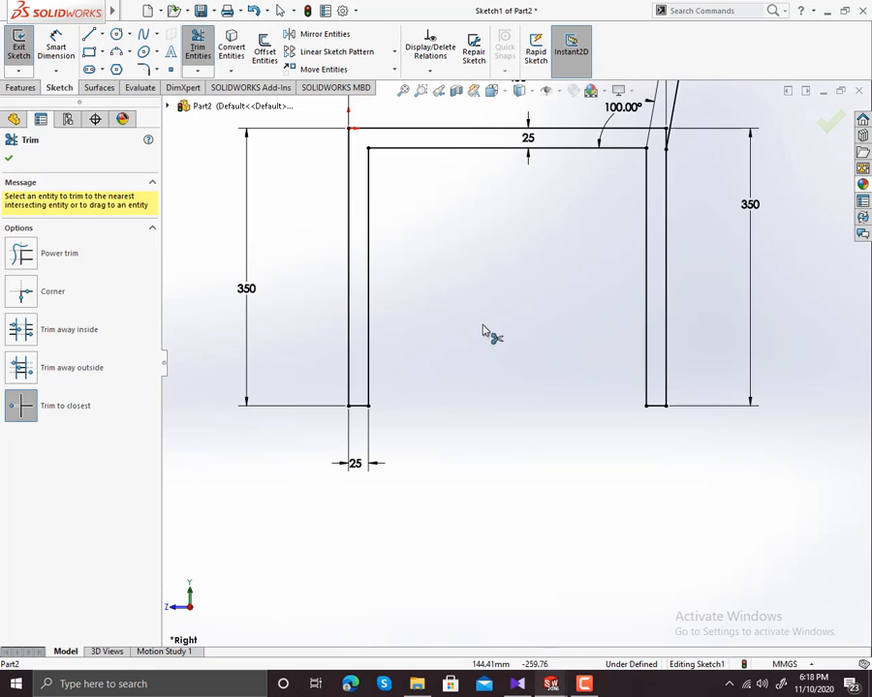
scroll(484, 332, up, 3)
scroll(513, 382, down, 8)
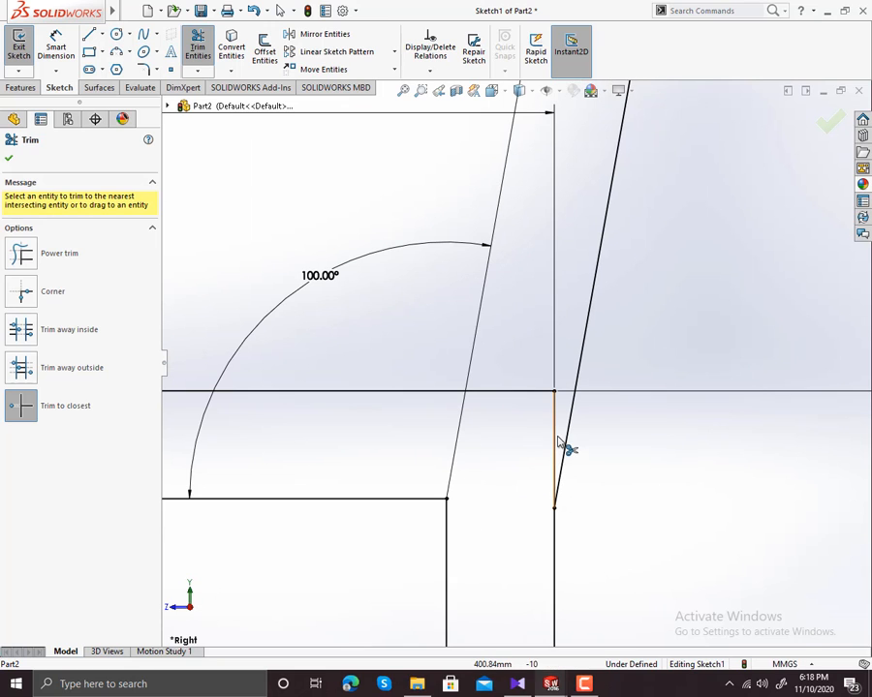
click(557, 442)
click(519, 399)
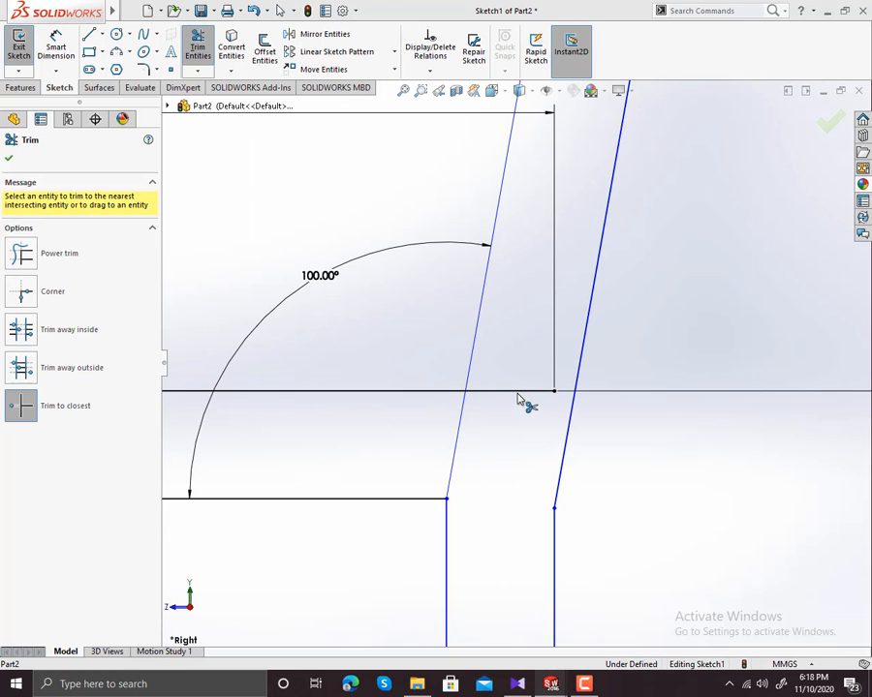
click(479, 352)
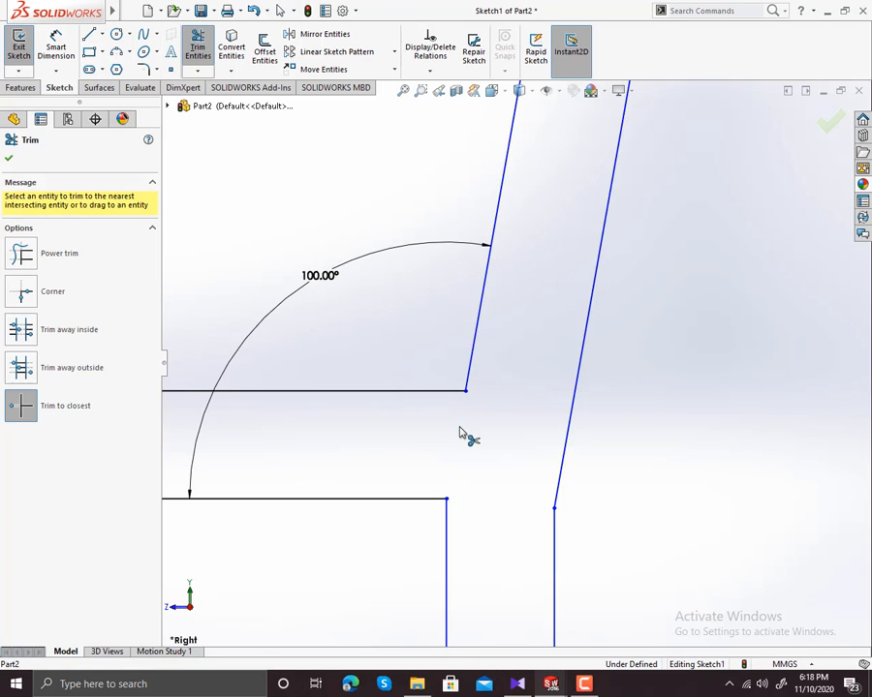
scroll(461, 463, up, 8)
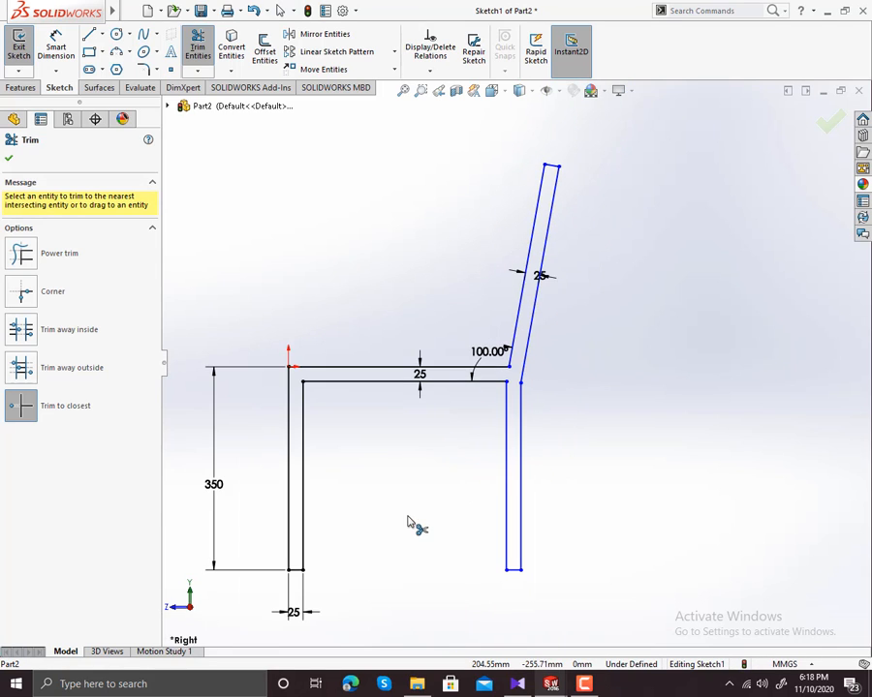
scroll(329, 504, down, 3)
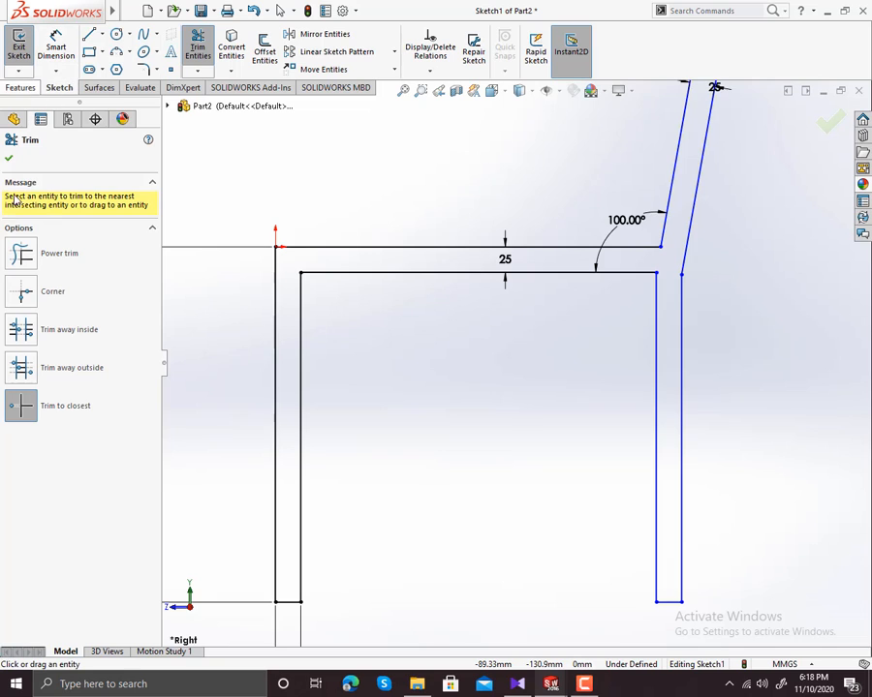
click(8, 157)
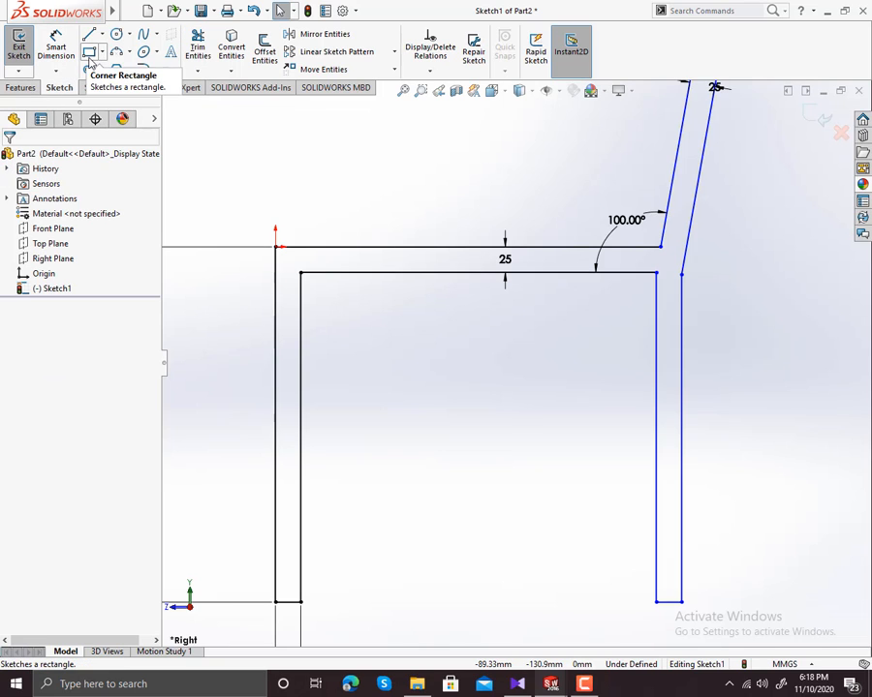
Sketch a rectangle about 350 by 31 mm between the lower legs and another about 25 by 20 mm across the upper right leg
click(89, 55)
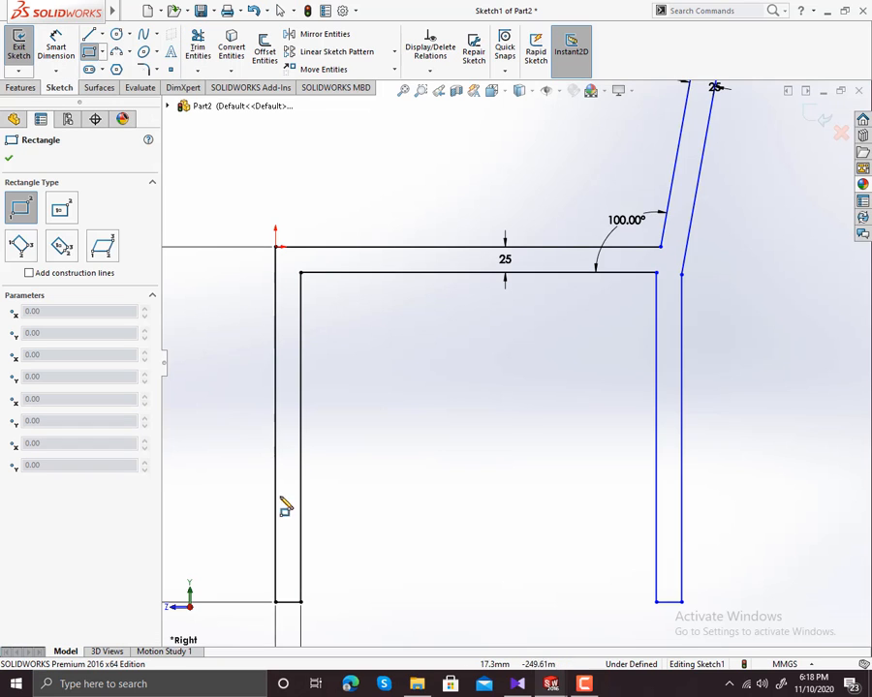
click(301, 553)
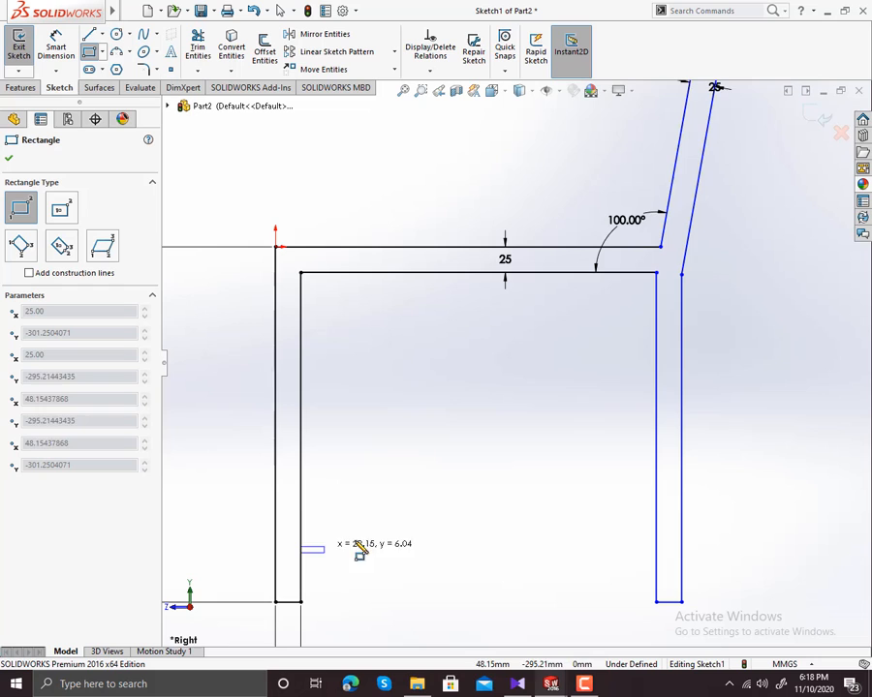
click(655, 522)
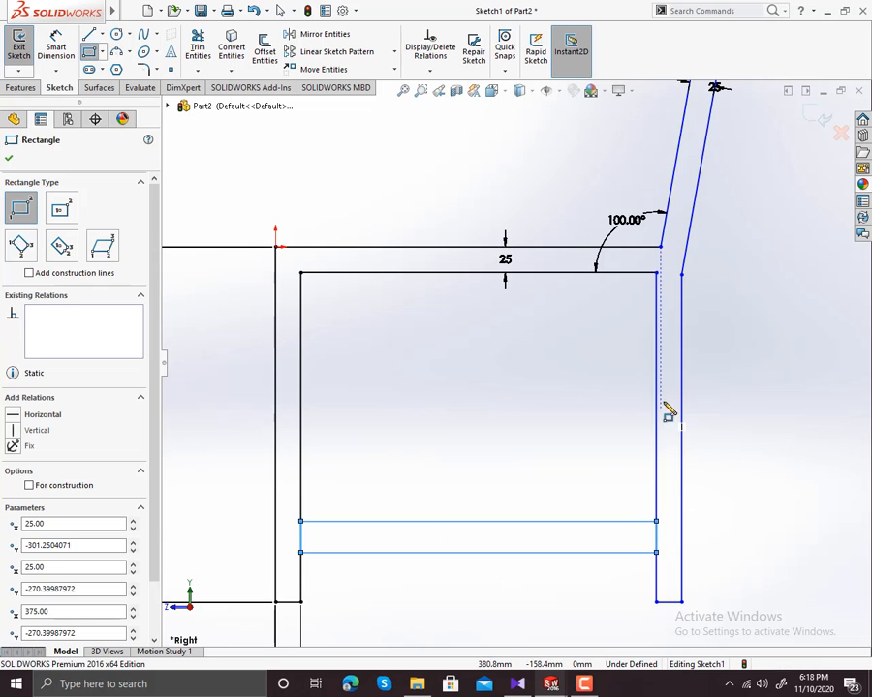
click(656, 313)
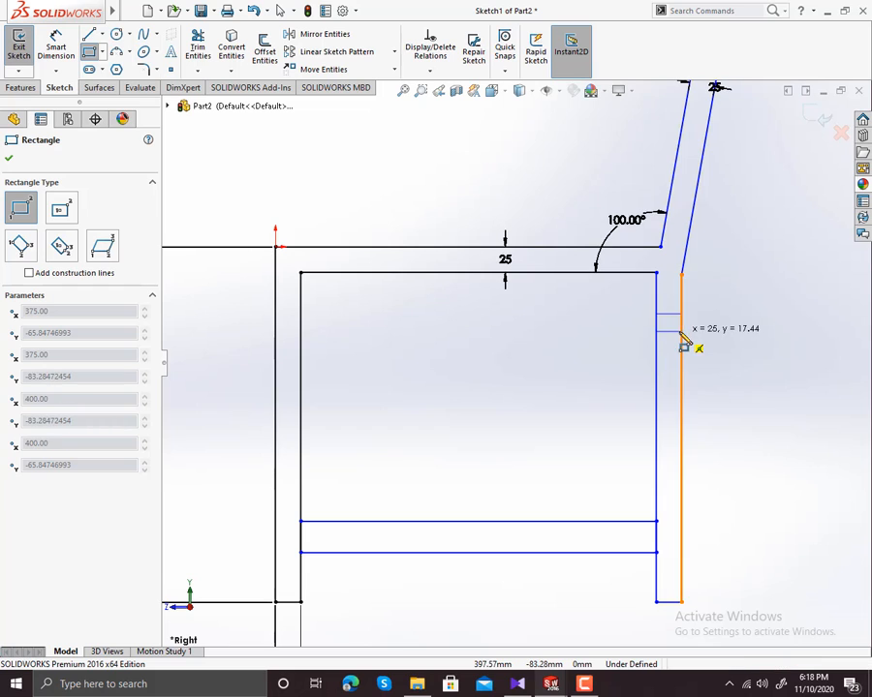
click(681, 334)
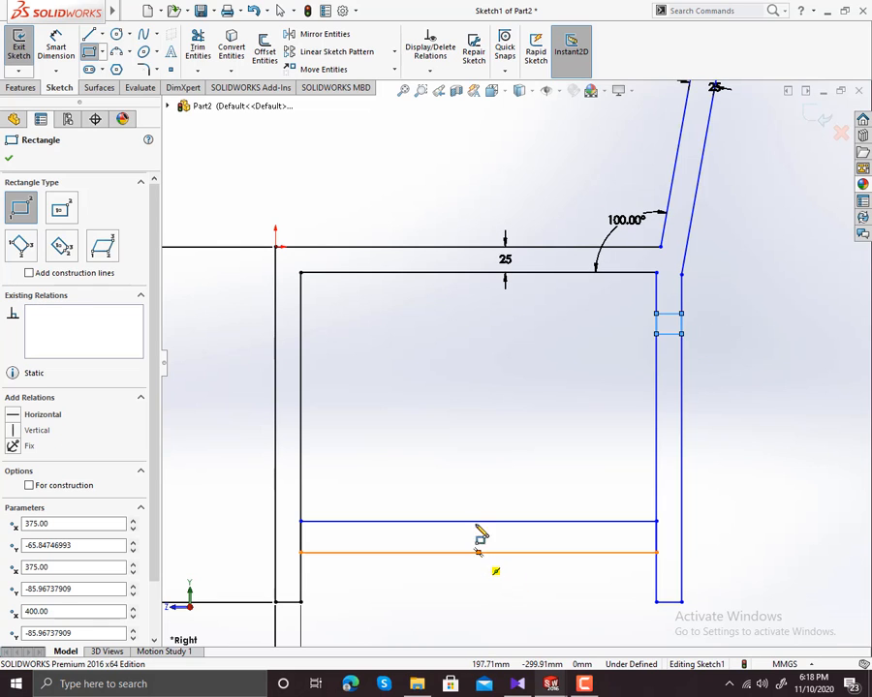
click(11, 158)
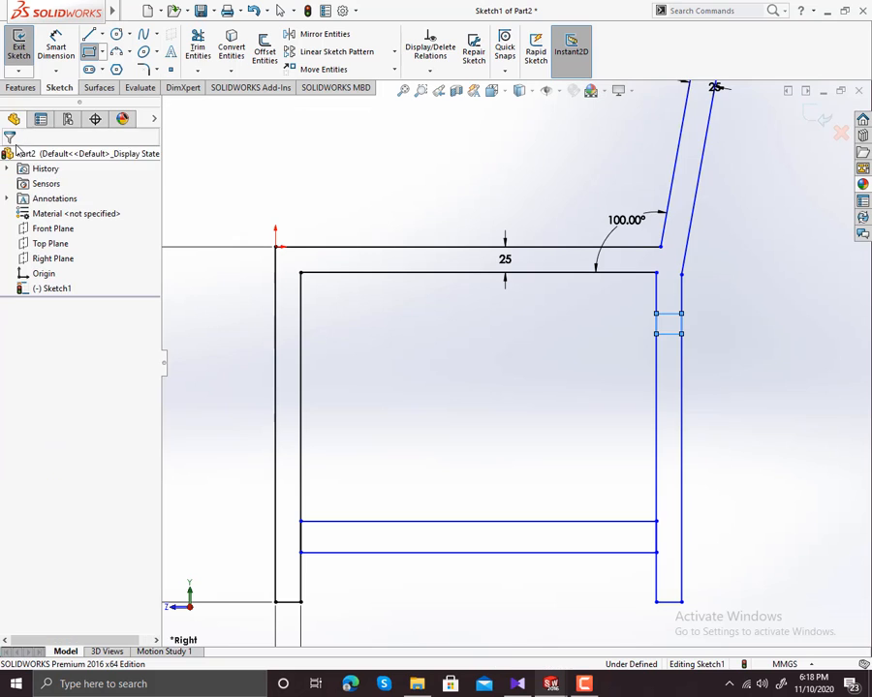
Dimension the crossbar rectangle's lower line at 100 mm from the bottom edge of the left leg
click(62, 50)
scroll(225, 546, down, 3)
scroll(281, 506, up, 2)
scroll(531, 471, up, 1)
scroll(531, 471, down, 4)
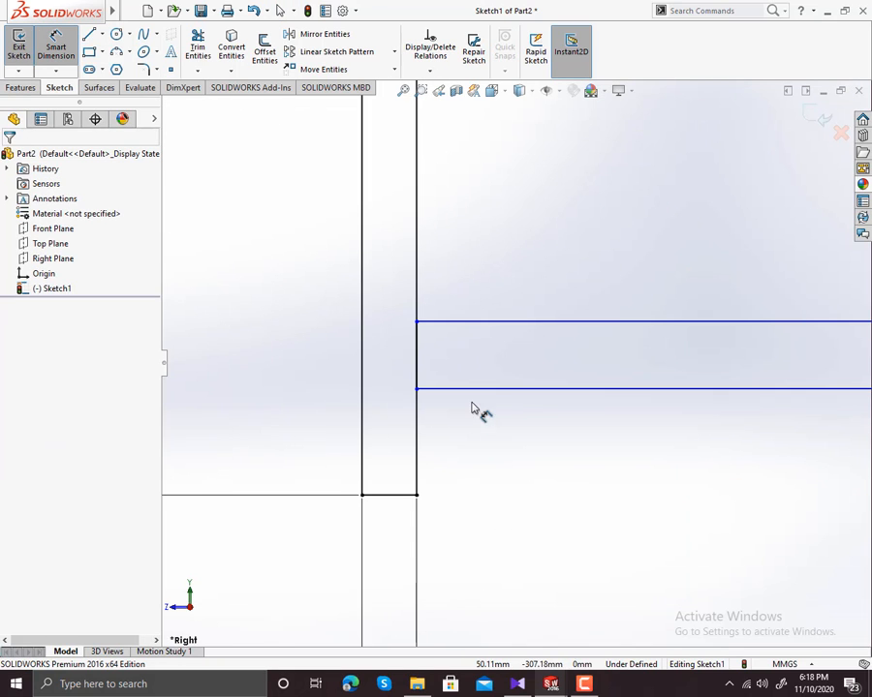
click(475, 389)
click(407, 496)
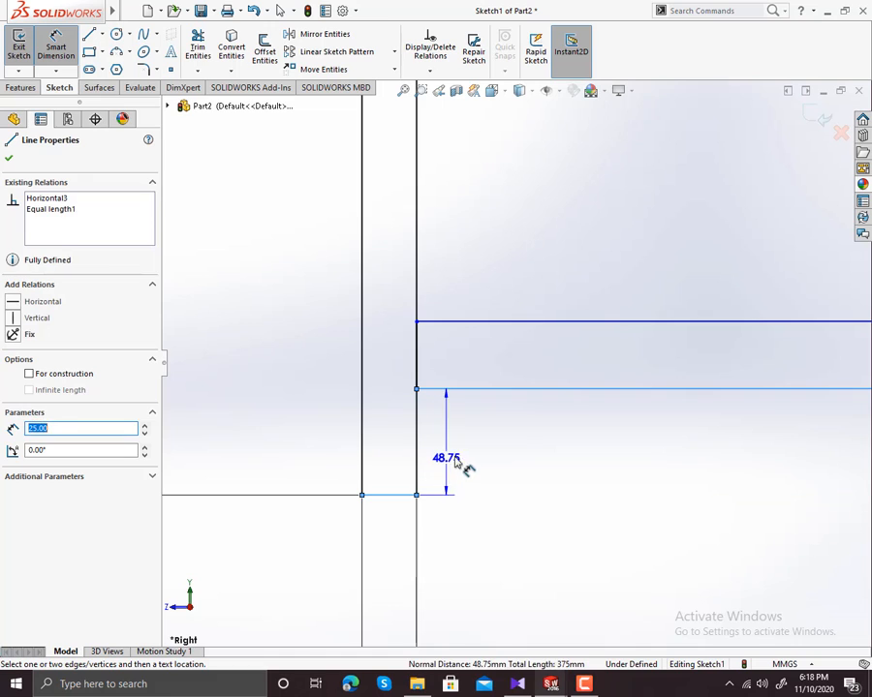
click(457, 463)
text(10)
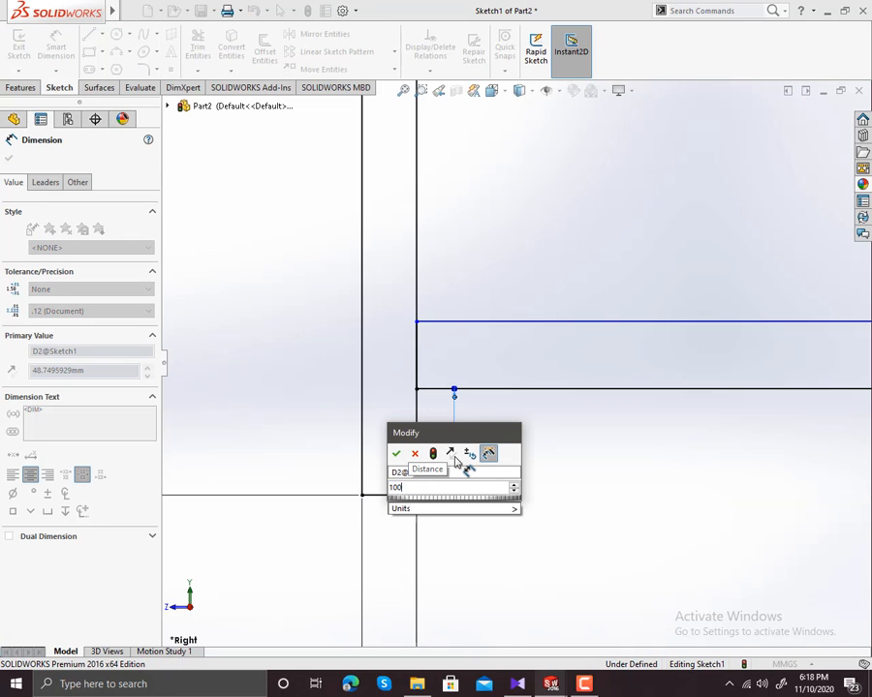
text(0)
key(Return)
scroll(461, 465, up, 2)
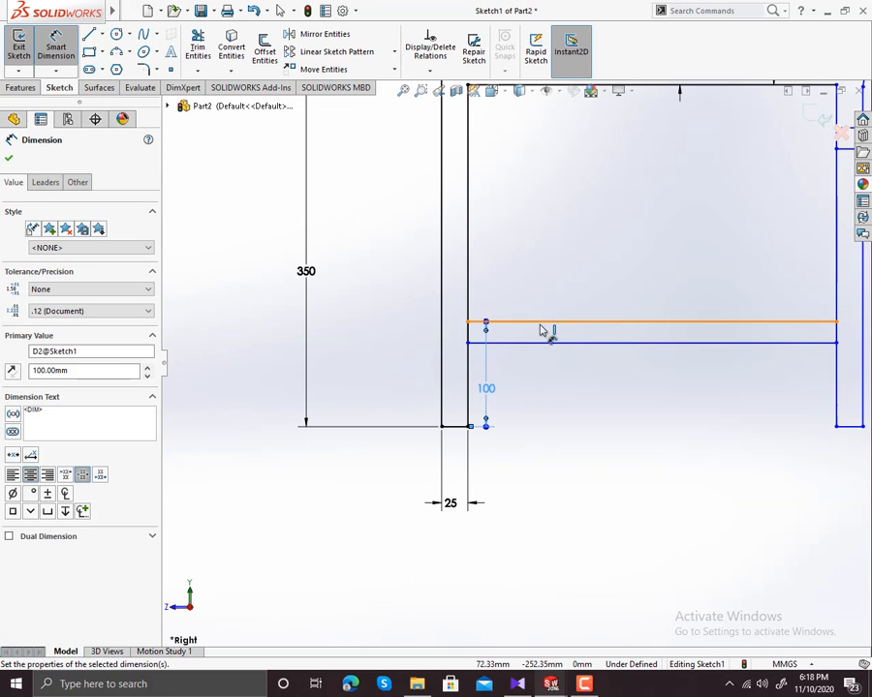
Dimension the spacing between the two horizontal crossbar lines at 25 mm
click(574, 329)
click(583, 343)
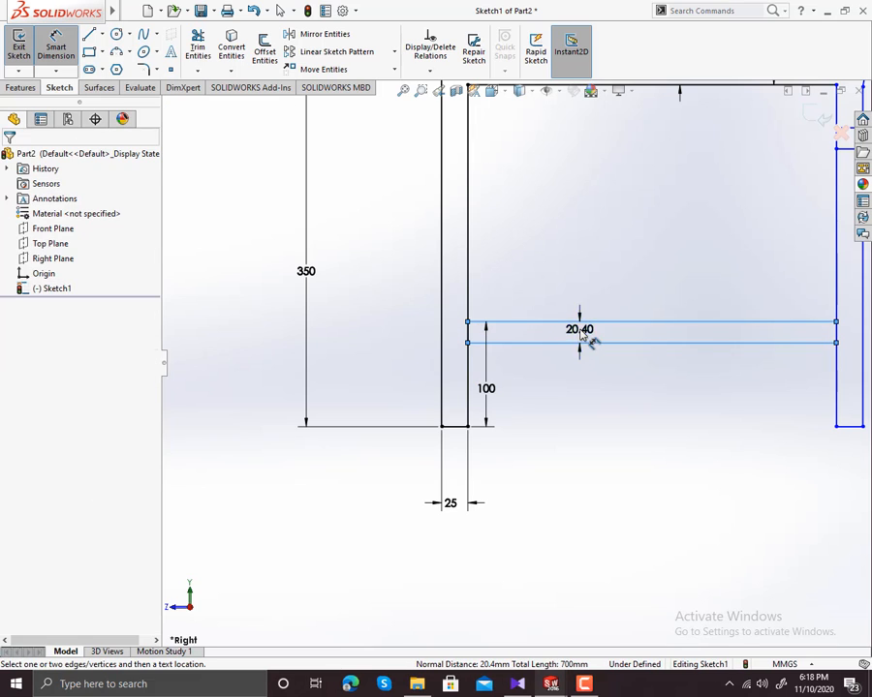
click(581, 334)
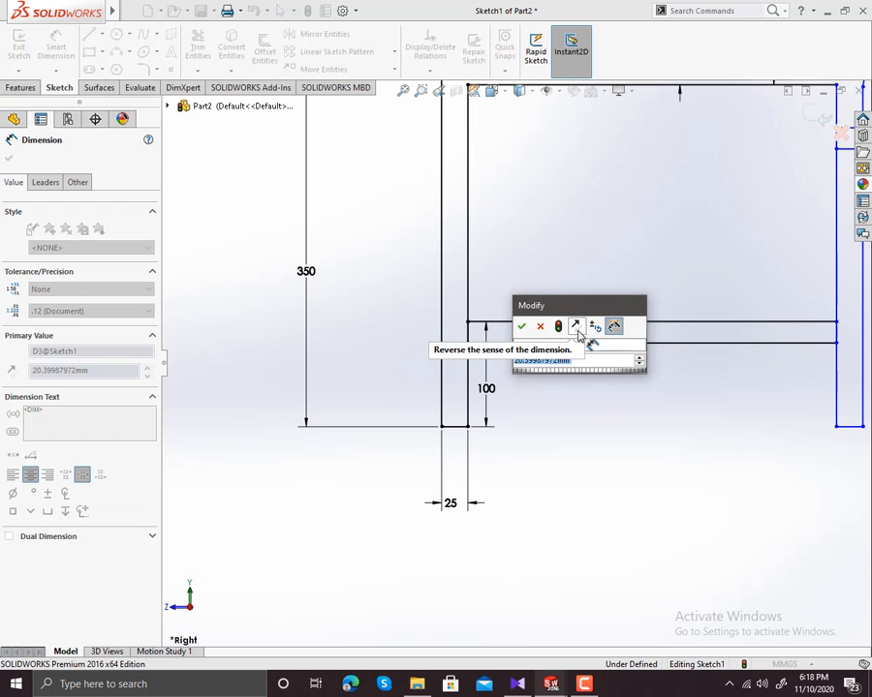
text(25)
key(Return)
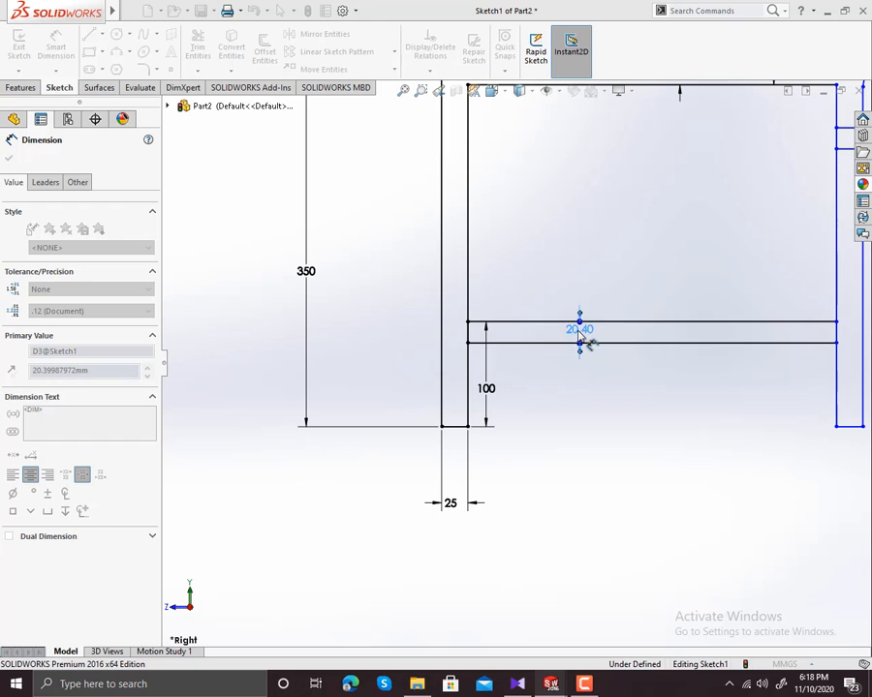
scroll(728, 405, up, 2)
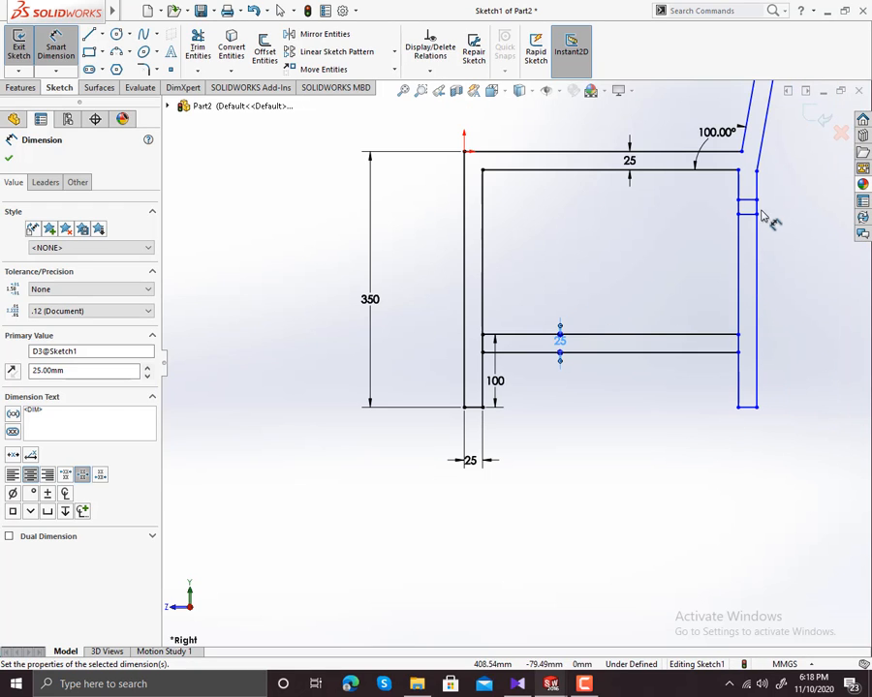
Dimension the height of the small rectangle across the upper right leg at 25 mm
scroll(761, 233, down, 4)
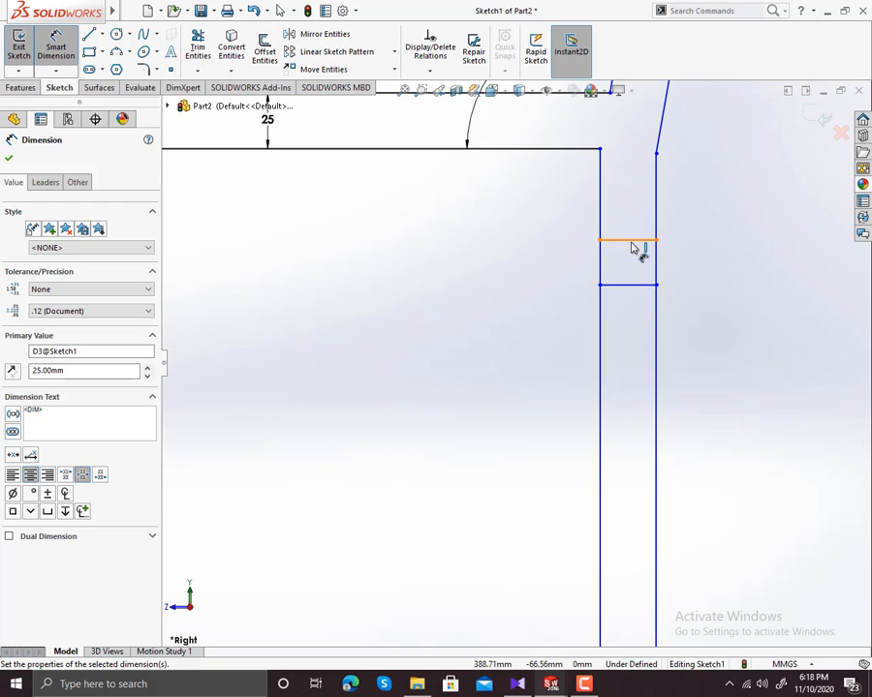
click(631, 244)
click(635, 288)
click(711, 273)
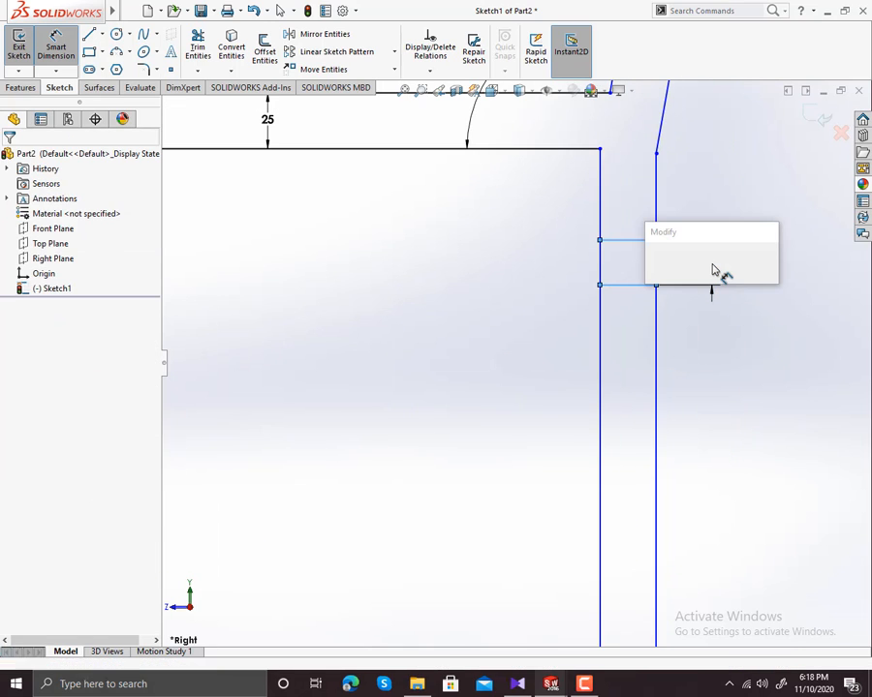
text(25)
key(Return)
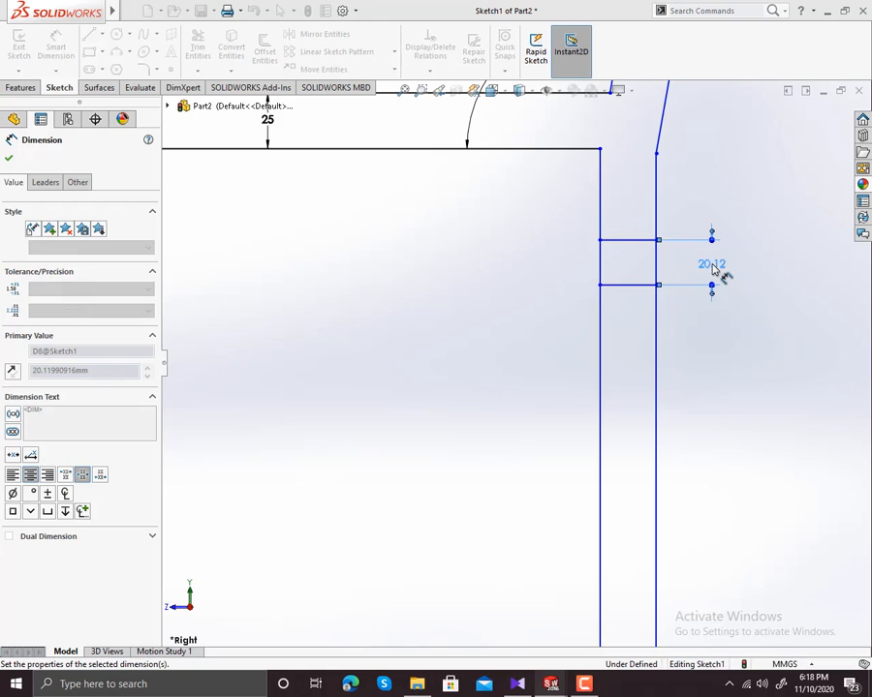
Dimension the distance from the lower seat line to the small right-leg rectangle's upper edge at 25 mm
click(629, 233)
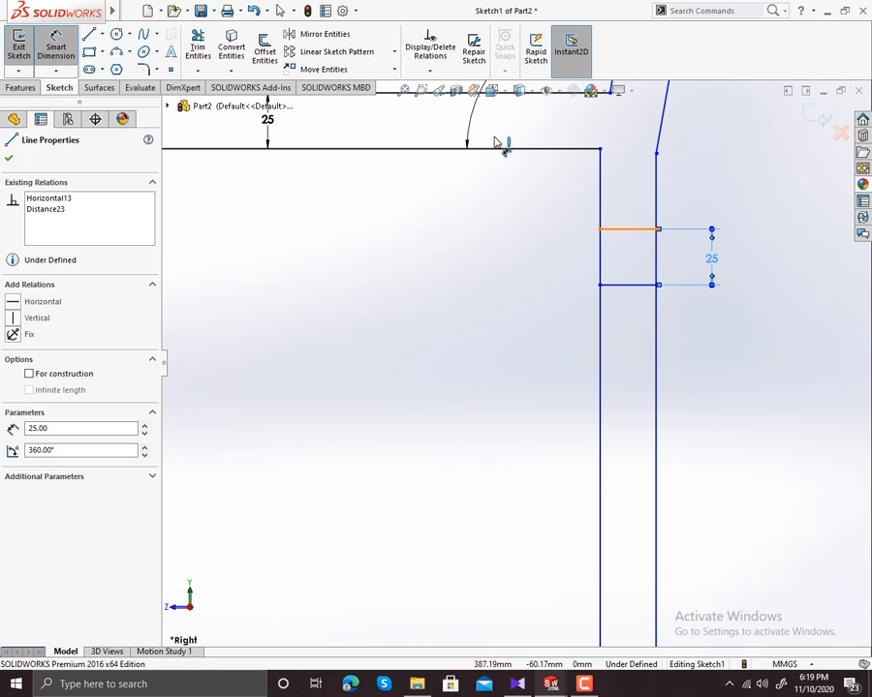
click(543, 149)
click(557, 200)
text(25)
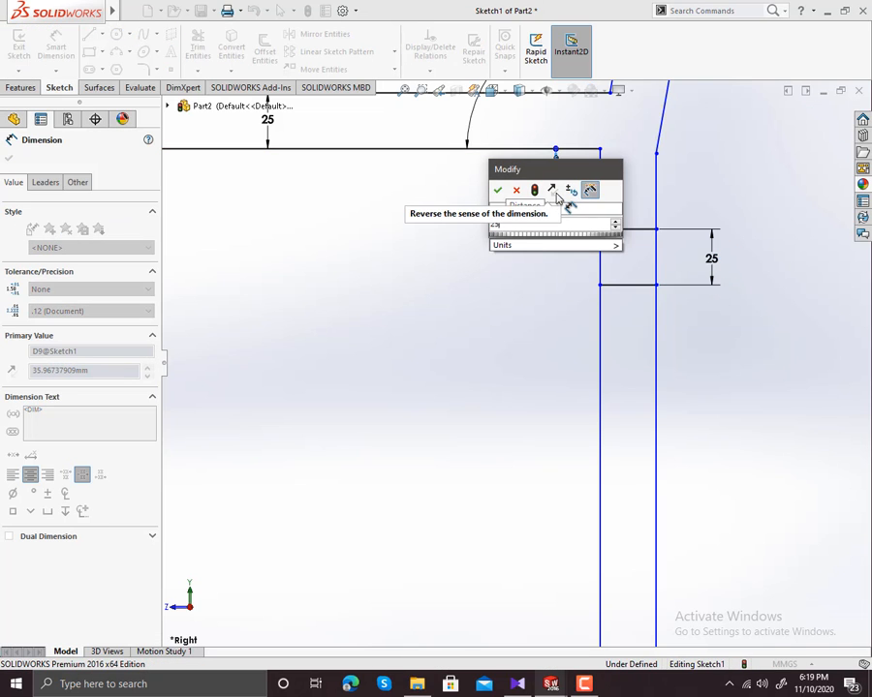
key(Return)
scroll(556, 201, up, 8)
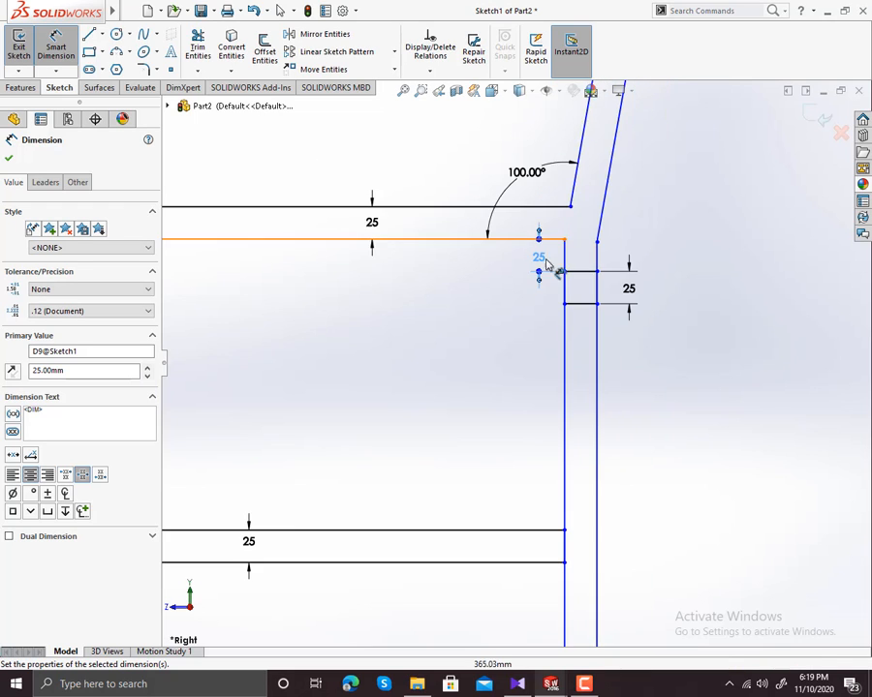
scroll(438, 436, down, 5)
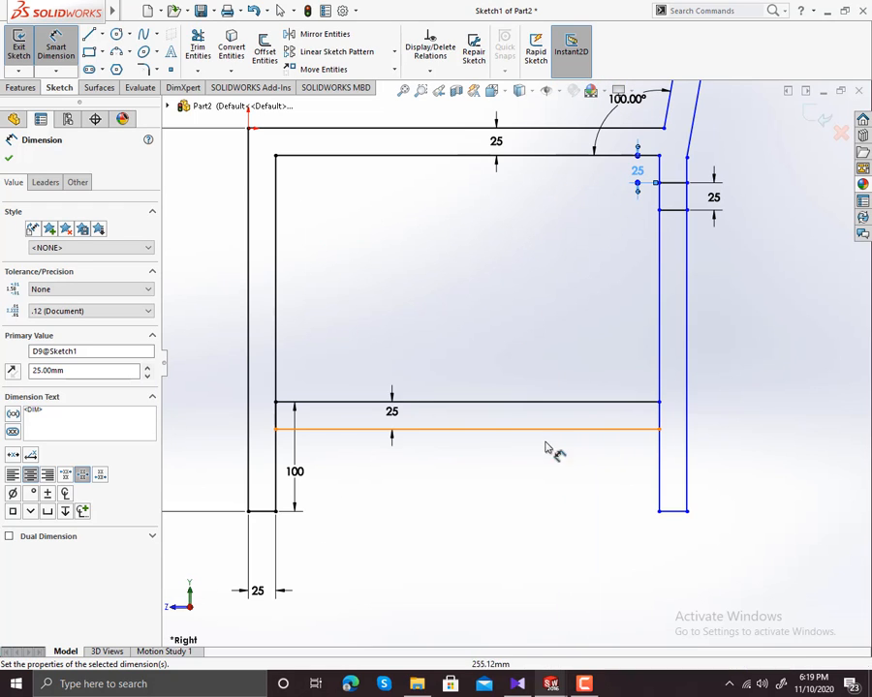
Sketch a vertical centerline between the midpoints of the crossbar's lower and upper lines
scroll(500, 473, down, 3)
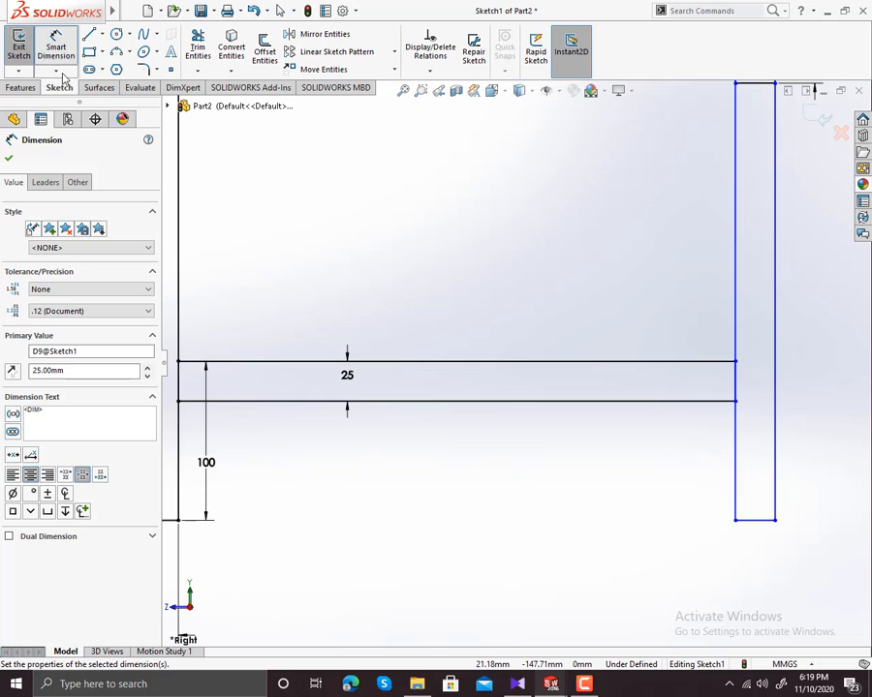
click(100, 38)
click(108, 69)
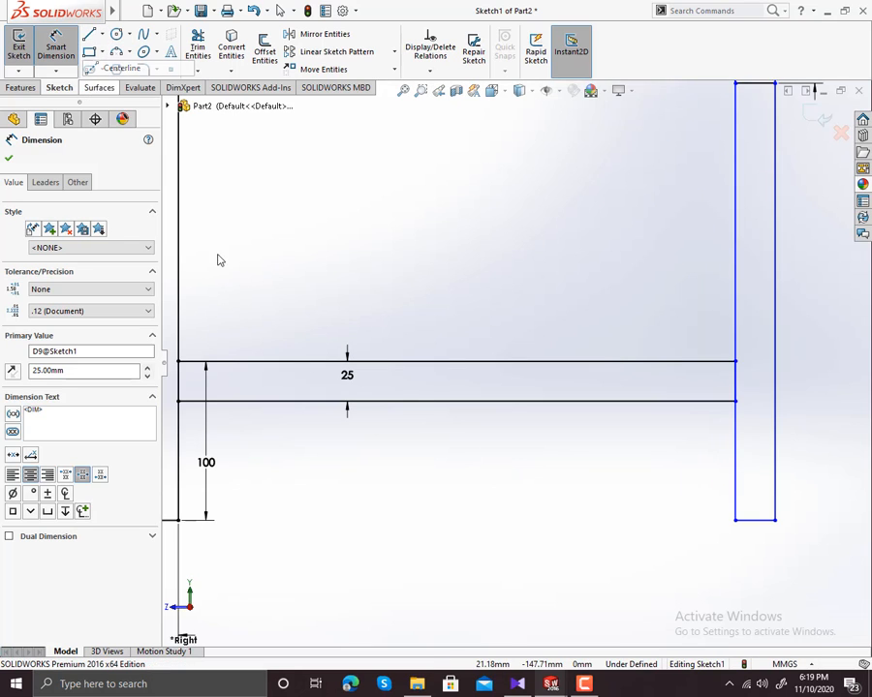
click(456, 400)
click(456, 361)
right_click(457, 364)
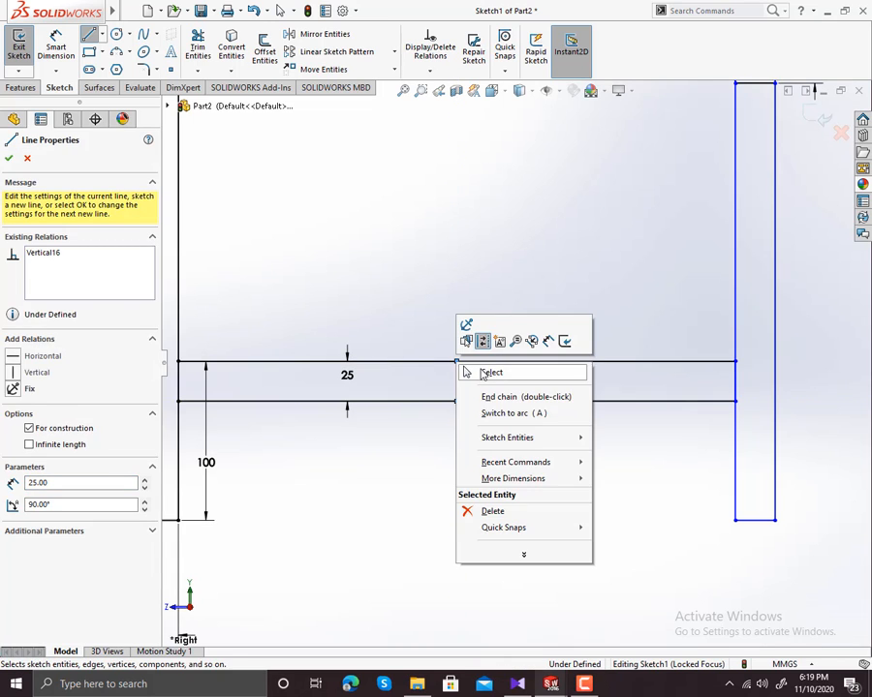
click(489, 373)
Sketch a center rectangle about 36 by 25 mm on the centerline's midpoint, spanning the crossbar's full thickness
click(89, 54)
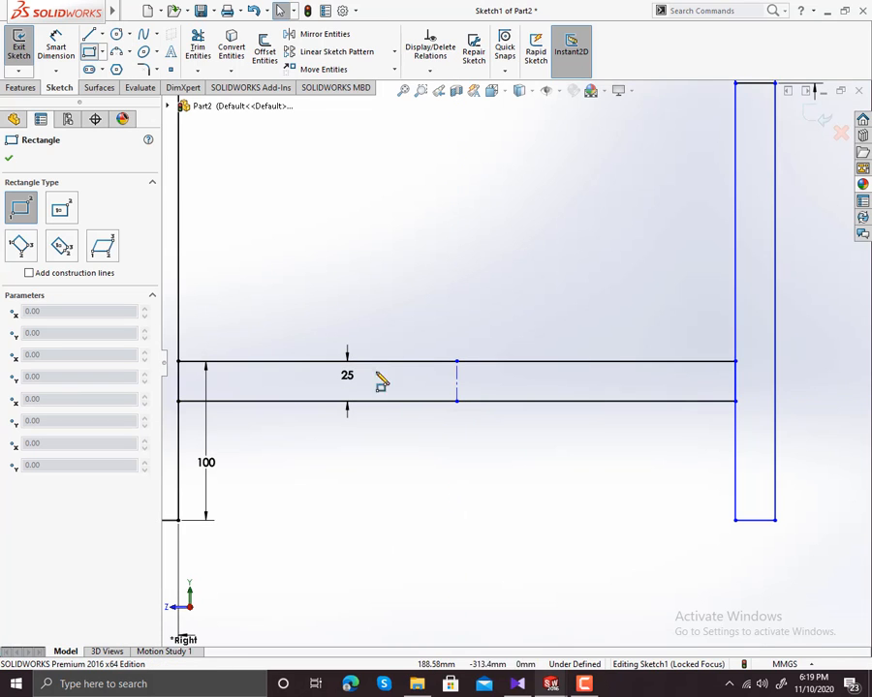
click(103, 54)
click(119, 86)
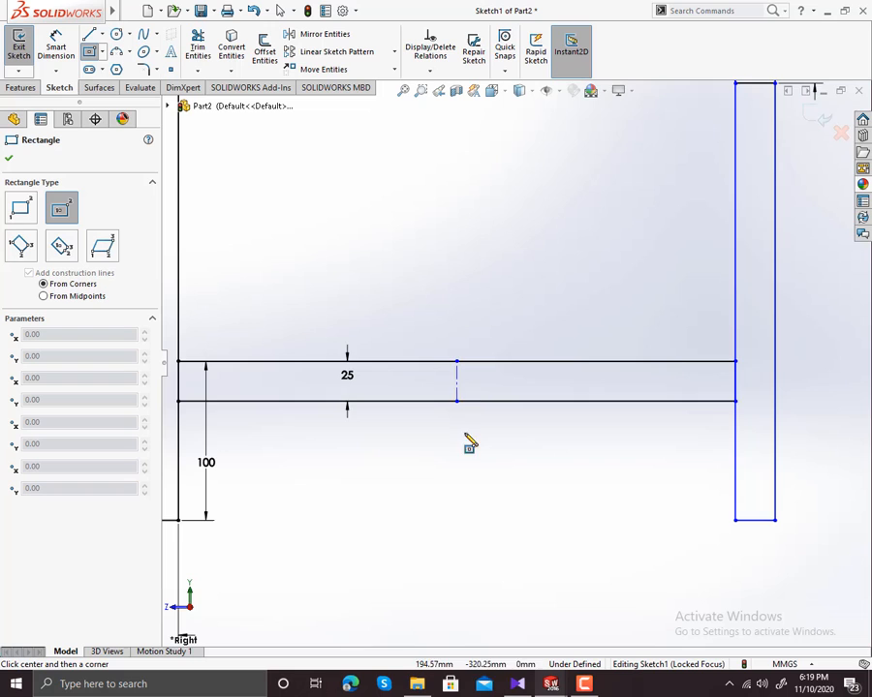
click(456, 381)
click(486, 361)
right_click(485, 358)
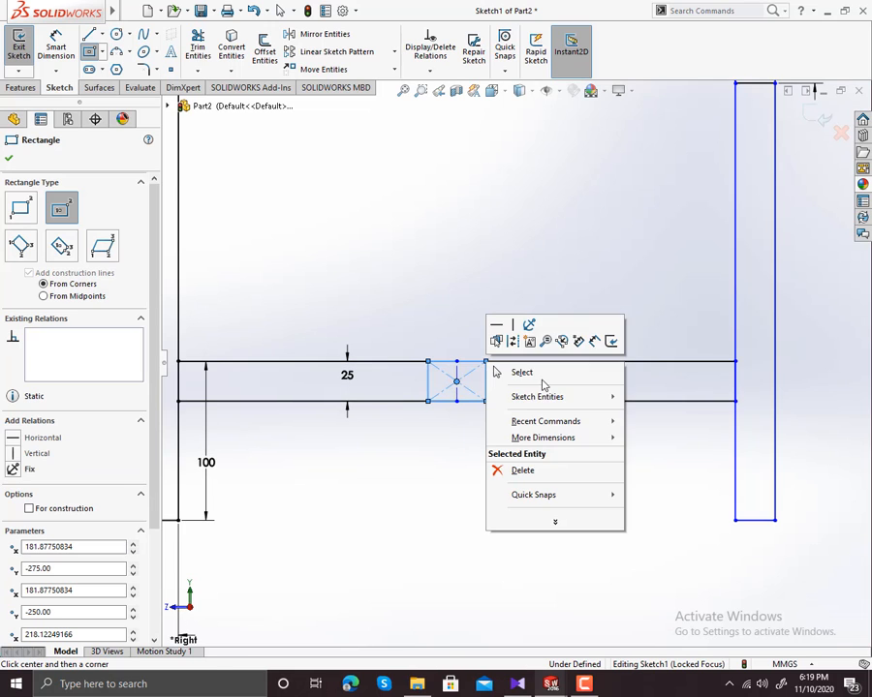
click(523, 369)
Dimension the width of the crossbar's center rectangle at 25 mm
click(55, 48)
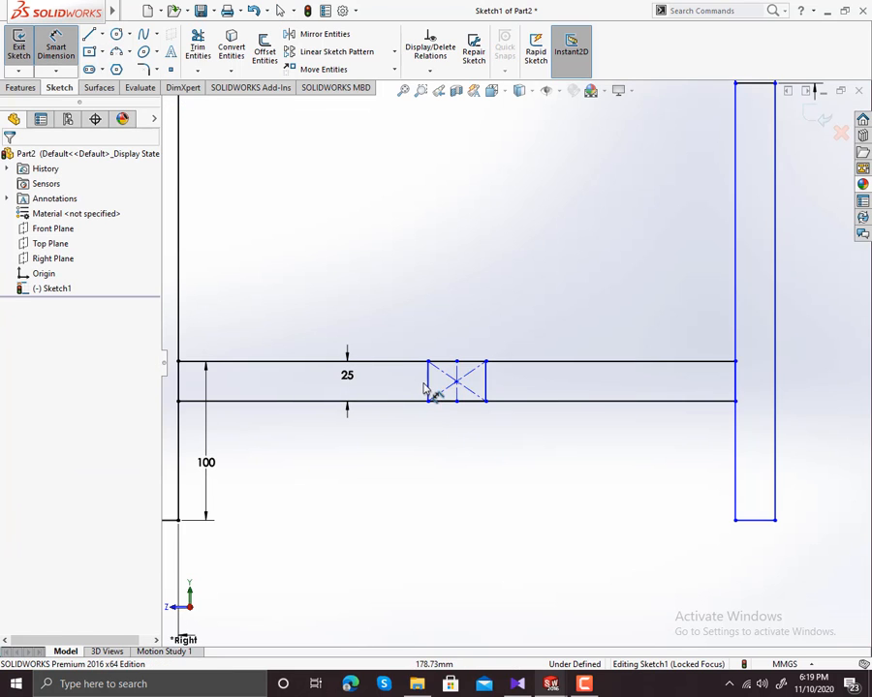
click(428, 386)
click(486, 382)
click(461, 322)
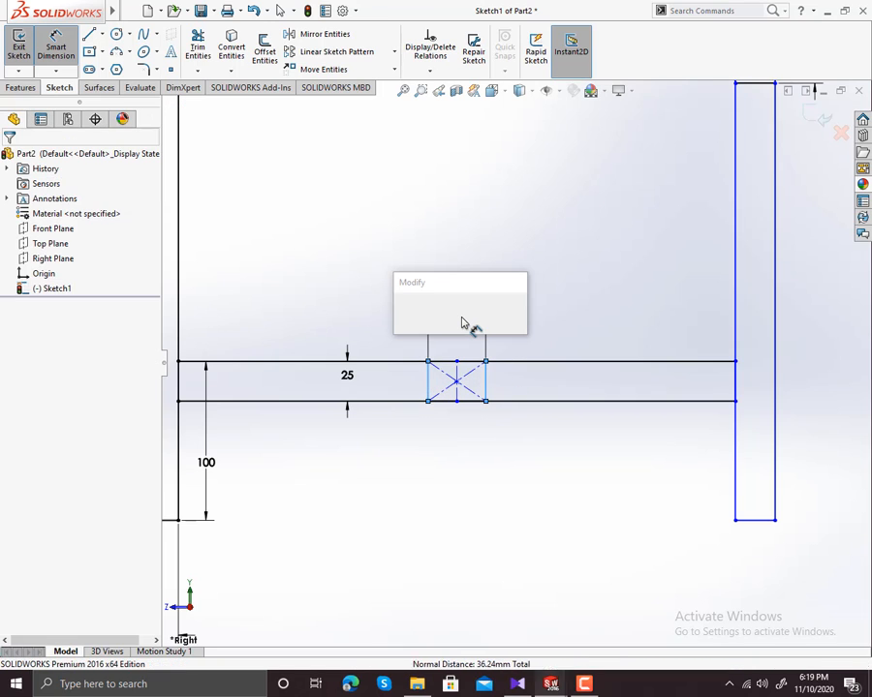
text(25)
key(Return)
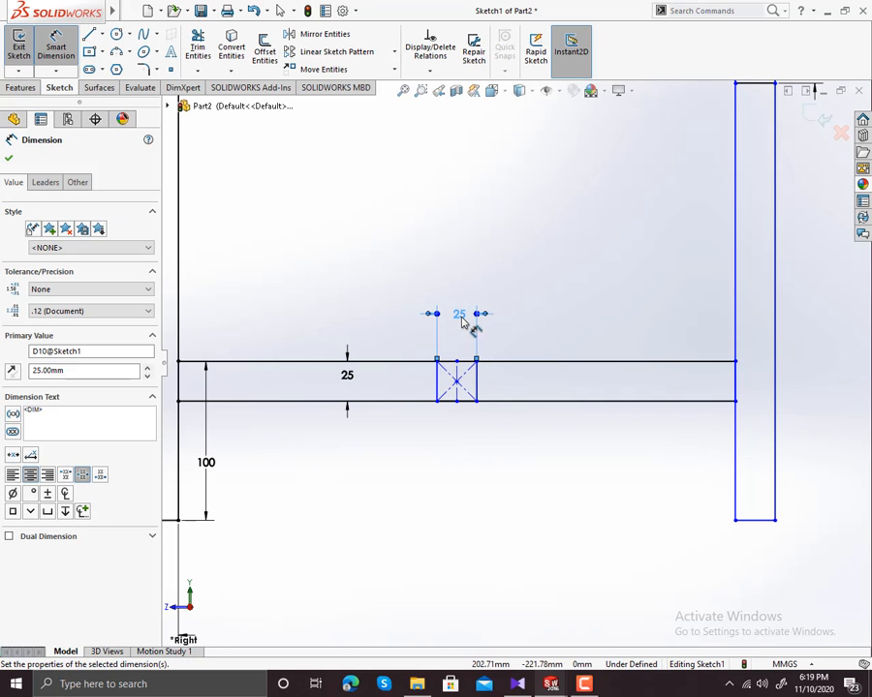
click(8, 157)
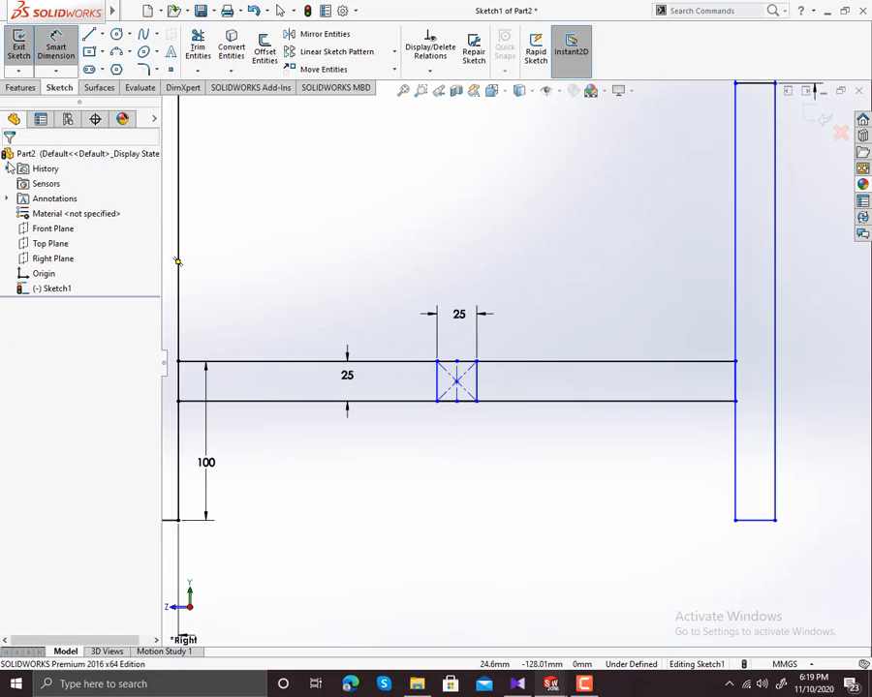
Delete the vertical sides, diagonals and centerline of the center rectangle on the crossbar, along with its dimension
scroll(540, 376, up, 4)
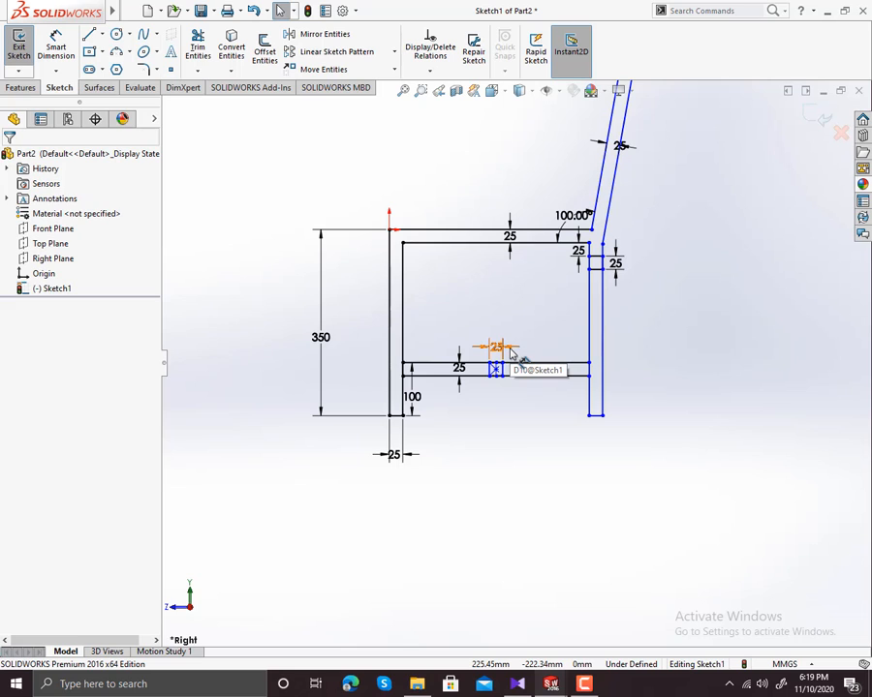
scroll(512, 383, up, 2)
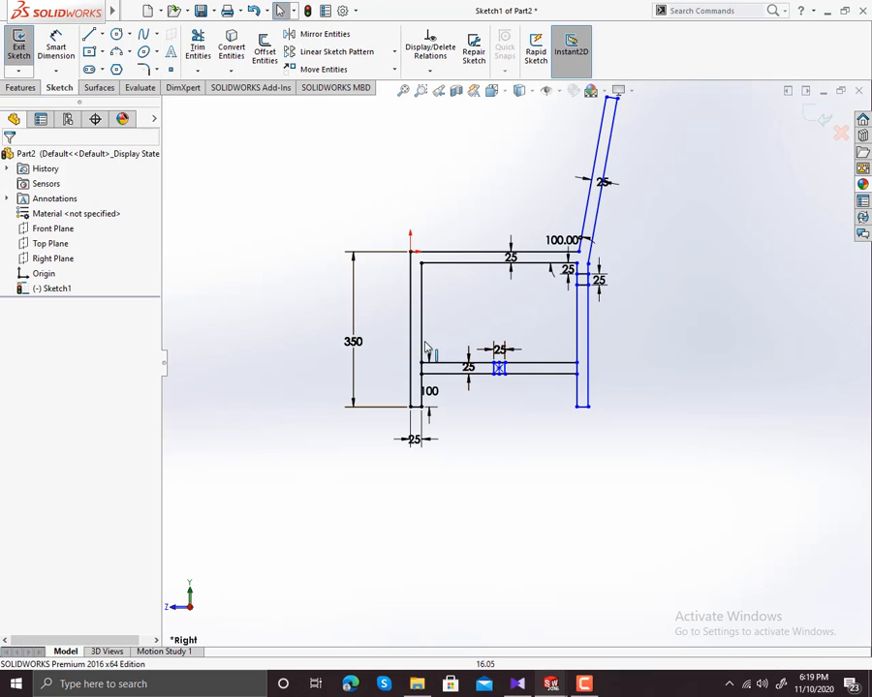
scroll(431, 345, down, 3)
scroll(574, 395, down, 3)
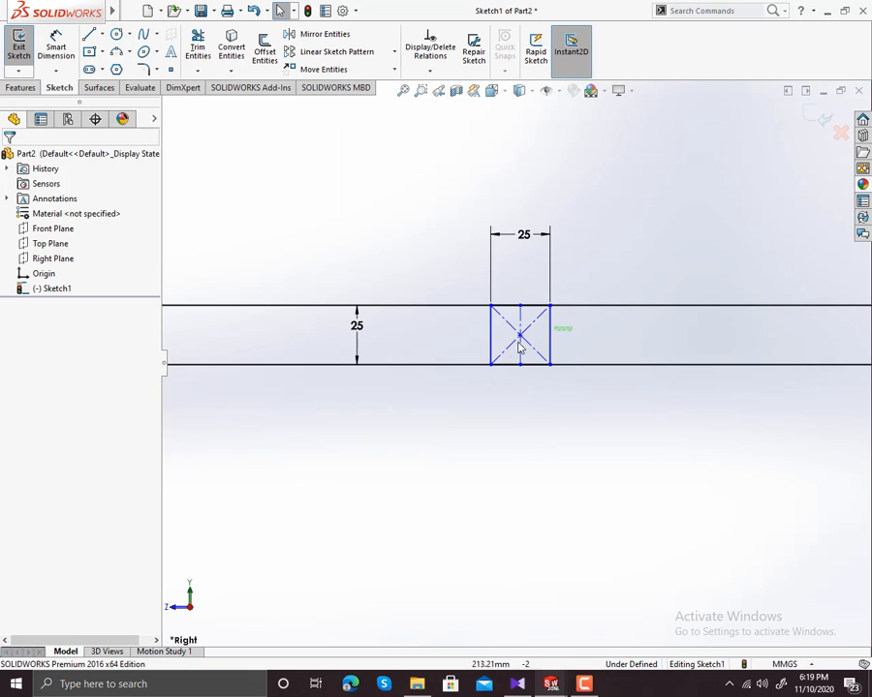
drag(572, 326, 473, 354)
key(Delete)
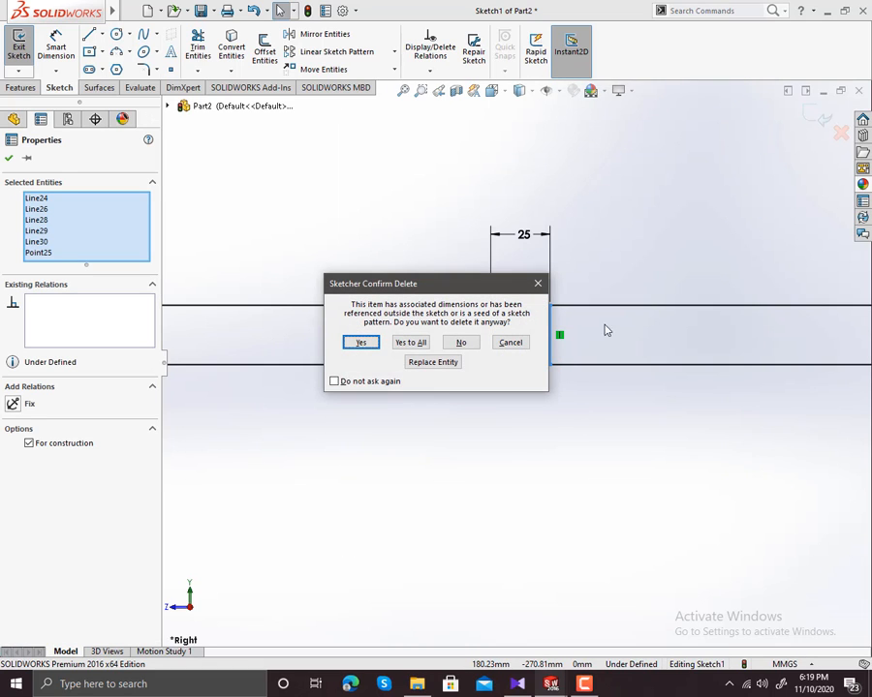
click(399, 344)
scroll(610, 352, up, 5)
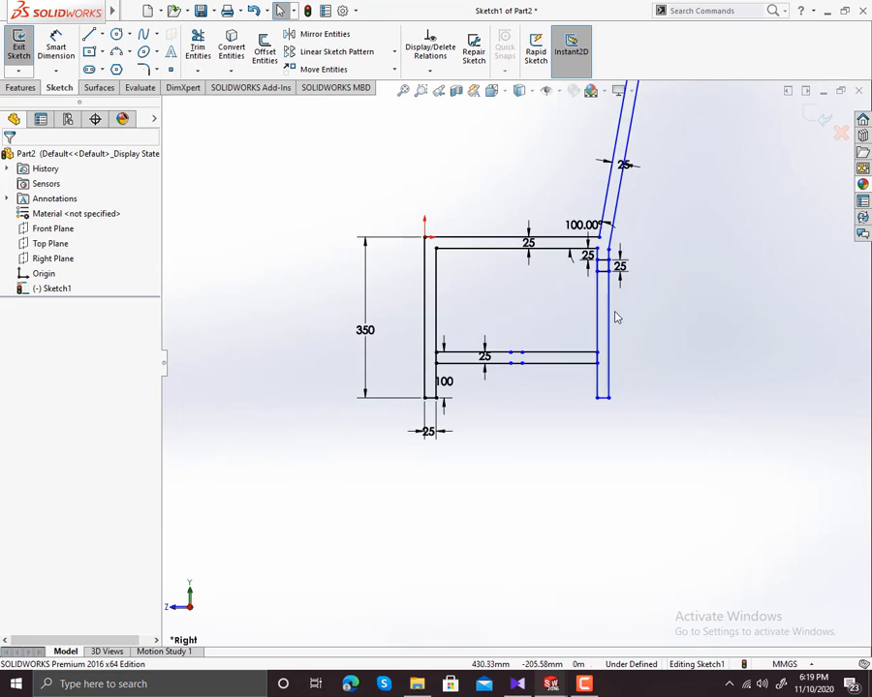
Delete the two horizontal lines of the small rectangle across the upper right leg, along with their dimensions
scroll(610, 290, down, 2)
scroll(603, 271, down, 4)
drag(530, 295, 515, 420)
key(Delete)
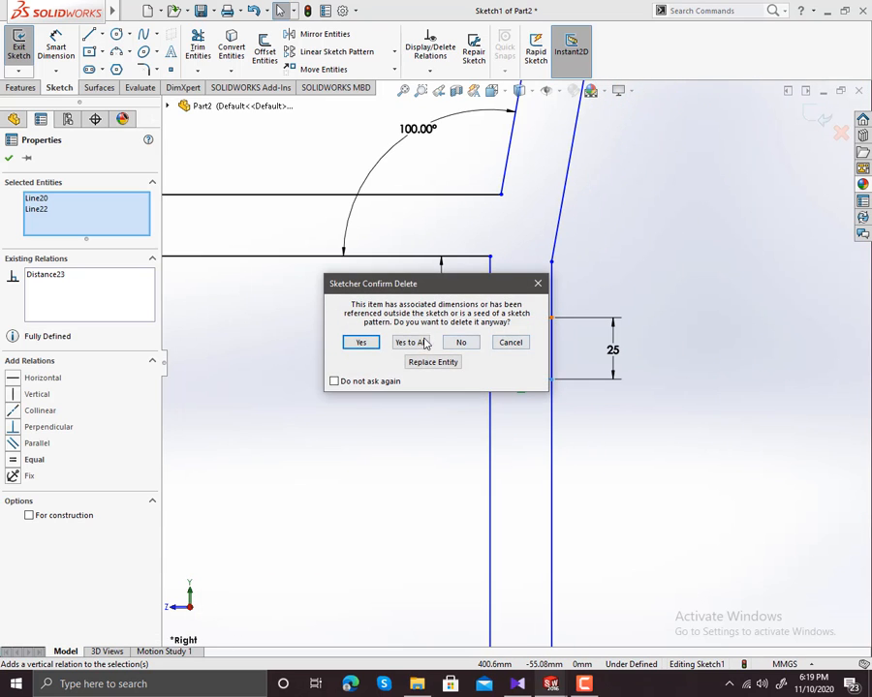
click(422, 343)
scroll(484, 414, up, 5)
scroll(487, 413, up, 3)
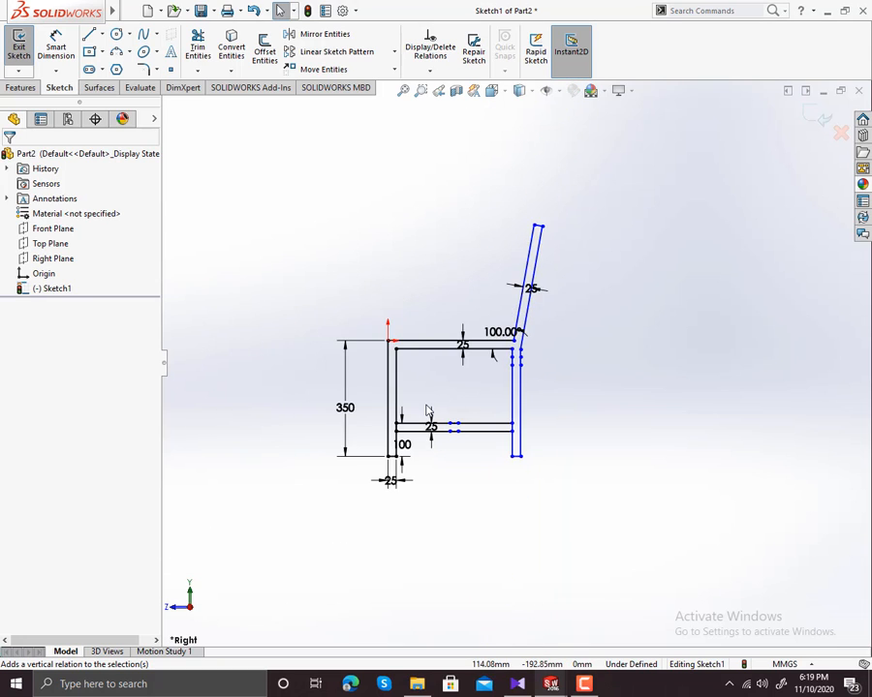
Trim the left leg's inner line segment between the two crossbar lines
scroll(418, 448, down, 2)
scroll(405, 423, down, 4)
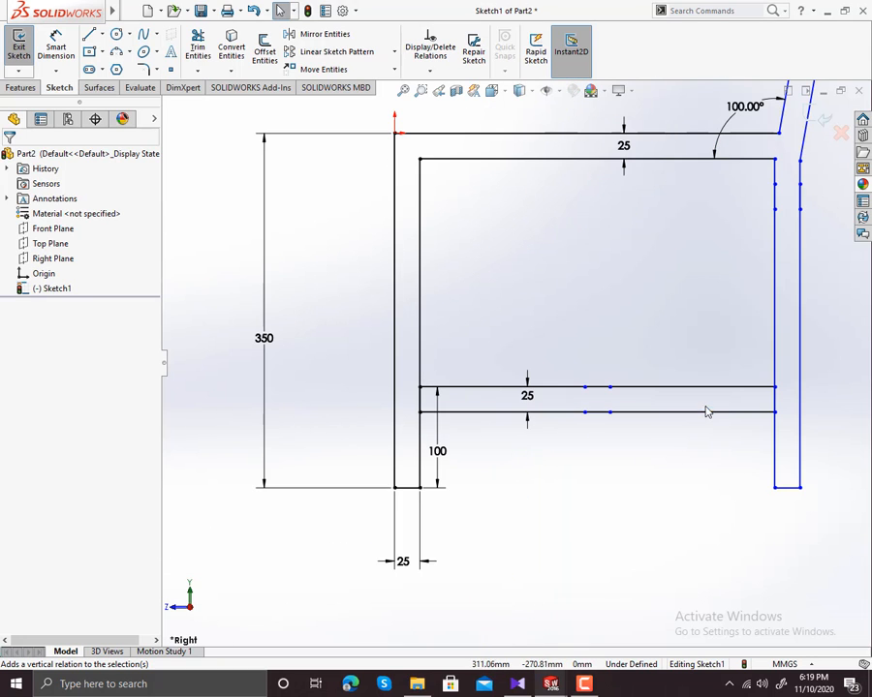
click(197, 49)
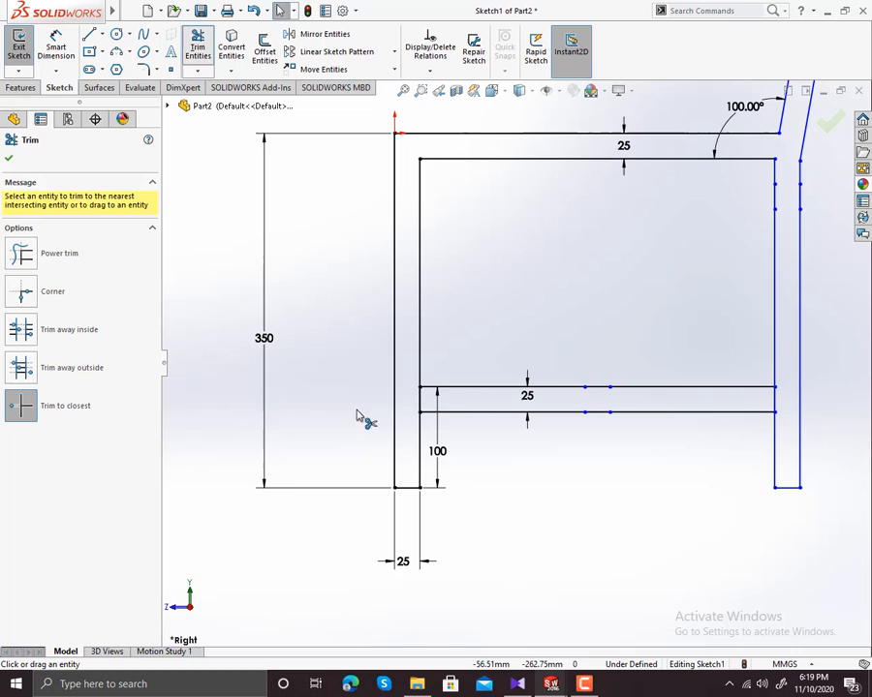
click(422, 403)
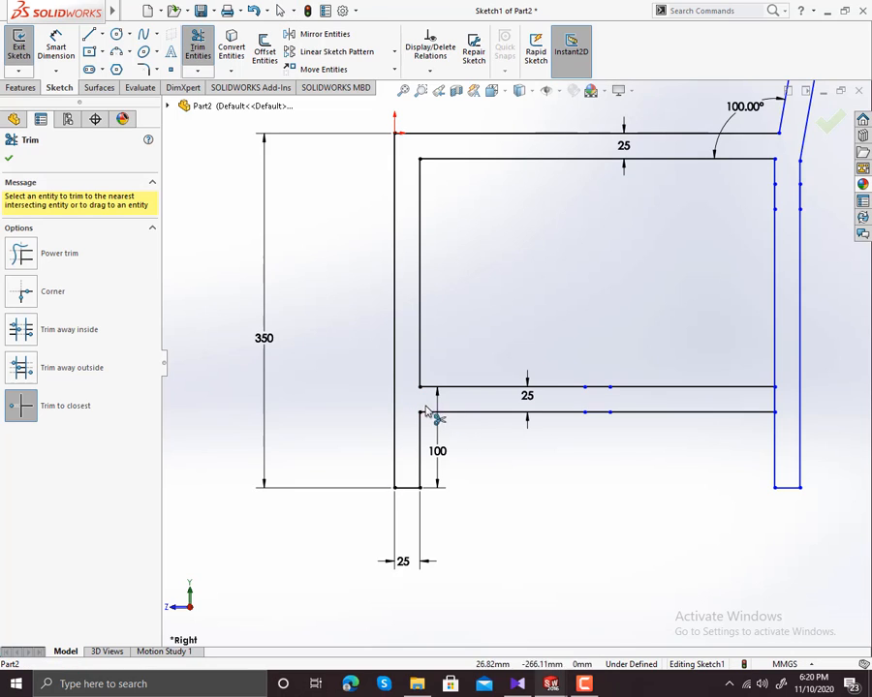
Trim the right leg's inner line segment between the crossbar lines, and extrude the enclosed side-frame region 25 mm
click(777, 402)
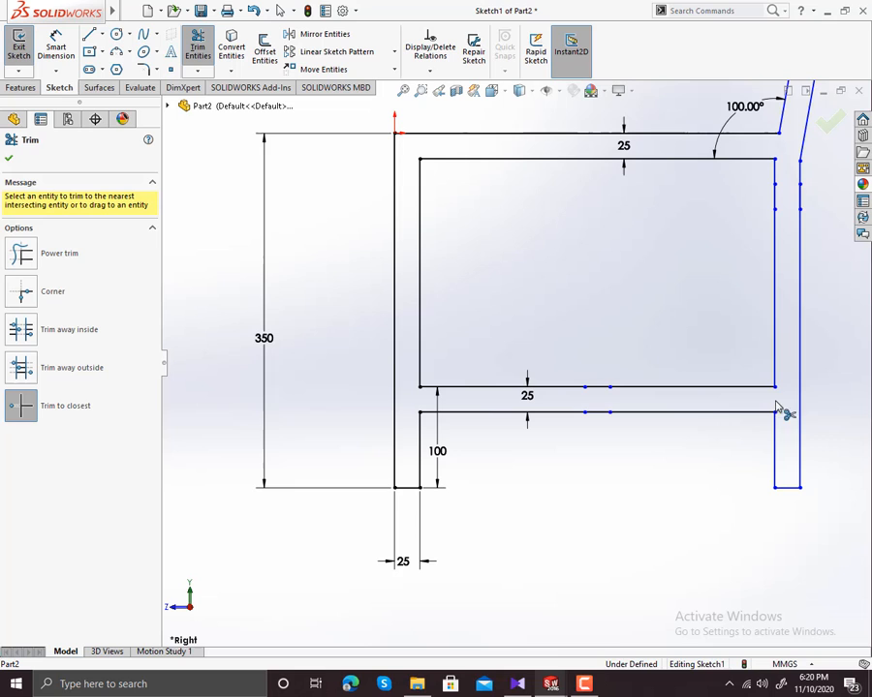
click(20, 88)
click(24, 46)
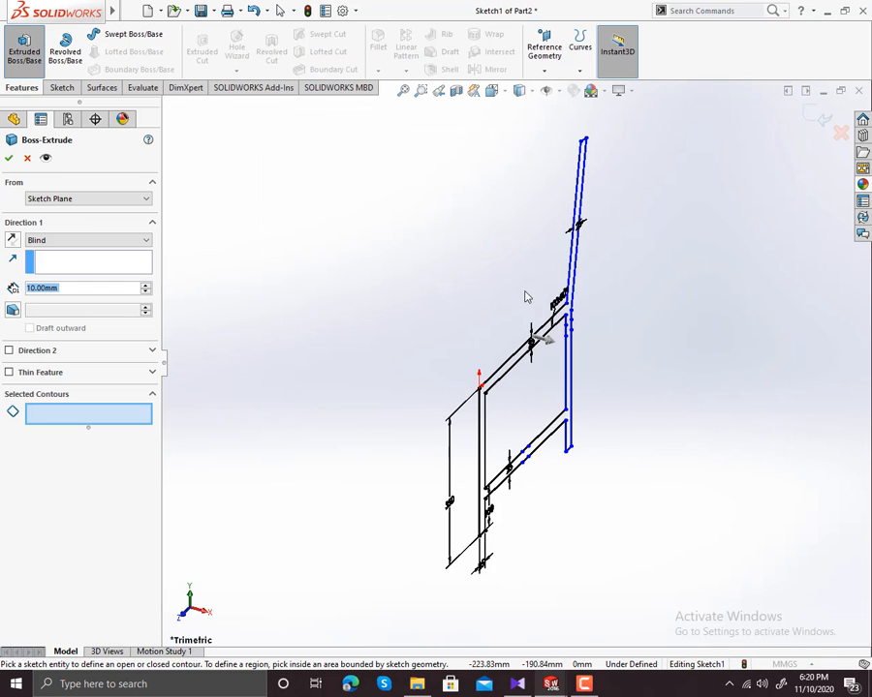
scroll(537, 383, down, 4)
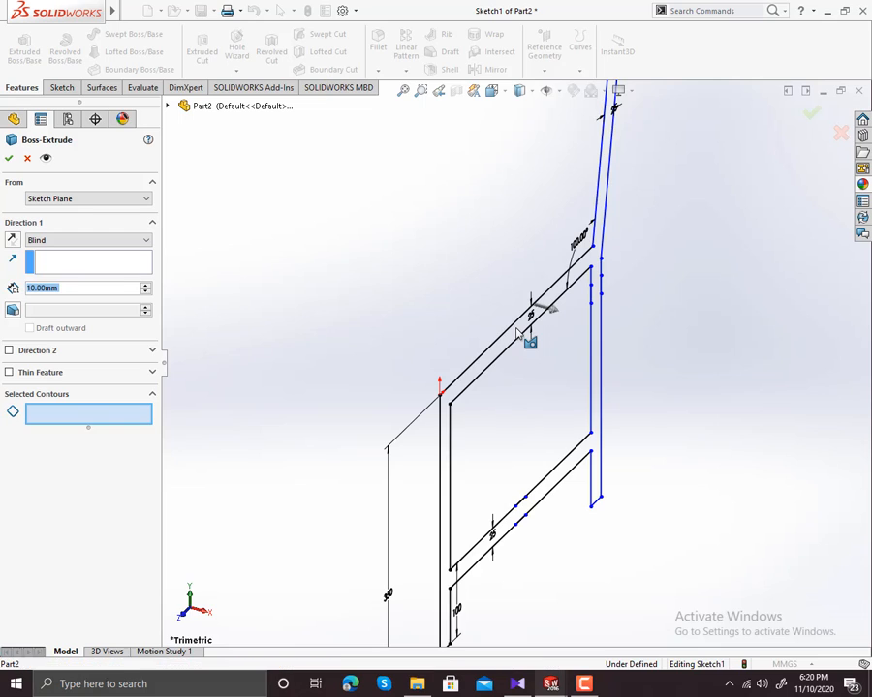
click(518, 334)
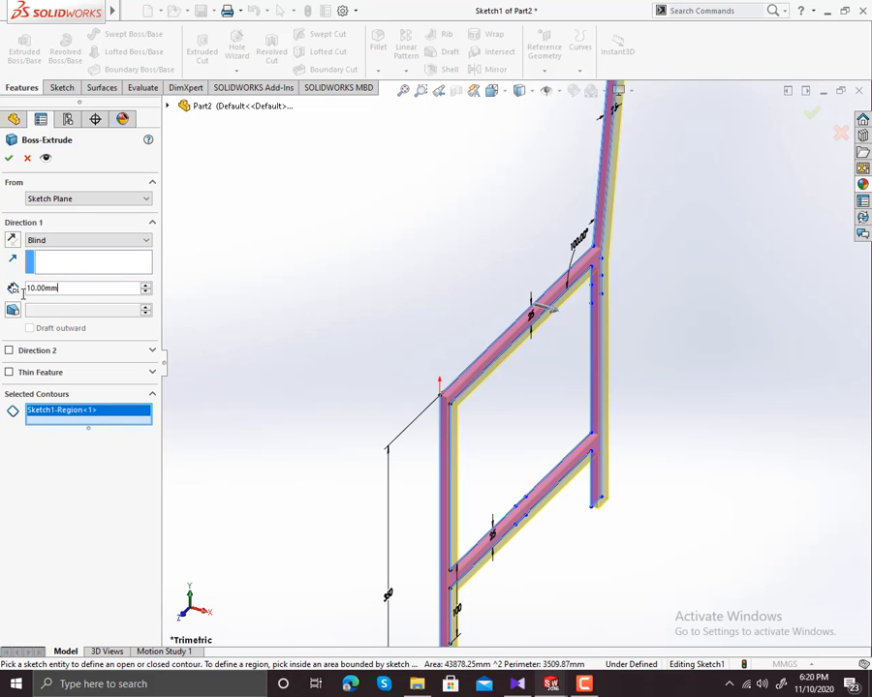
text(25)
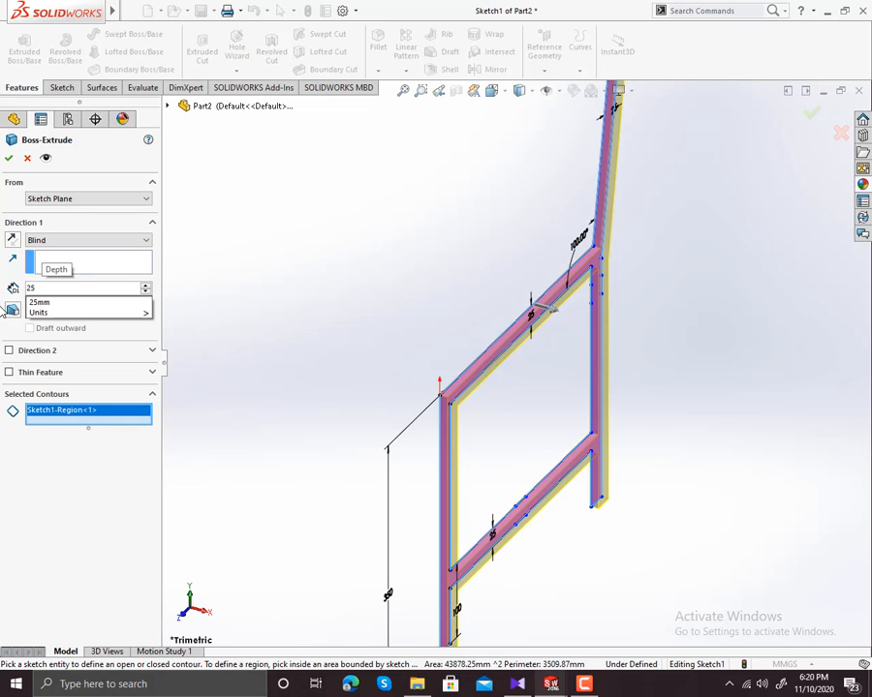
key(Return)
click(8, 160)
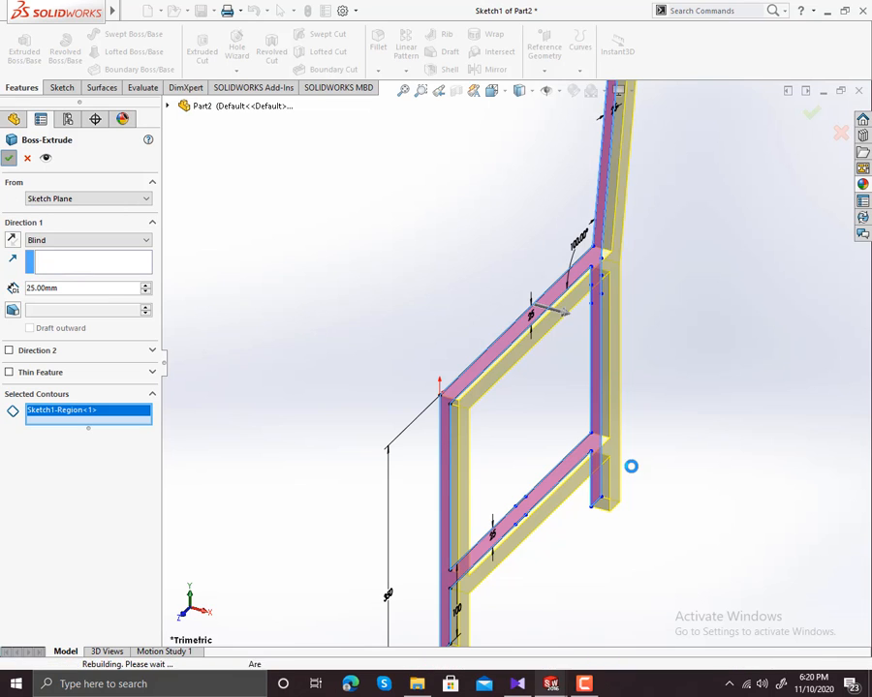
Start a sketch on the side frame's large flat face and draw a vertical centerline across the middle of the crossbar
scroll(560, 486, down, 3)
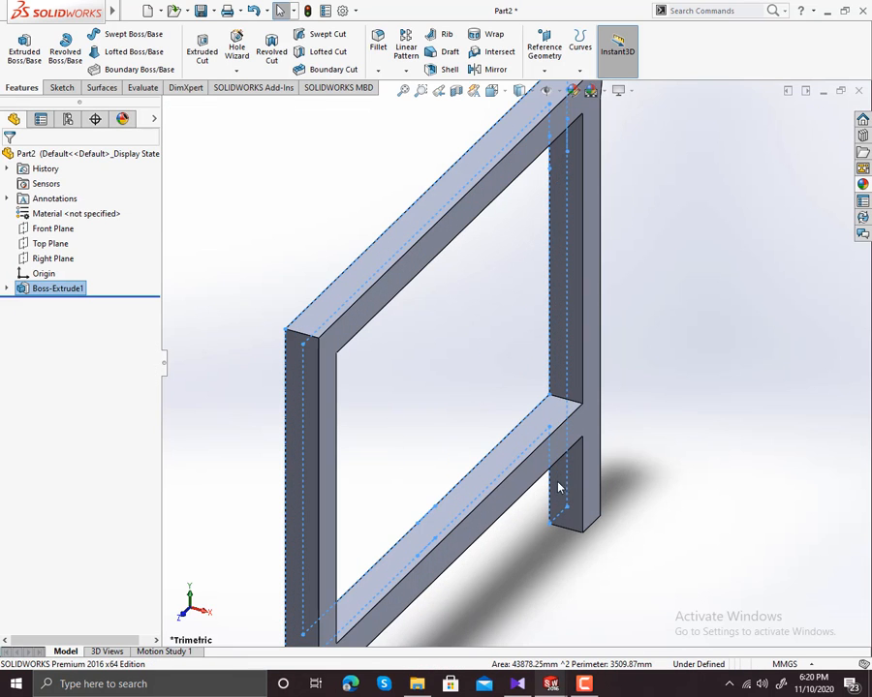
scroll(496, 521, down, 5)
right_click(494, 518)
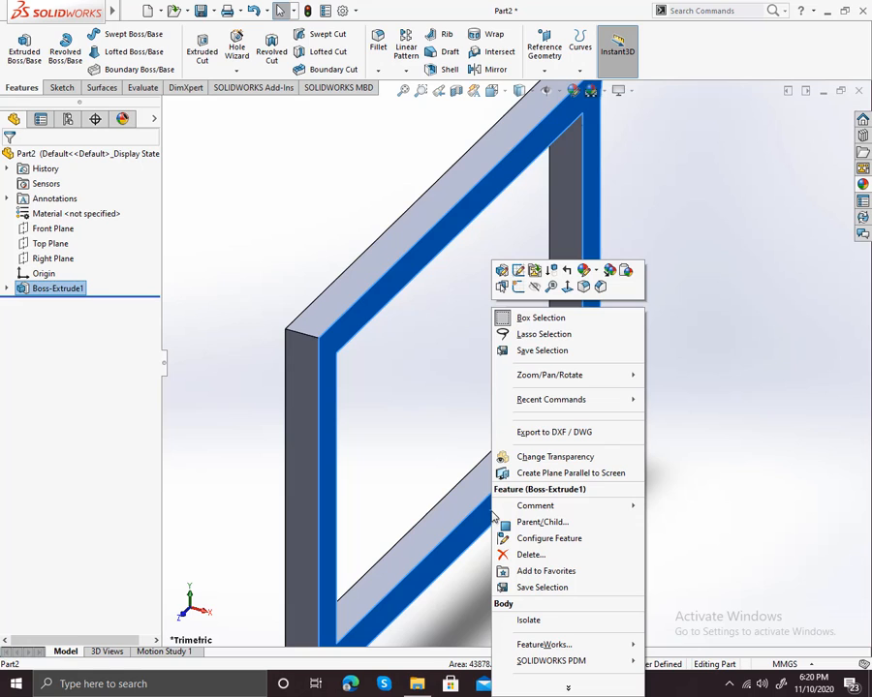
click(518, 286)
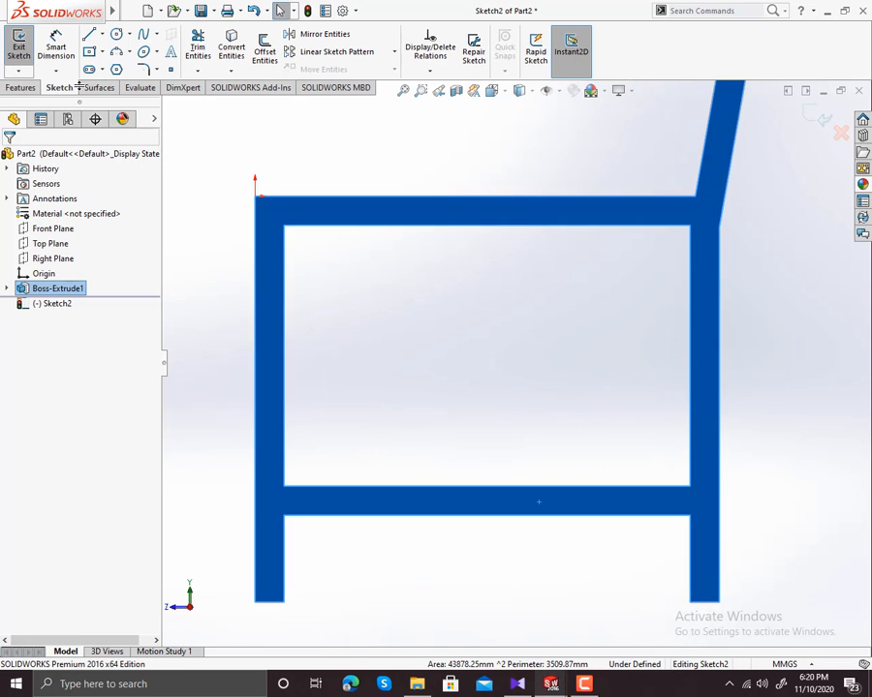
click(101, 34)
click(120, 66)
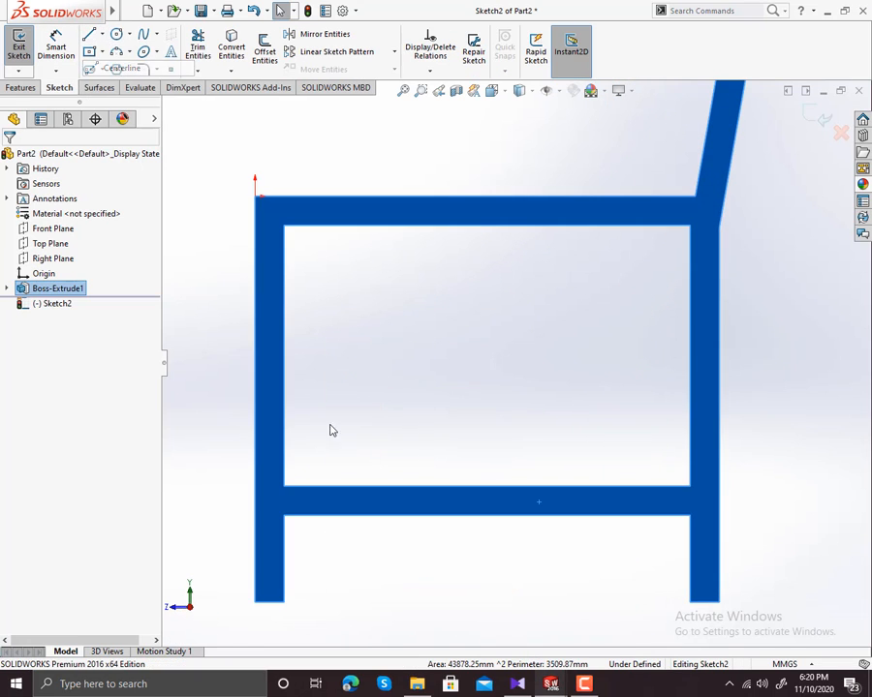
click(487, 515)
click(488, 486)
right_click(489, 486)
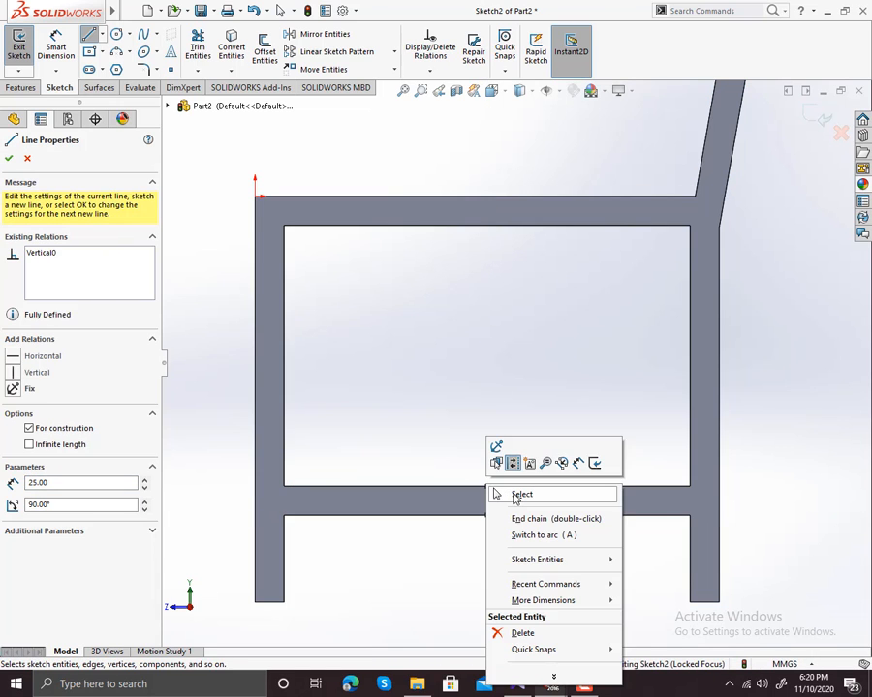
click(519, 495)
Draw a center rectangle about 36 mm wide at the centerline's midpoint, spanning the full height of the crossbar
click(93, 53)
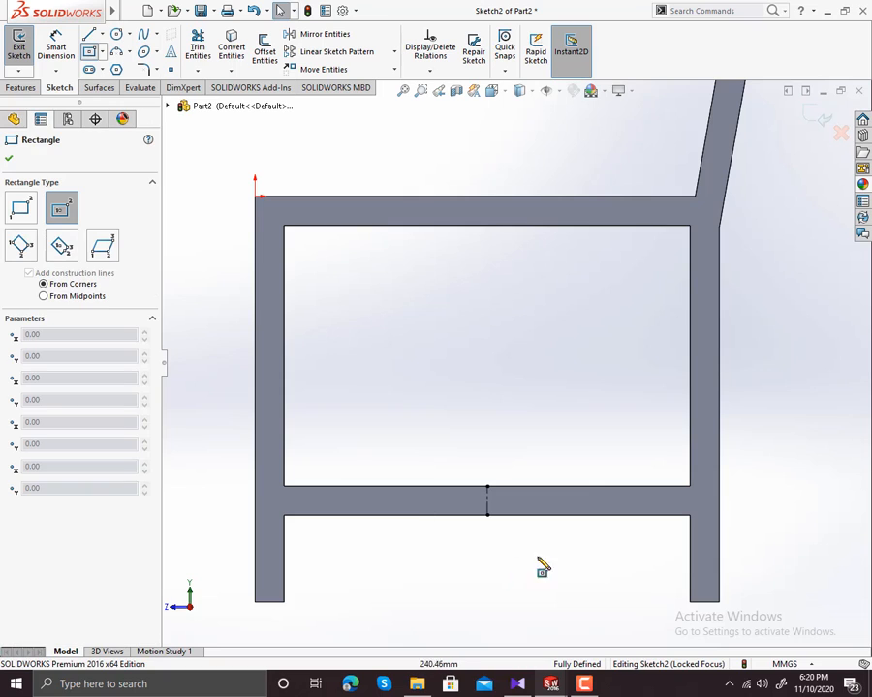
click(487, 501)
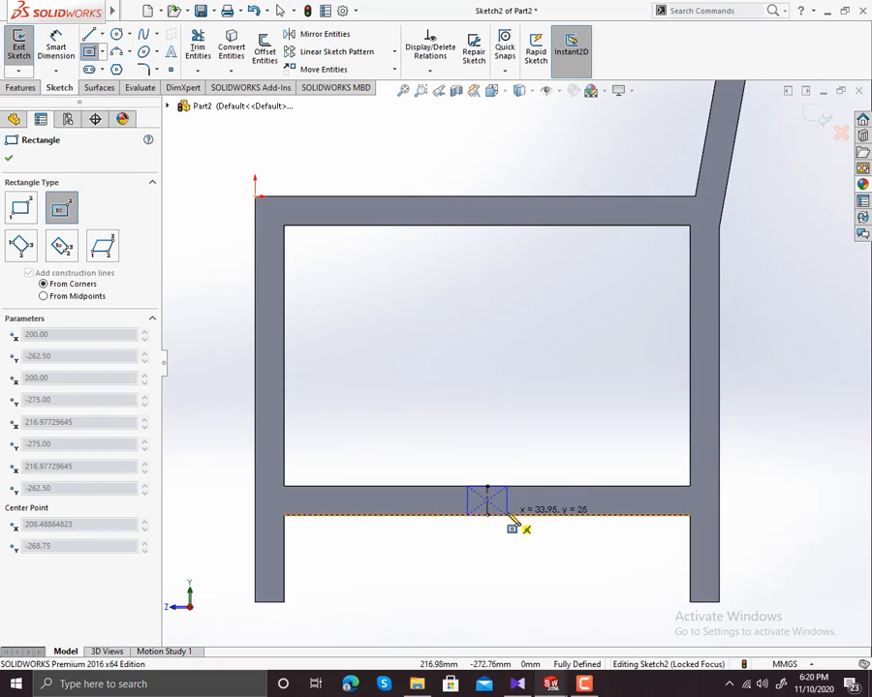
click(509, 515)
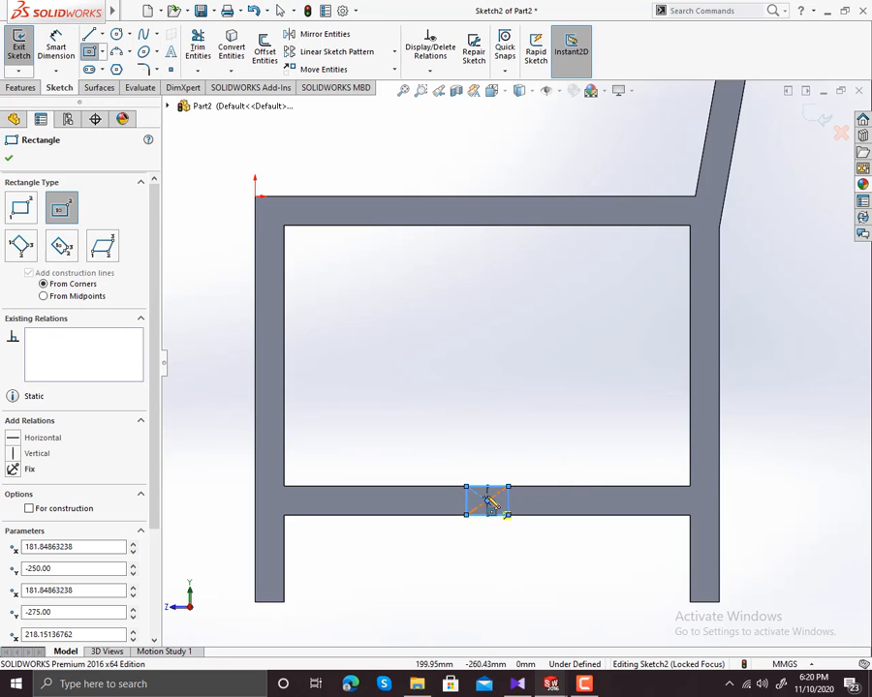
scroll(494, 523, down, 3)
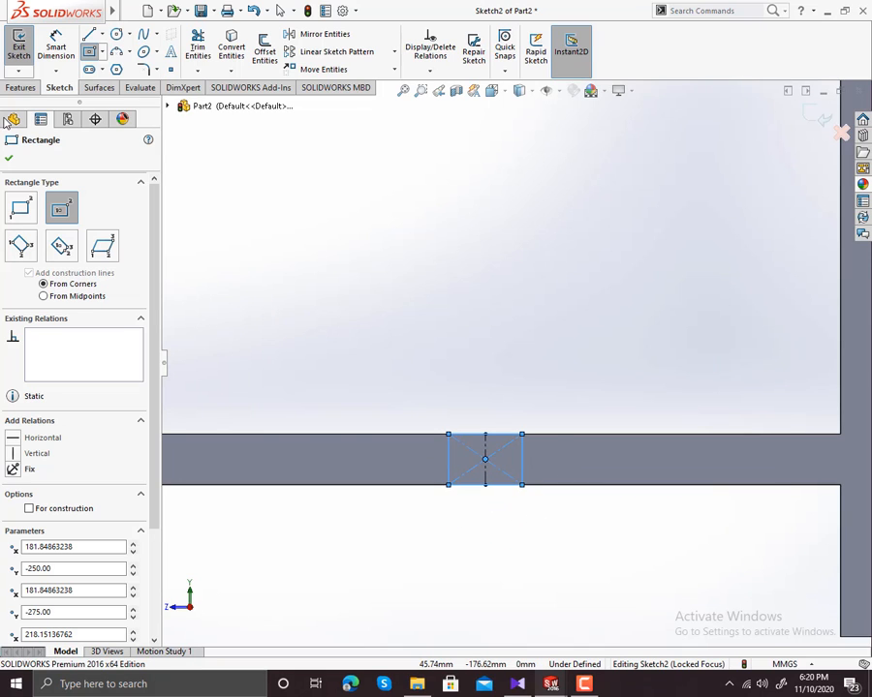
Dimension the width of the center rectangle on the crossbar at 25 mm
click(25, 90)
click(56, 88)
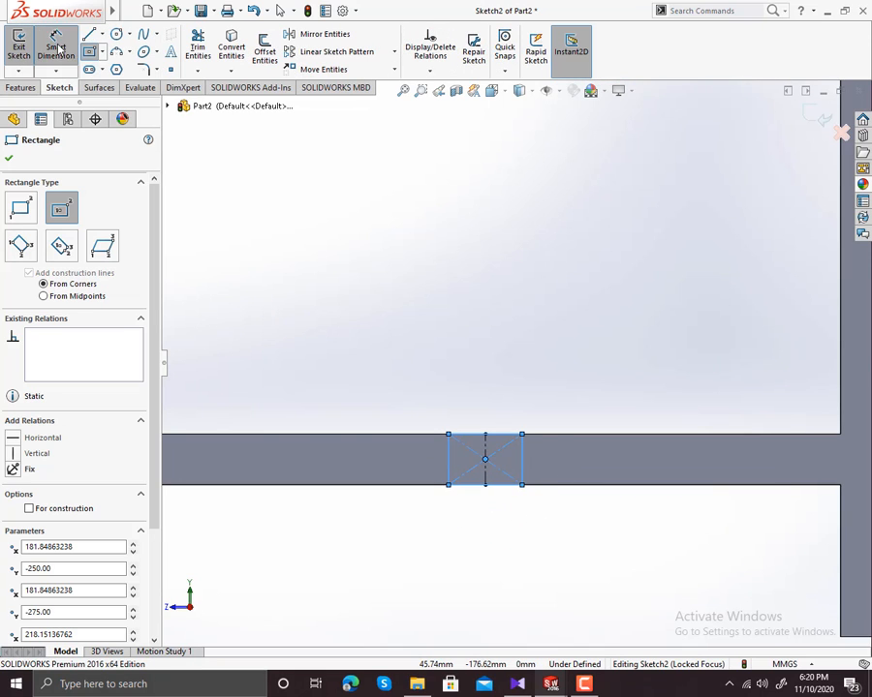
click(57, 48)
click(448, 460)
click(522, 459)
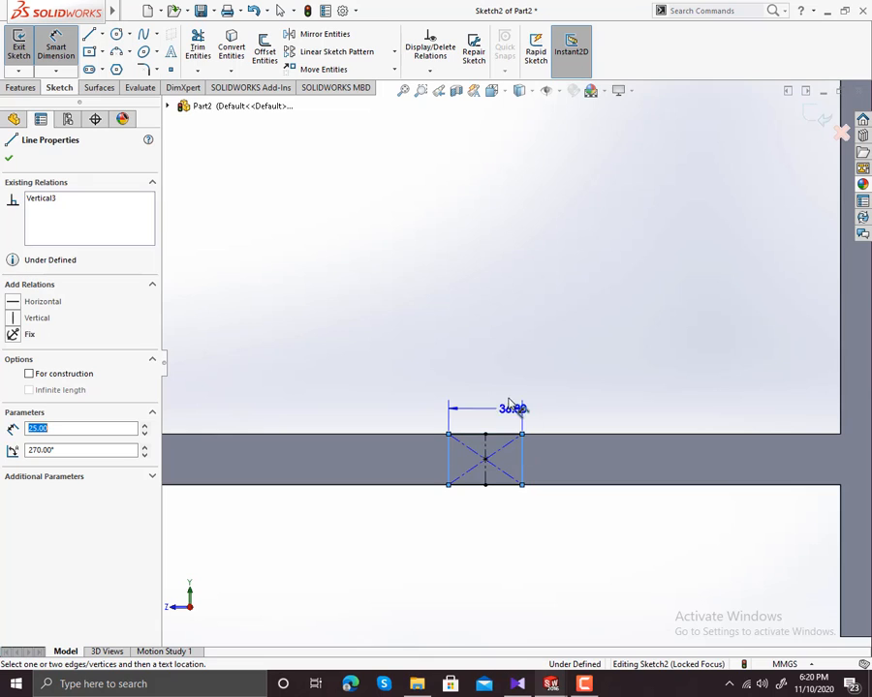
click(508, 403)
text(25)
key(Return)
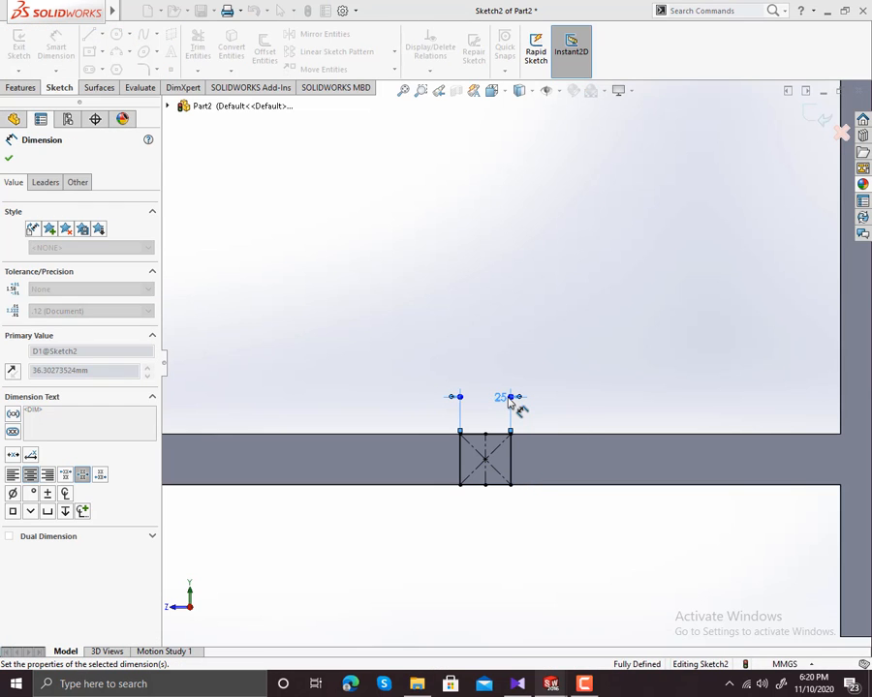
click(11, 155)
key(Escape)
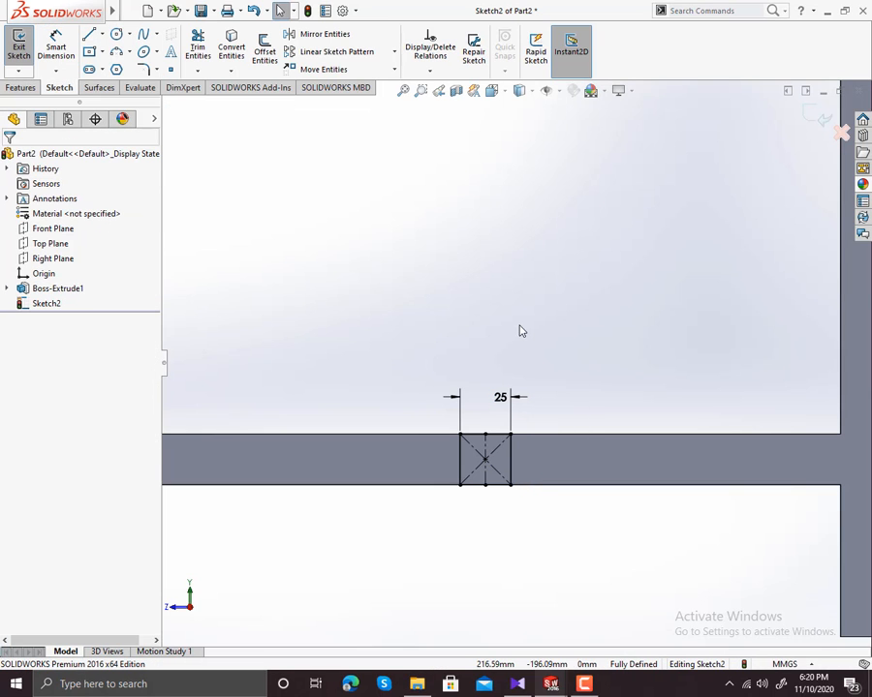
Draw a corner rectangle about 24 mm high across the full width of the rear leg, just below the seat rail
scroll(517, 327, up, 3)
scroll(680, 244, down, 1)
scroll(679, 244, down, 2)
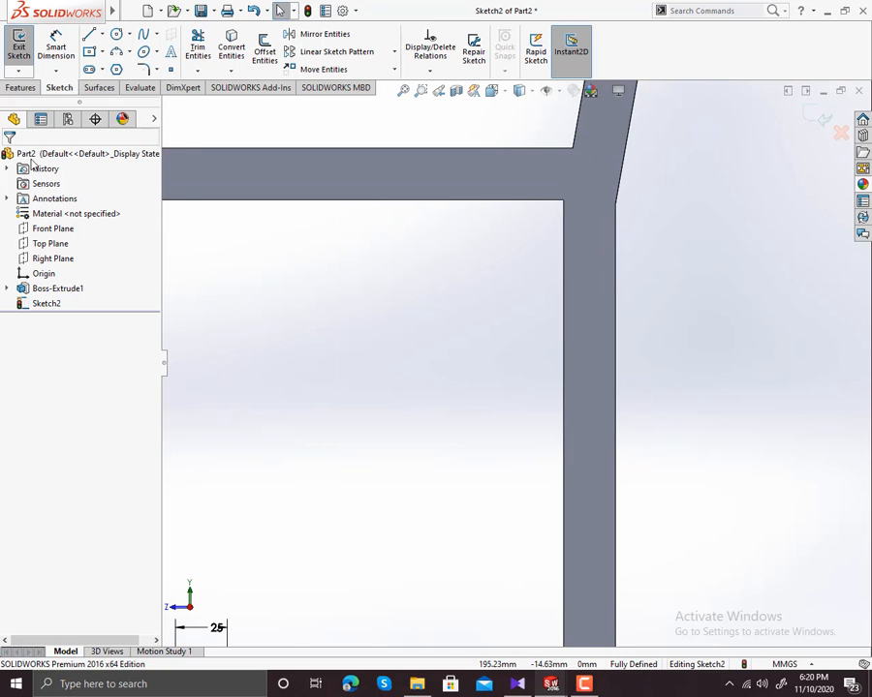
click(101, 51)
click(117, 70)
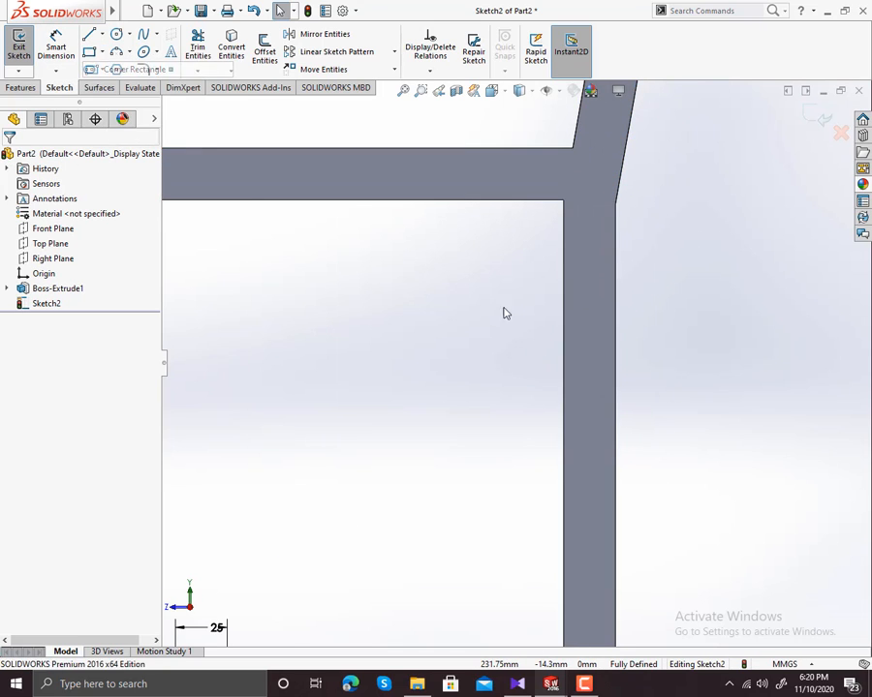
click(563, 280)
click(616, 334)
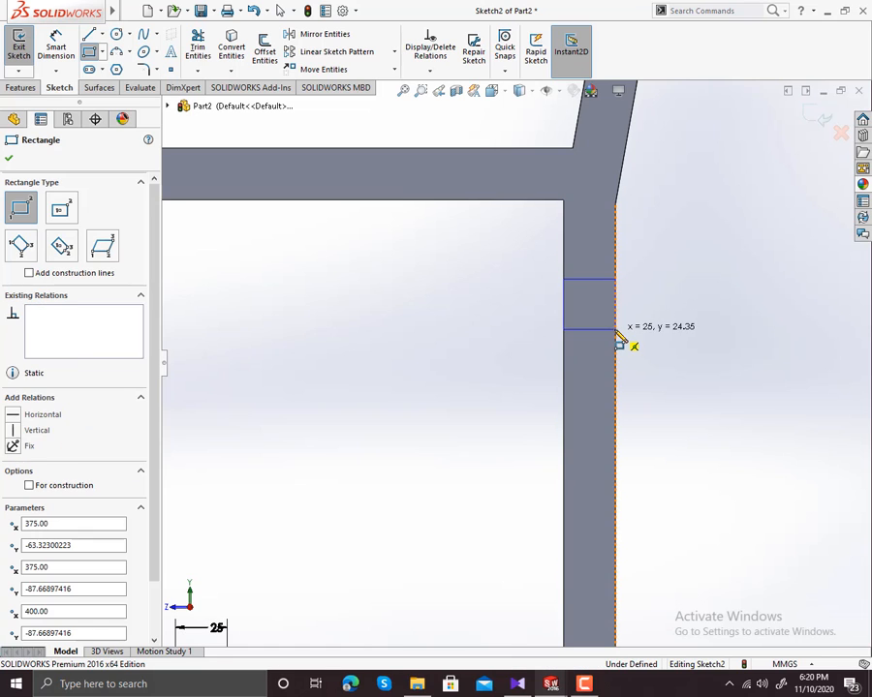
right_click(619, 337)
click(639, 341)
Dimension the gap between the seat rail's lower edge and the top of the rear-leg rectangle at 25 mm
click(55, 46)
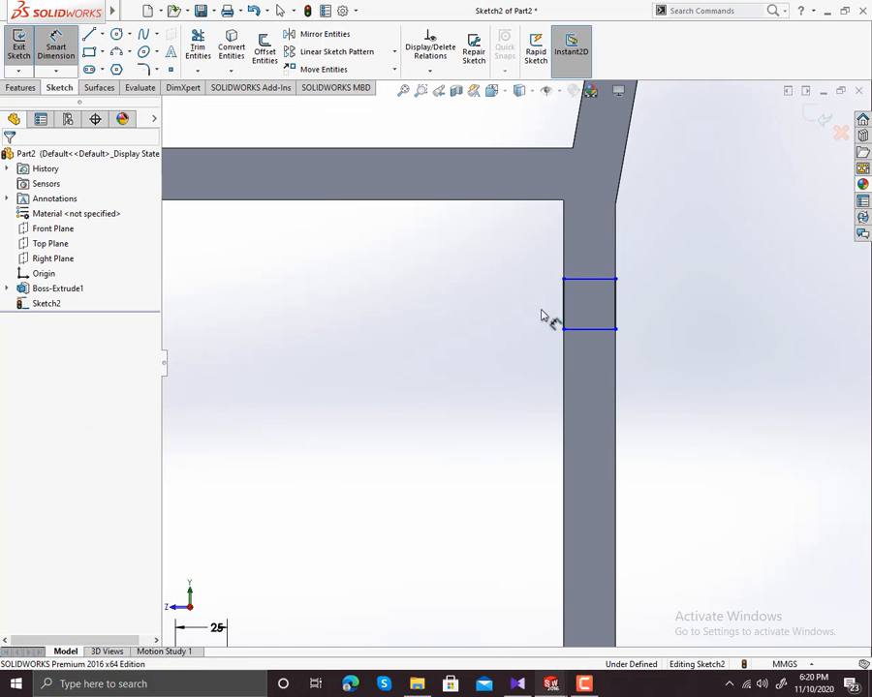
click(580, 281)
click(525, 200)
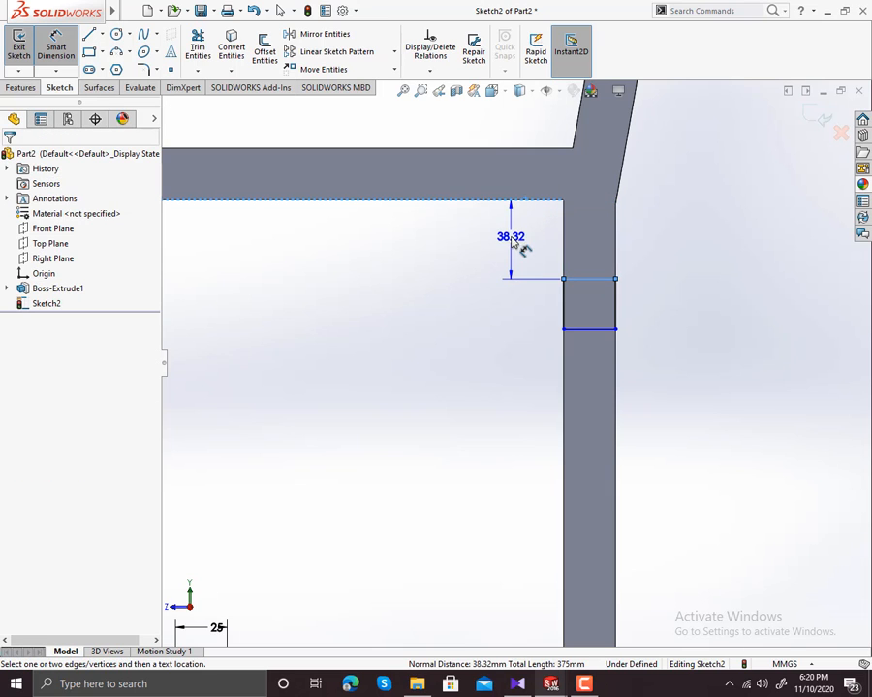
click(512, 243)
text(25)
key(Return)
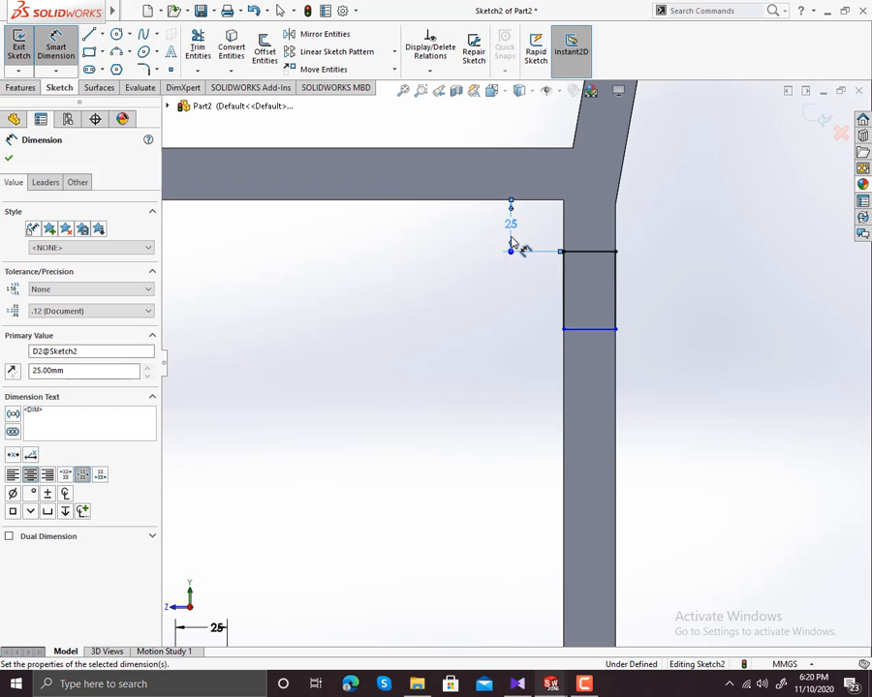
Dimension the height of the rear-leg rectangle at 25 mm
click(618, 295)
click(688, 298)
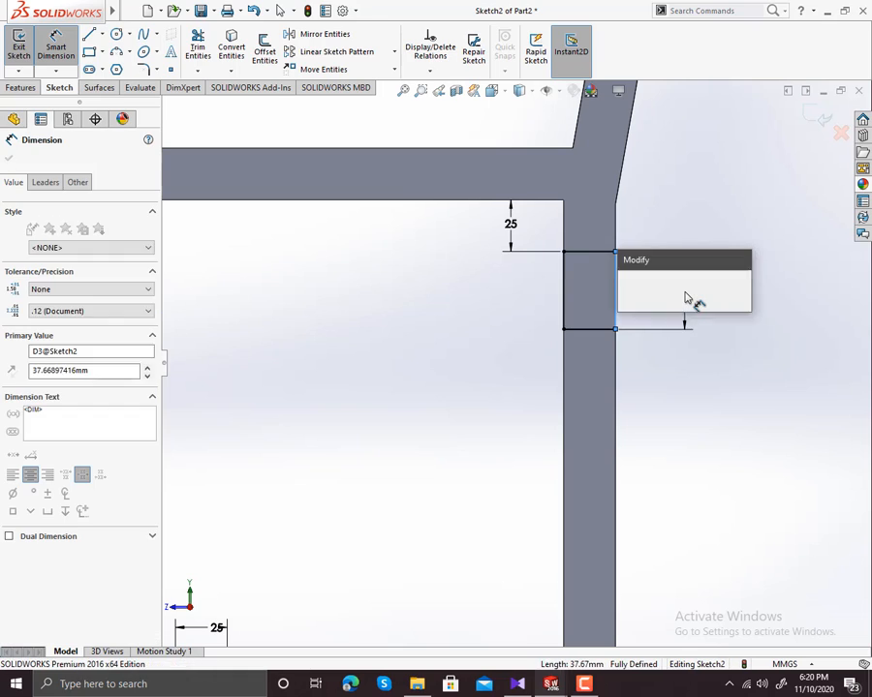
text(25)
key(Return)
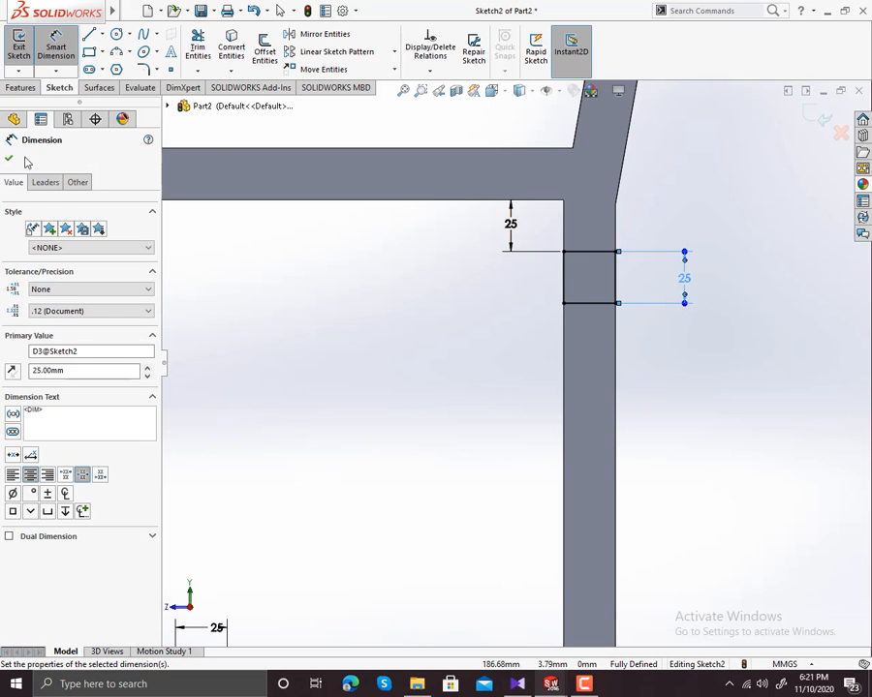
click(11, 118)
Extrude the two square profiles 1500 mm outward from the side frame, merged with the body, to form the long rails
click(19, 88)
click(24, 47)
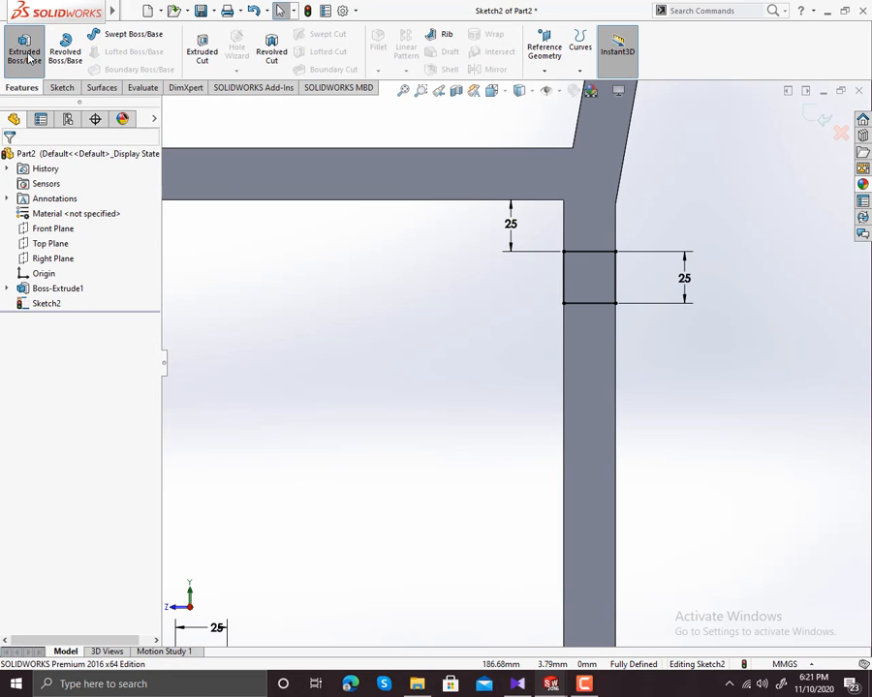
scroll(523, 459, up, 7)
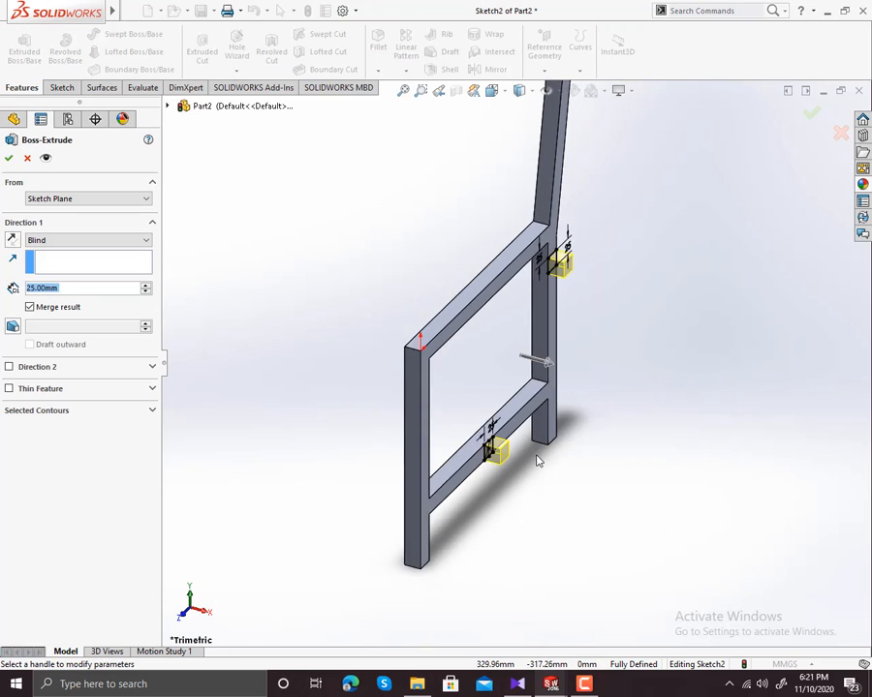
scroll(710, 446, down, 1)
scroll(709, 446, down, 1)
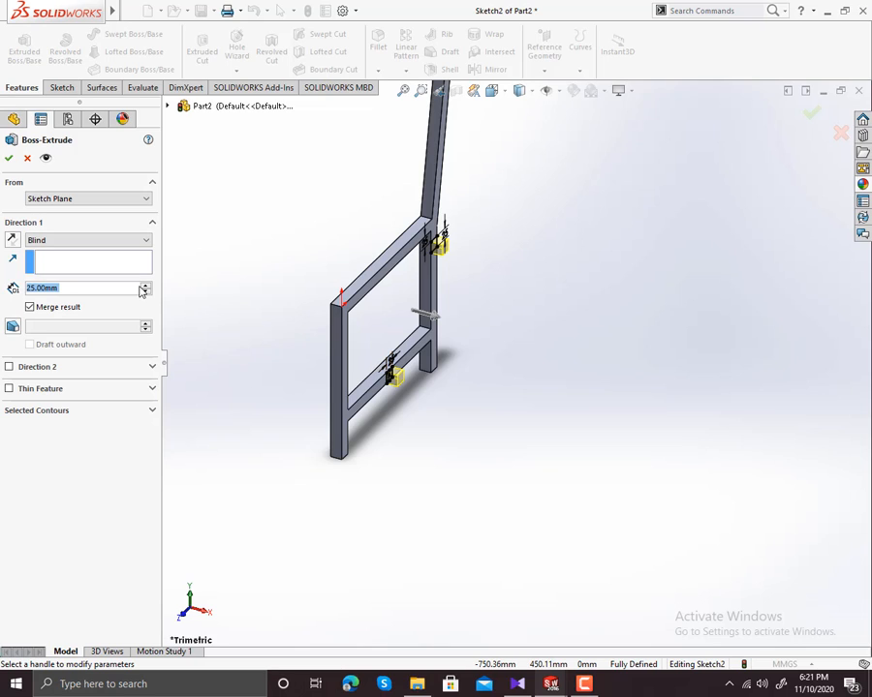
text(1500)
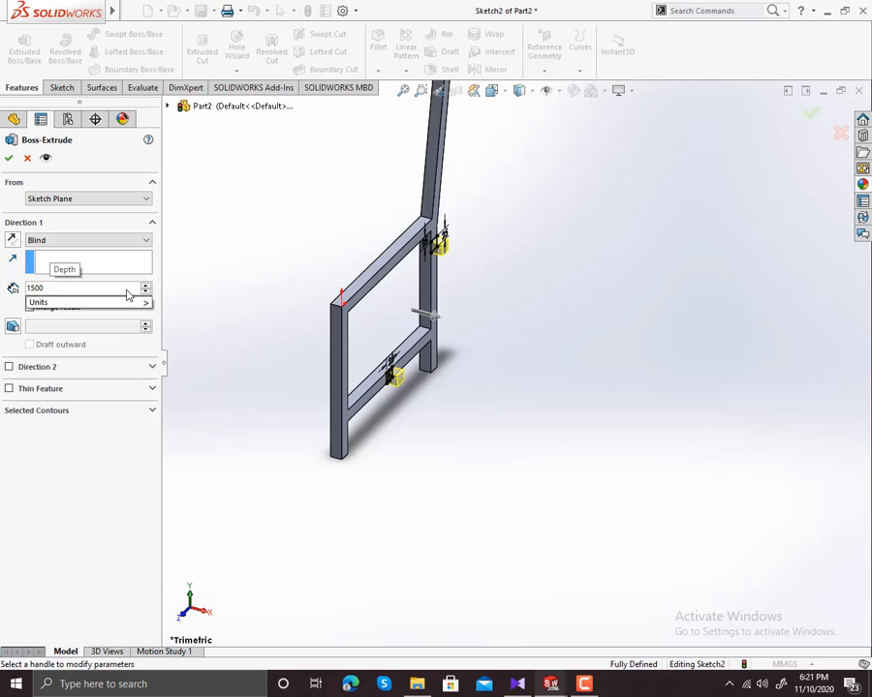
key(Return)
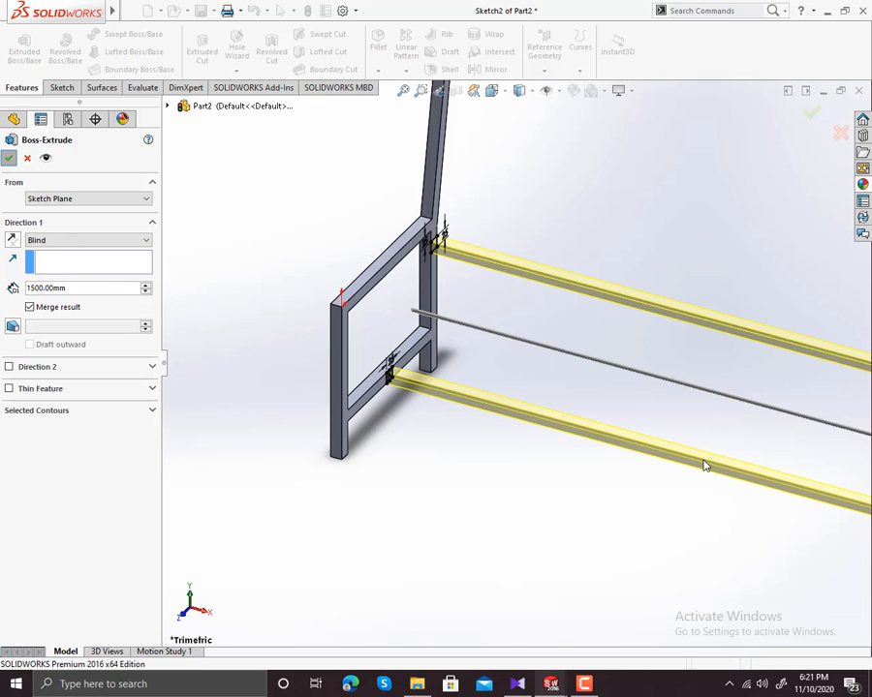
key(Return)
scroll(682, 405, up, 2)
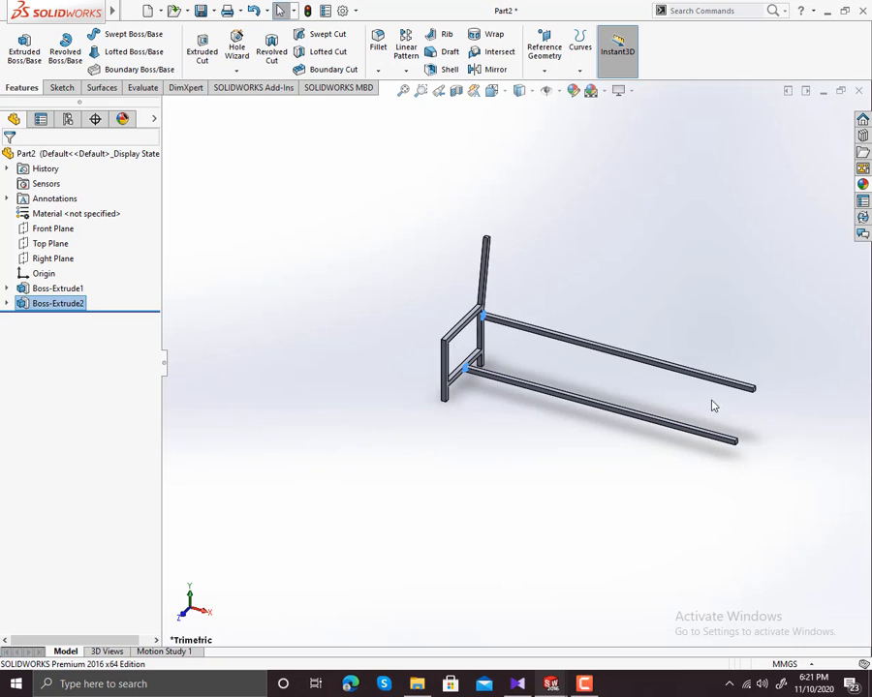
Create a reference plane offset 750 mm from the side frame's inner face, toward the middle of the rails
scroll(714, 405, down, 3)
scroll(256, 268, down, 3)
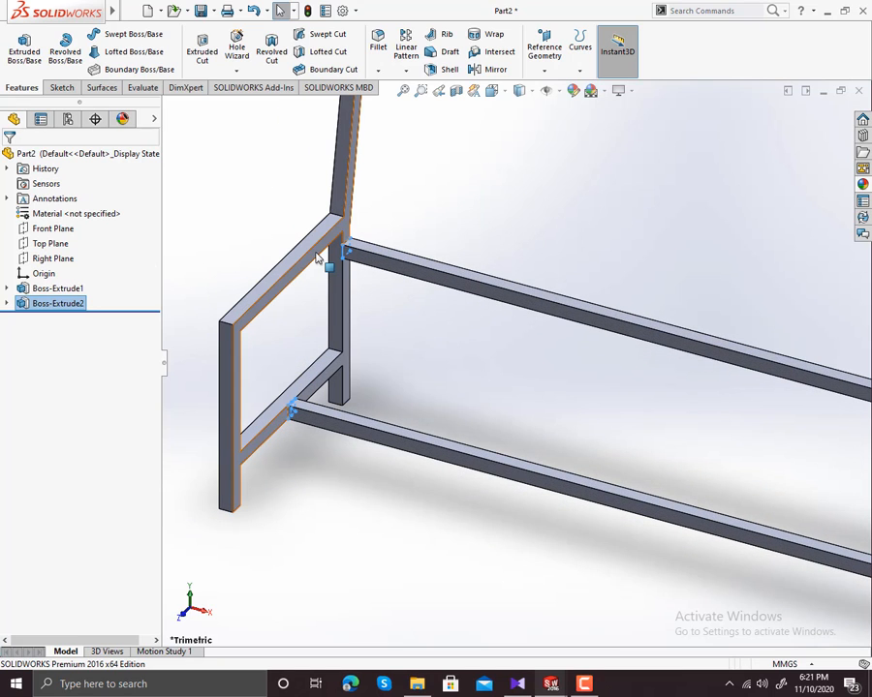
click(320, 253)
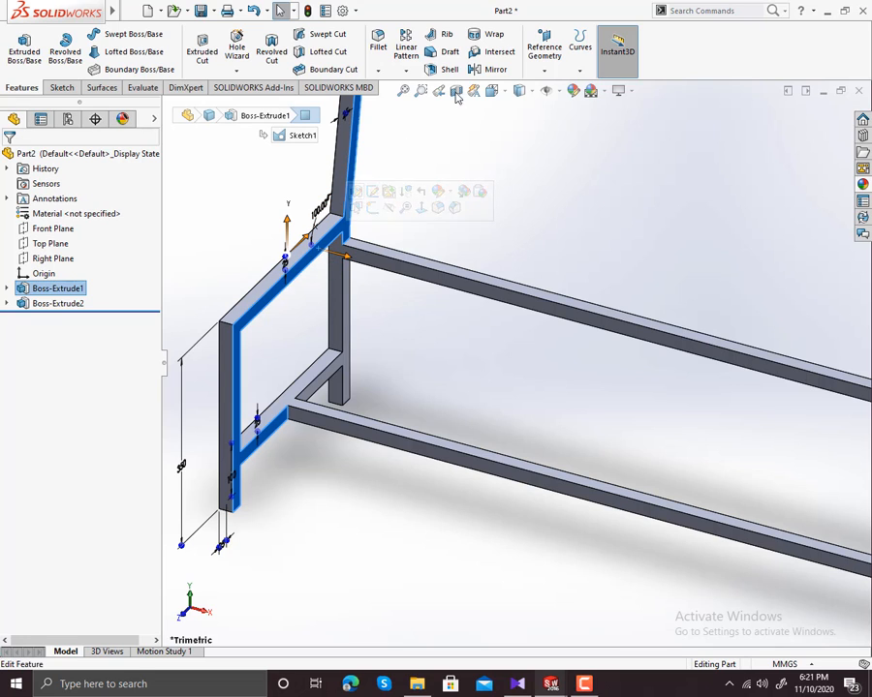
click(544, 53)
click(555, 89)
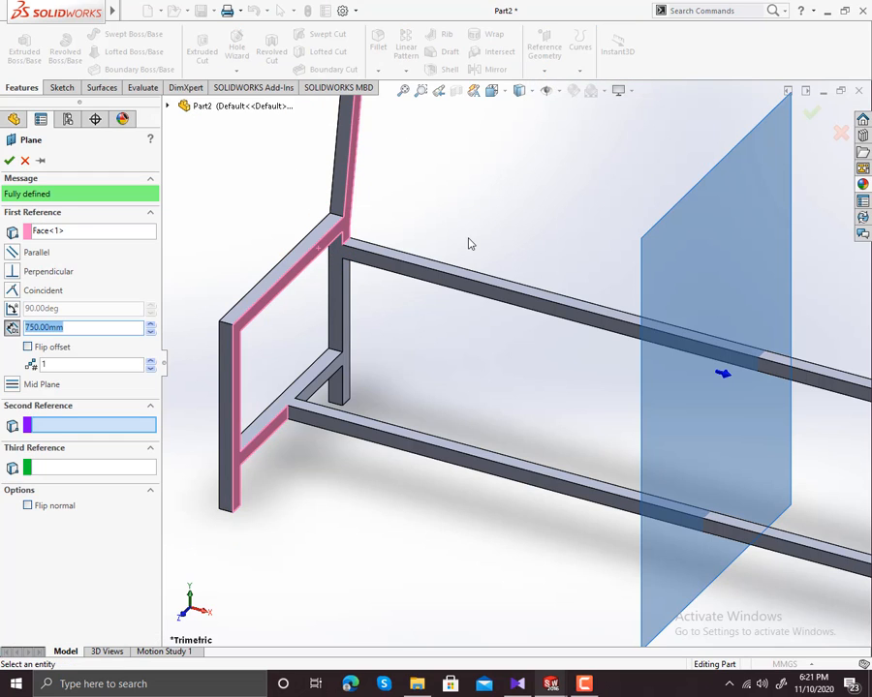
drag(67, 329, 53, 328)
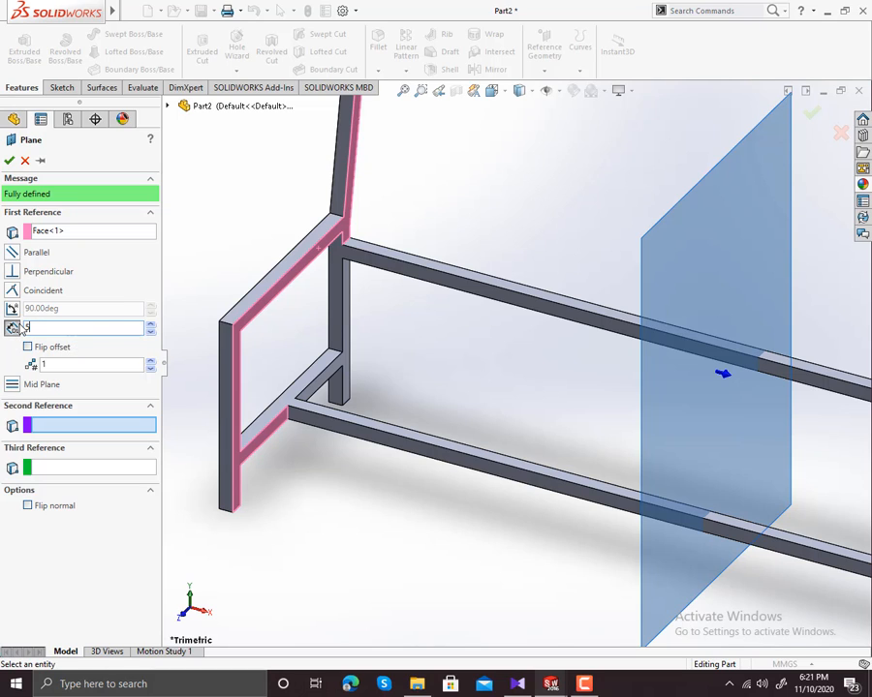
text(50)
key(Return)
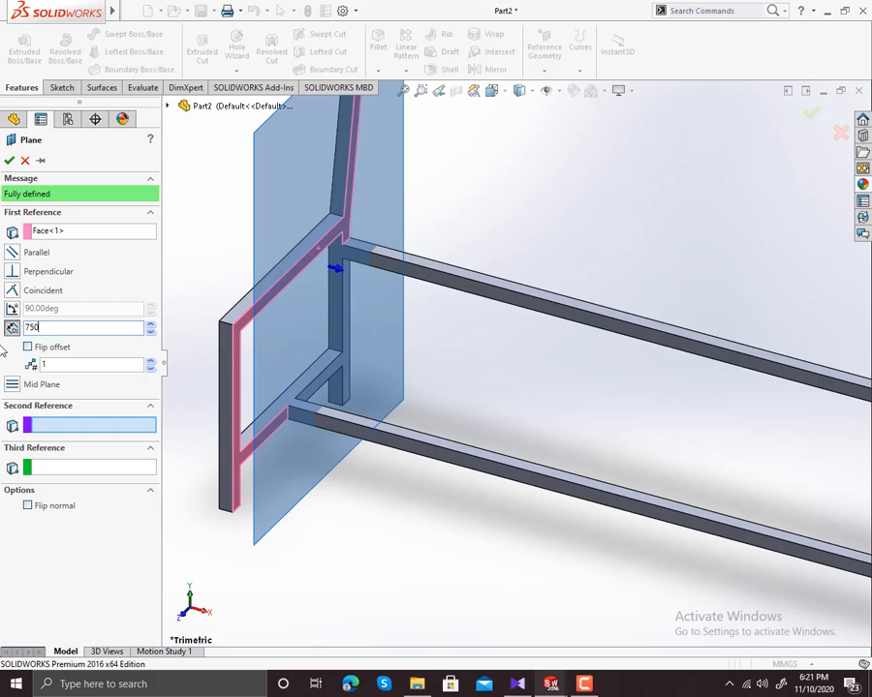
key(Return)
scroll(498, 359, up, 3)
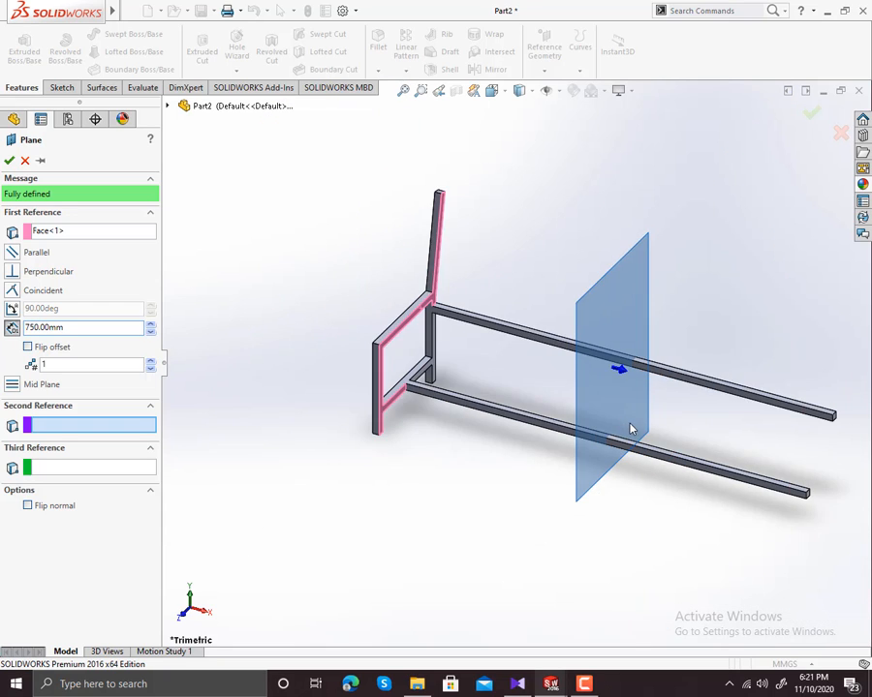
scroll(630, 426, down, 2)
scroll(481, 321, up, 2)
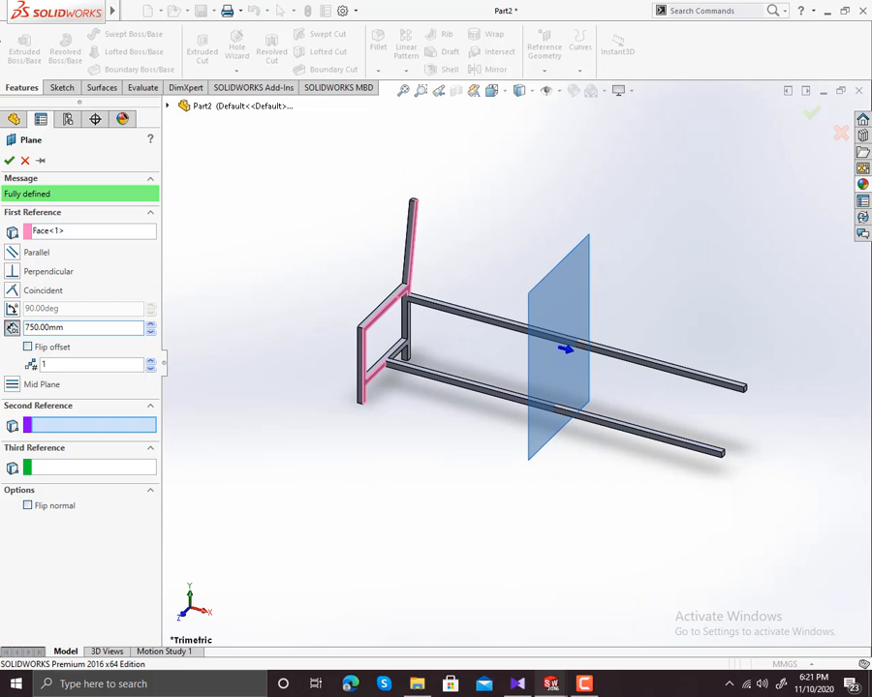
click(9, 161)
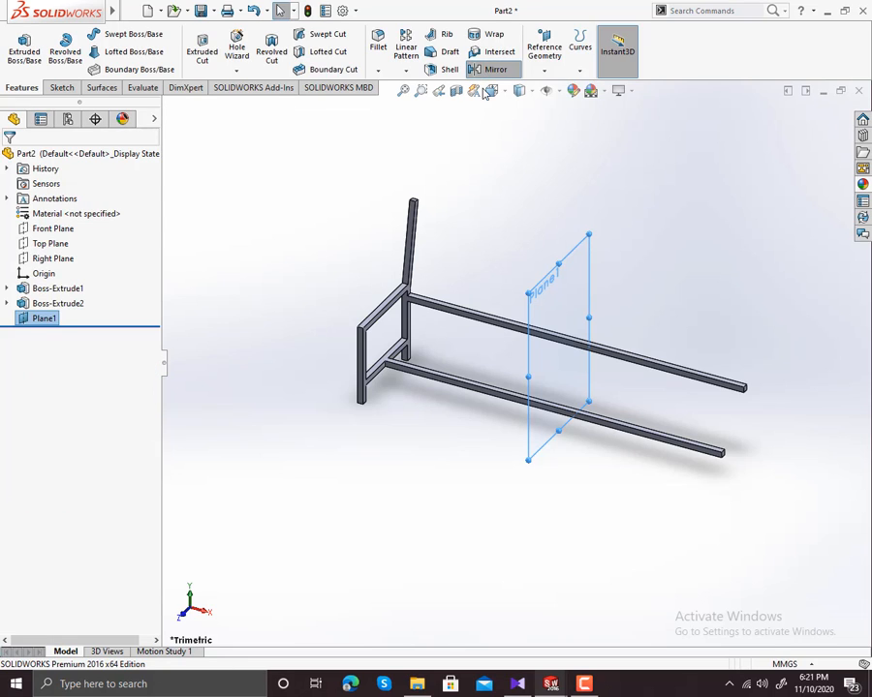
Mirror the whole frame body about the offset plane with merged solids to form the opposite side frame
click(495, 68)
scroll(416, 305, down, 2)
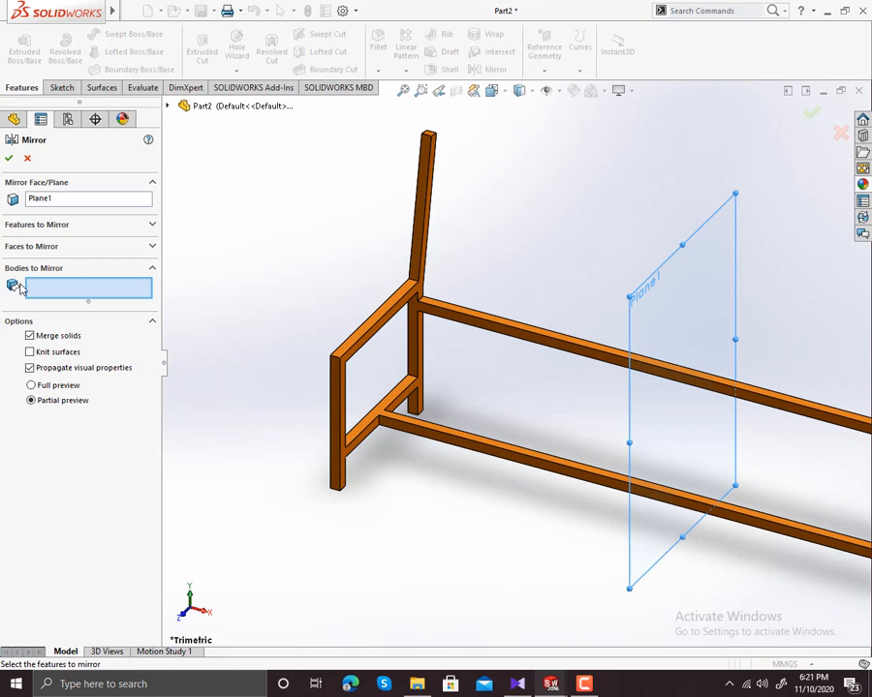
click(135, 270)
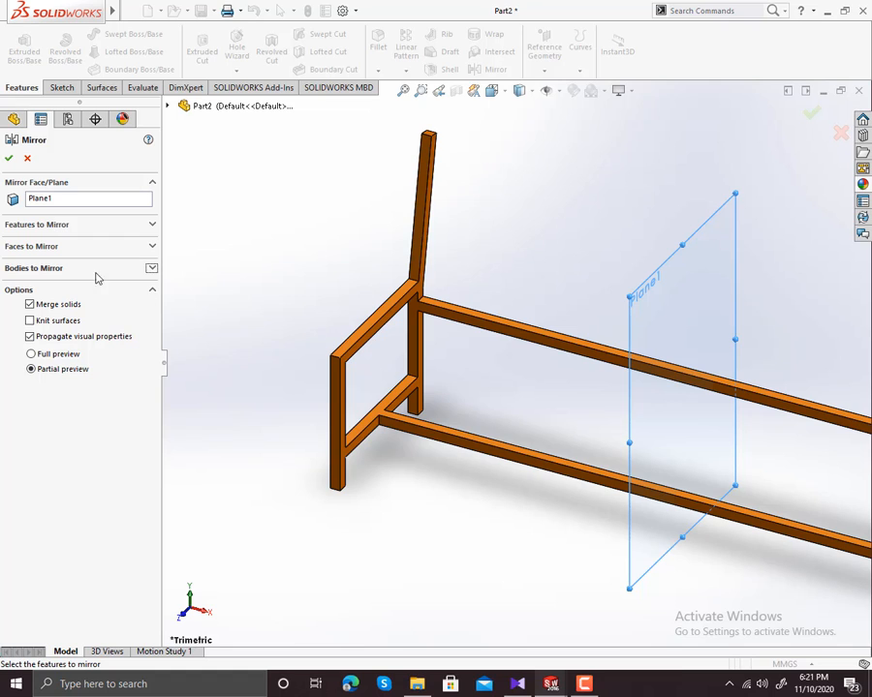
click(47, 270)
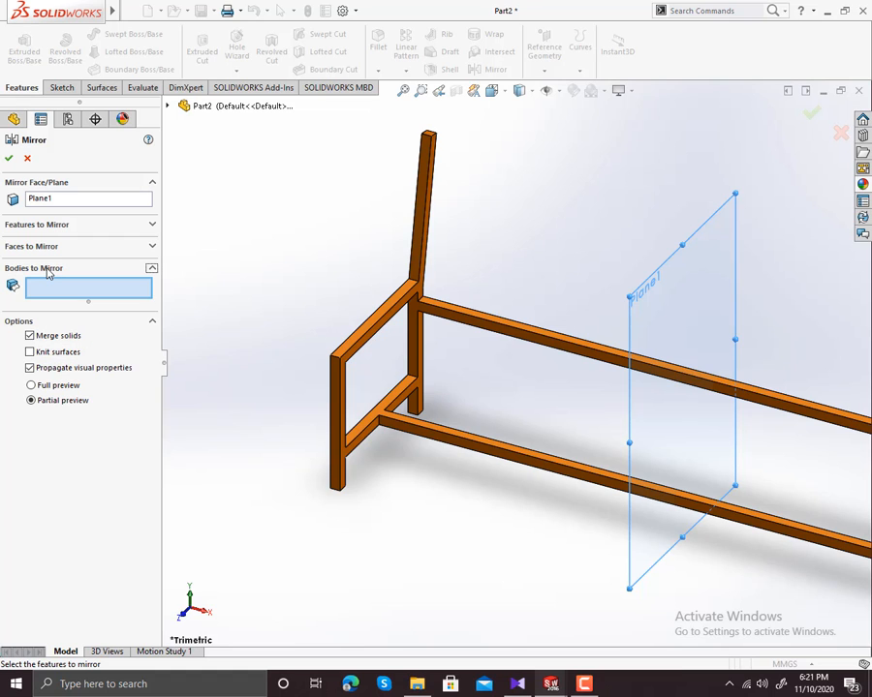
click(389, 319)
scroll(457, 352, up, 4)
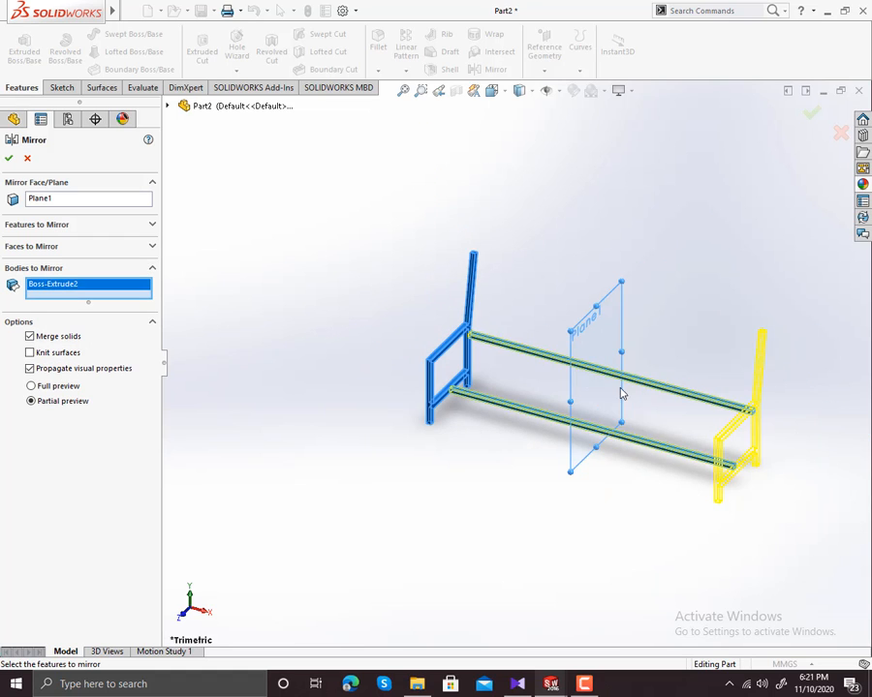
scroll(707, 409, down, 4)
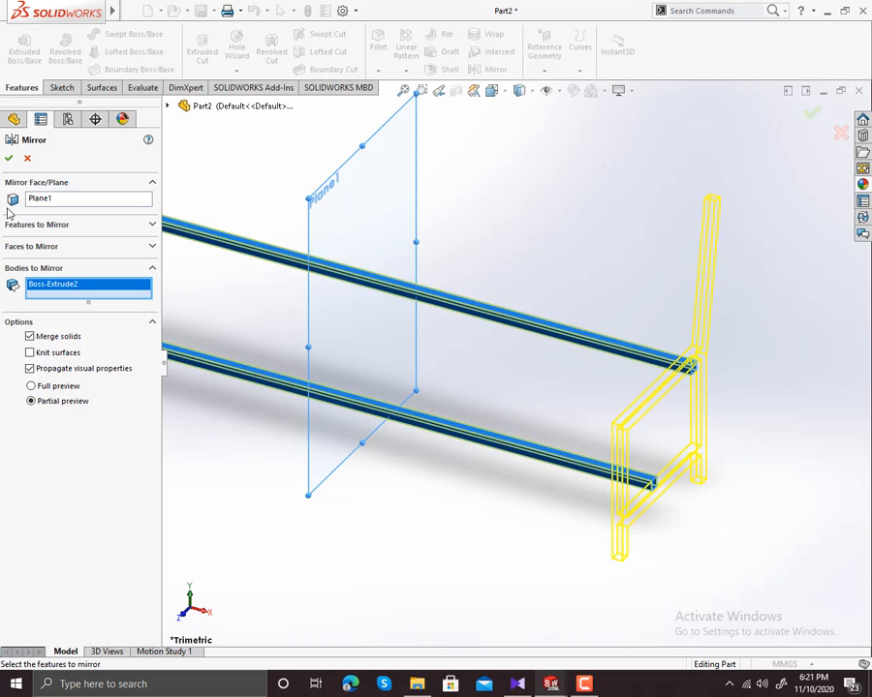
click(6, 159)
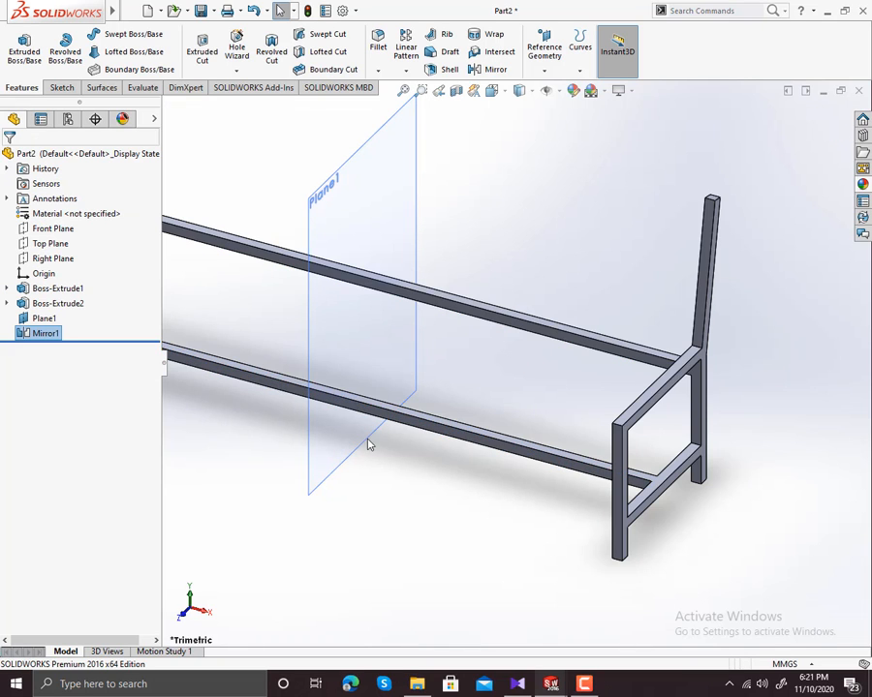
scroll(371, 364, up, 4)
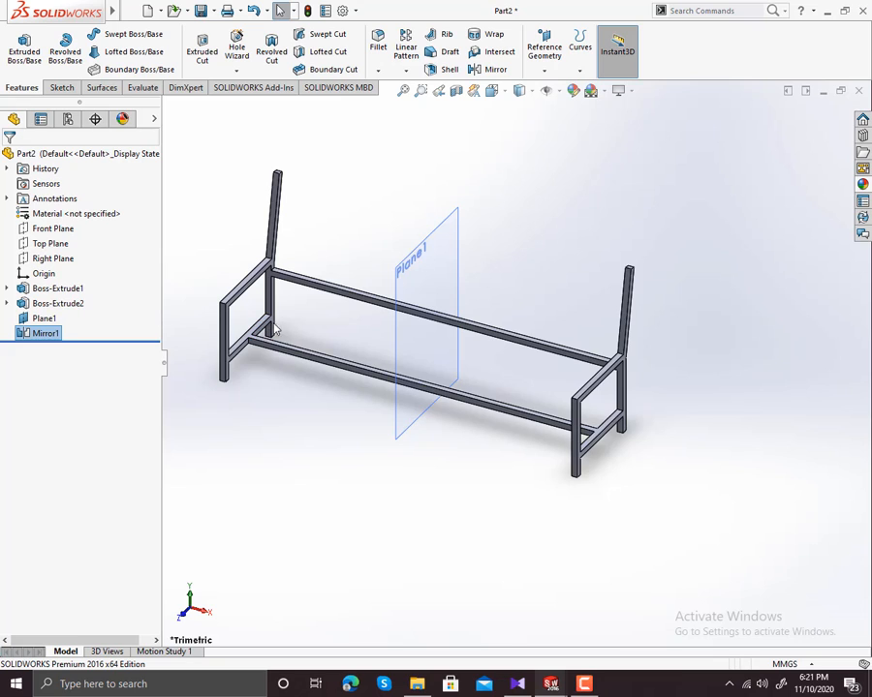
Sketch on the backrest post's front face a corner rectangle about 1598 mm by 123 mm spanning past both posts
scroll(388, 281, down, 3)
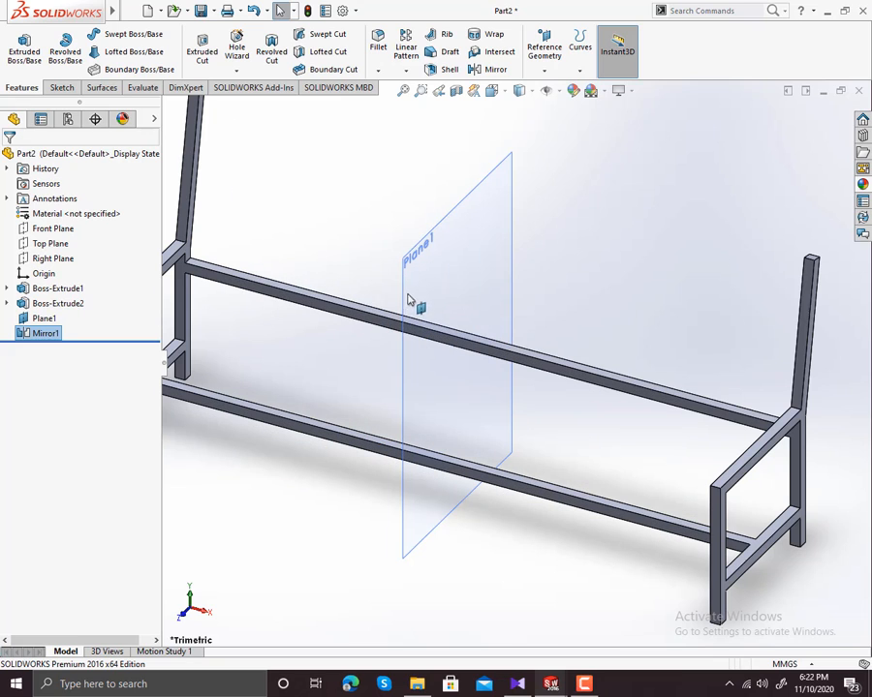
right_click(191, 184)
click(207, 158)
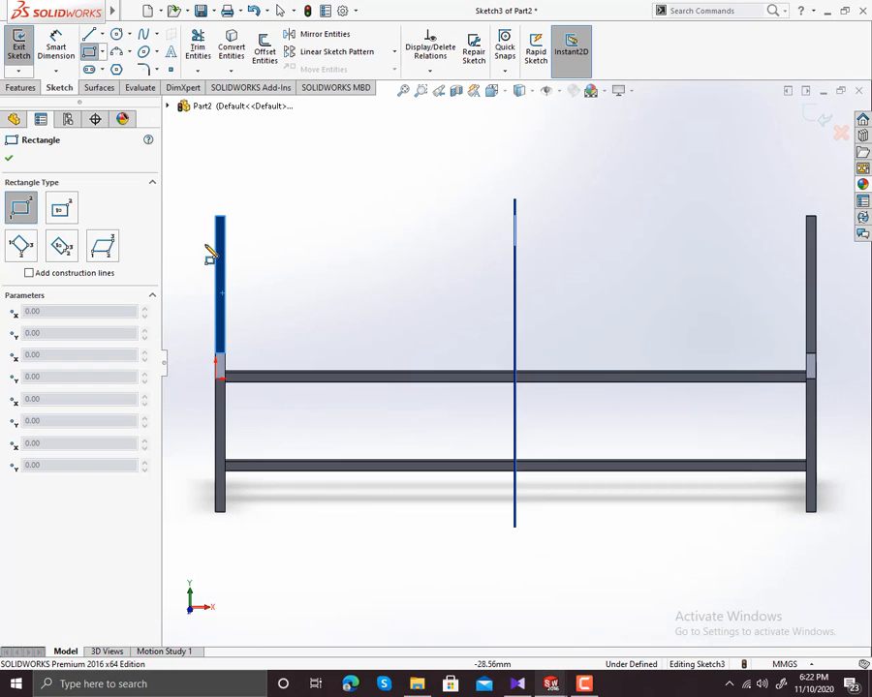
click(206, 233)
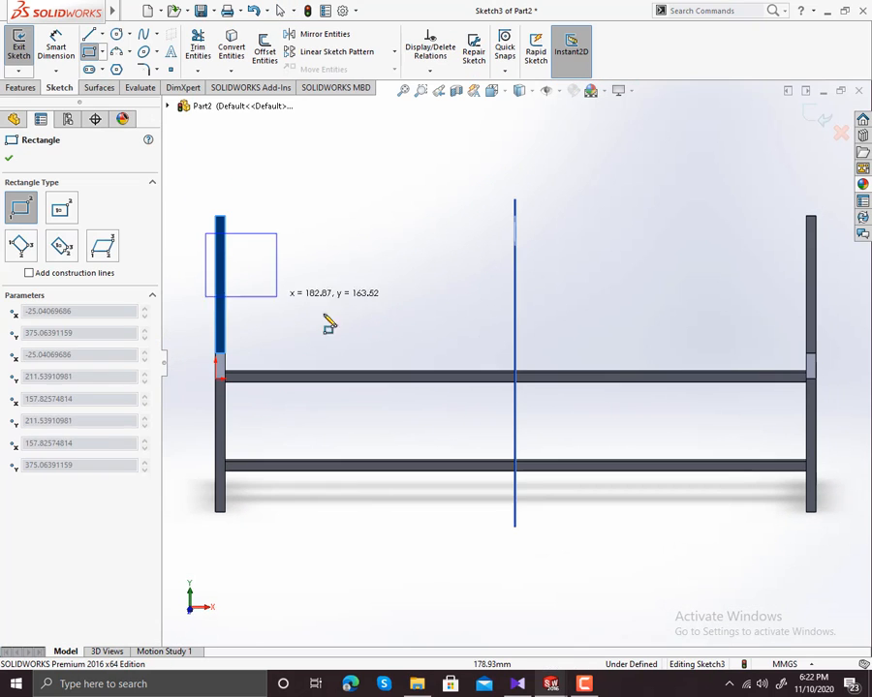
click(826, 281)
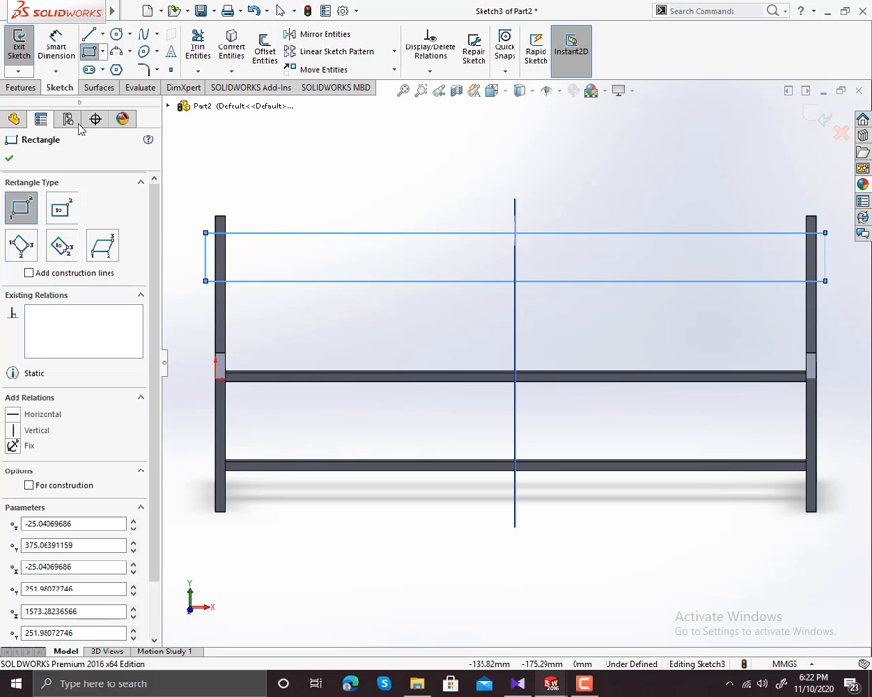
Dimension the rectangle's overhang beyond the outer edge of the original frame's backrest post at 20 mm
click(55, 47)
scroll(274, 242, down, 10)
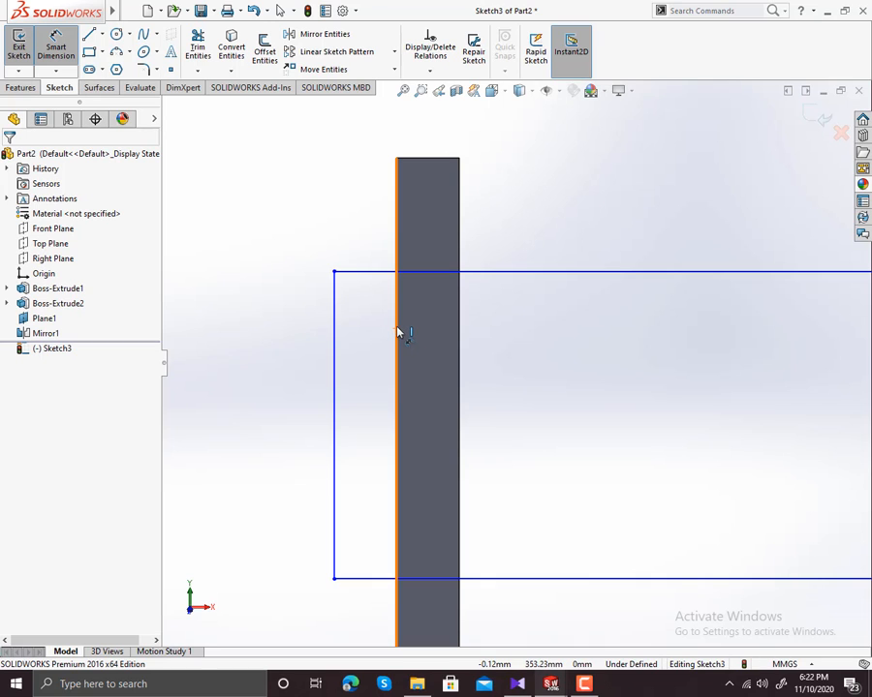
click(397, 333)
click(334, 340)
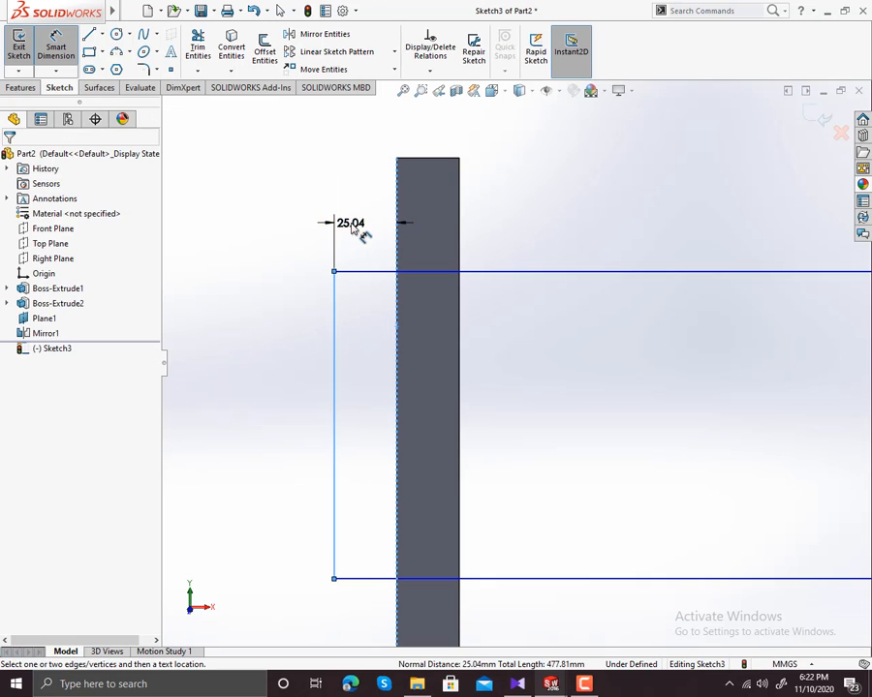
click(352, 229)
text(20)
key(Return)
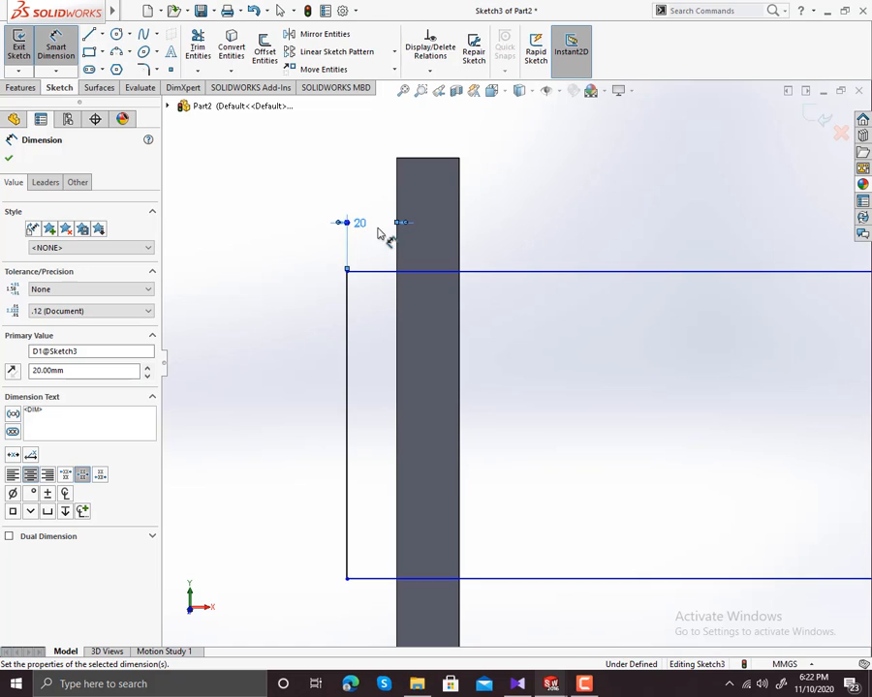
Dimension the gap between the backrest post's top edge and the rectangle's upper edge at 20 mm
click(422, 161)
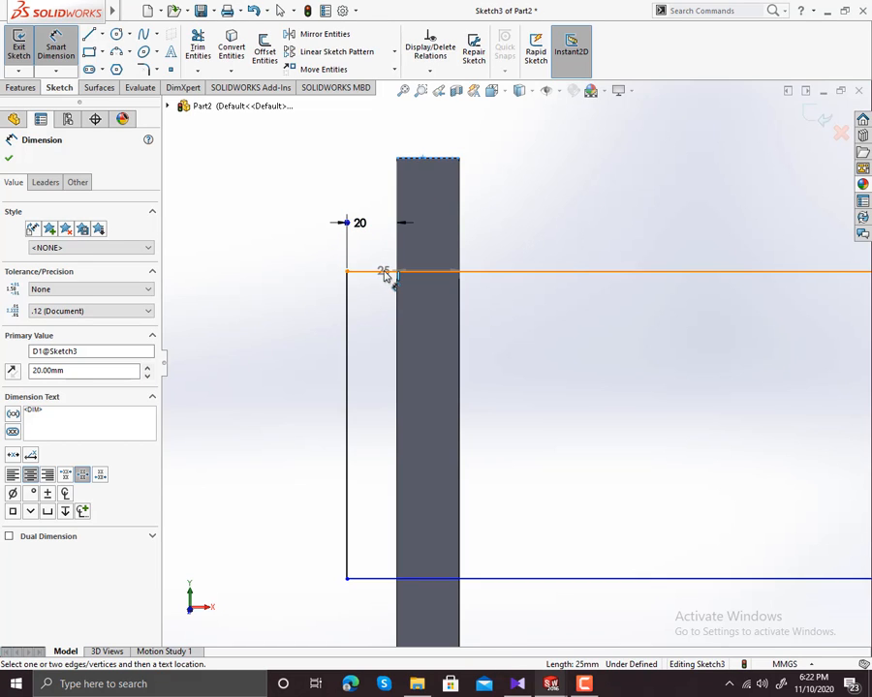
click(385, 272)
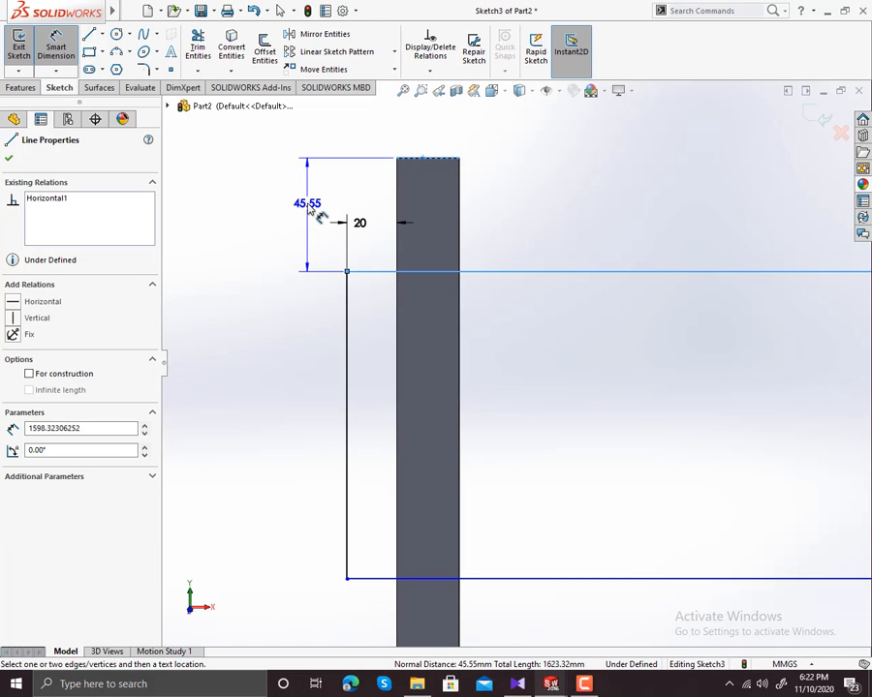
click(310, 211)
text(20)
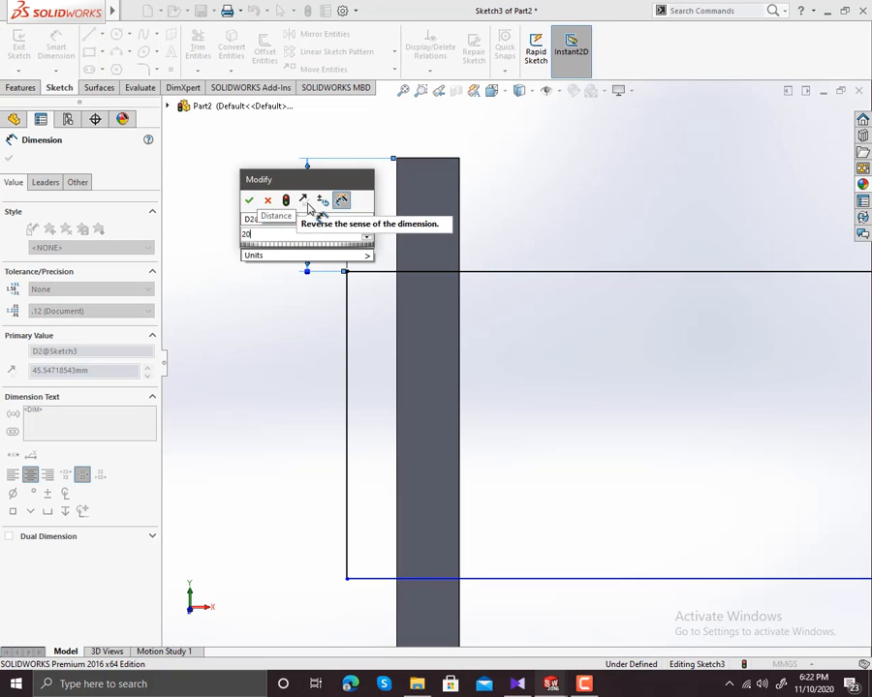
key(Return)
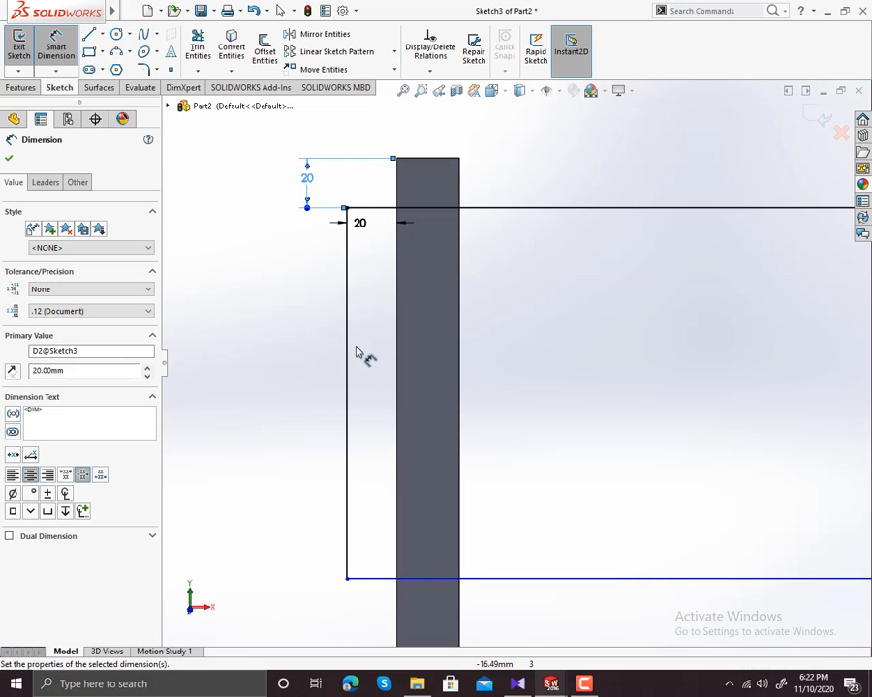
Dimension the height of the backrest rectangle at 165 mm
click(347, 354)
click(260, 357)
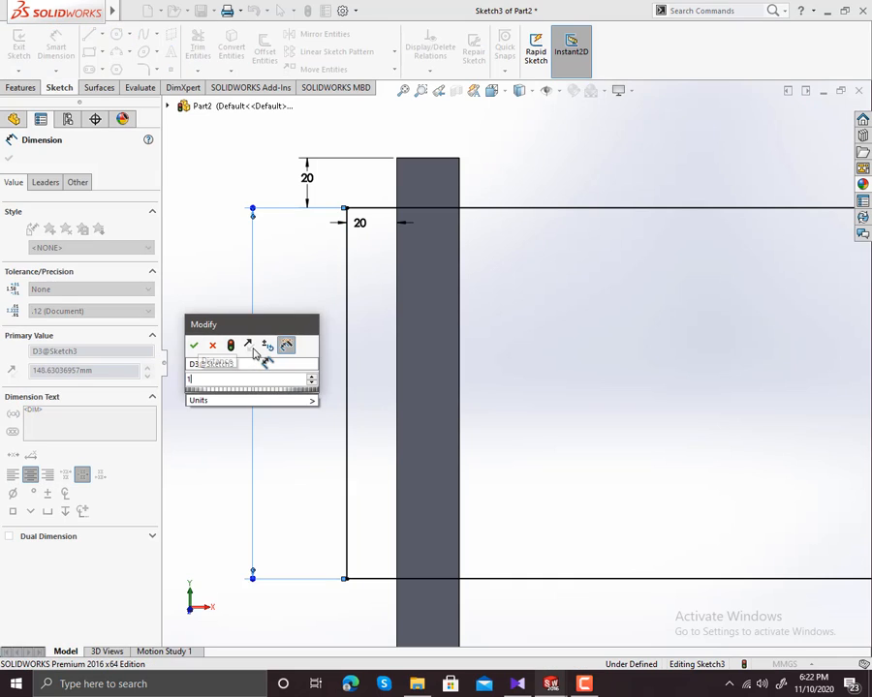
text(16)
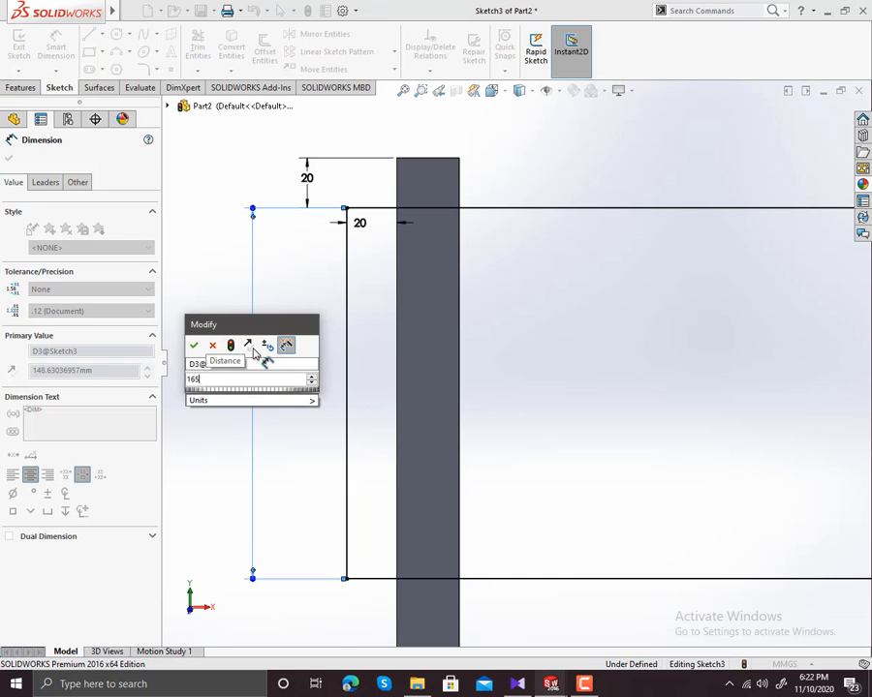
text(5)
key(Return)
Dimension the rectangle's overhang beyond the outer edge of the mirrored backrest post at 20 mm
key(z)
key(z)
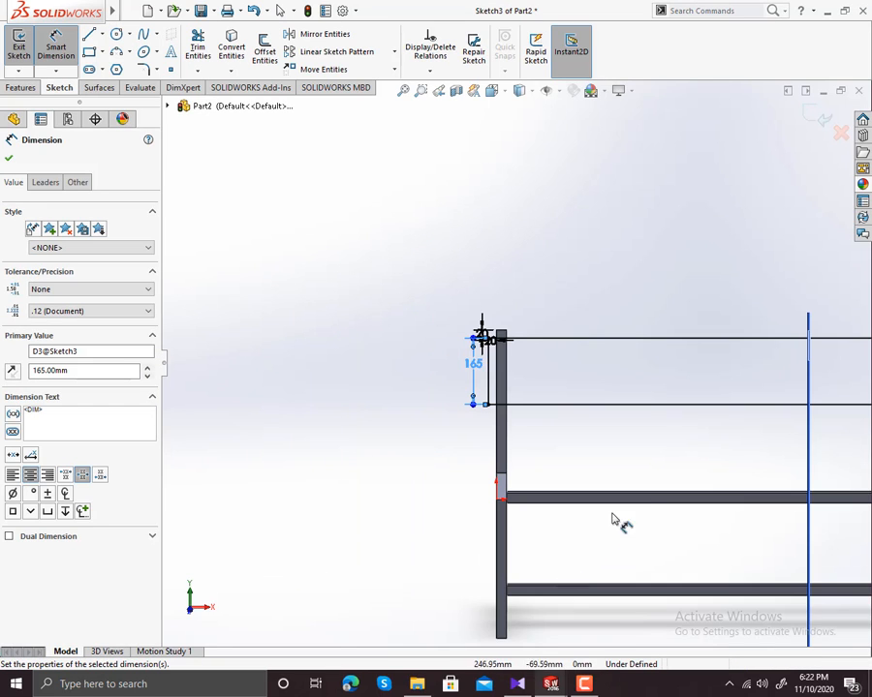
scroll(783, 368, up, 2)
scroll(767, 365, down, 6)
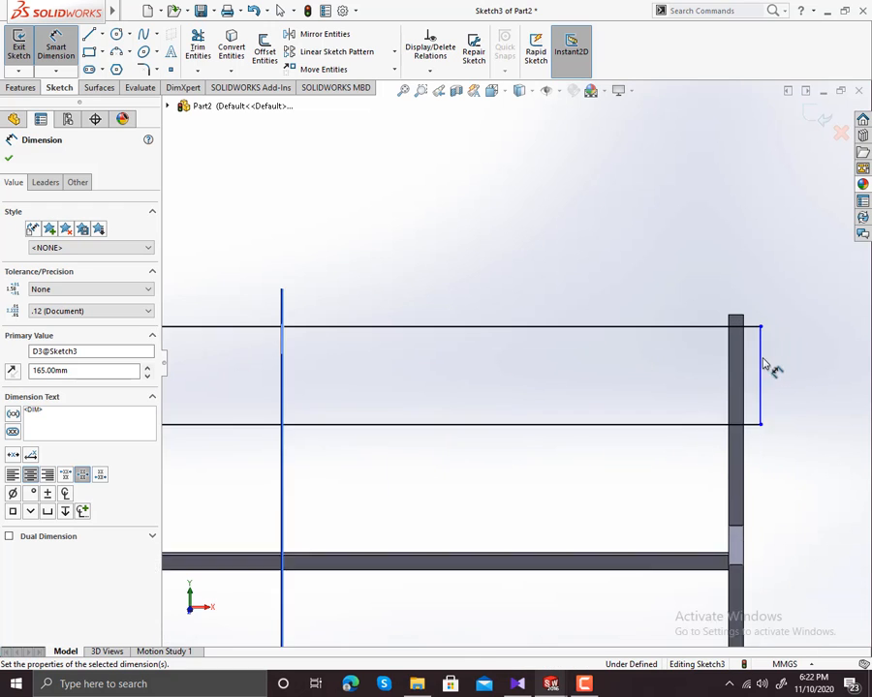
click(576, 310)
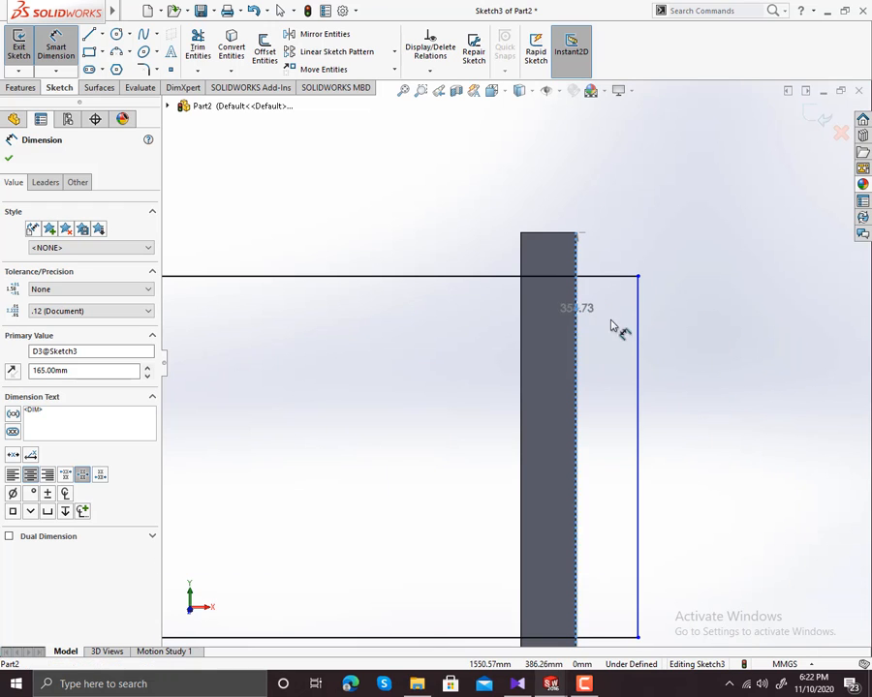
click(637, 281)
click(615, 215)
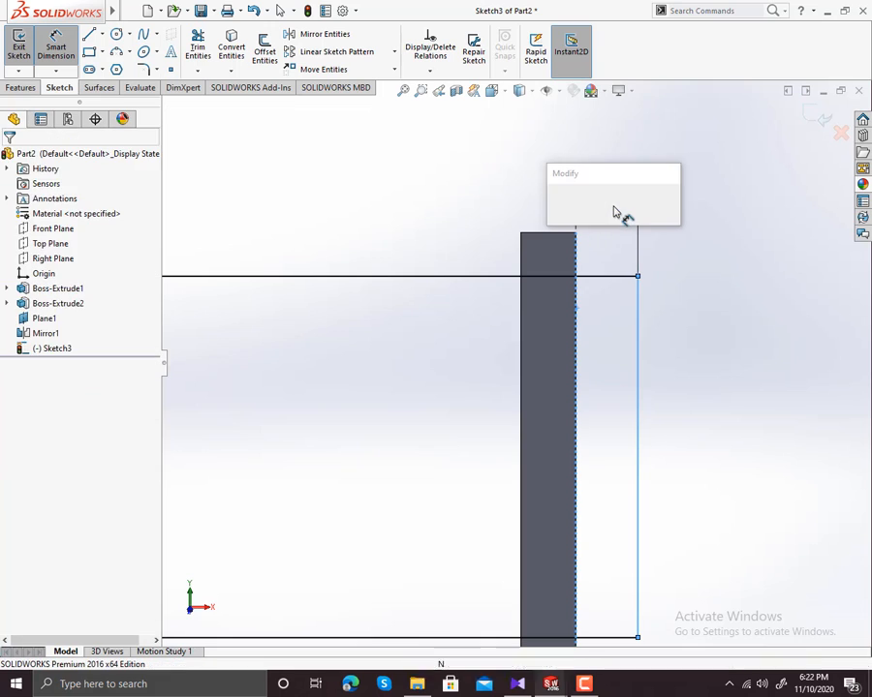
text(20)
key(Return)
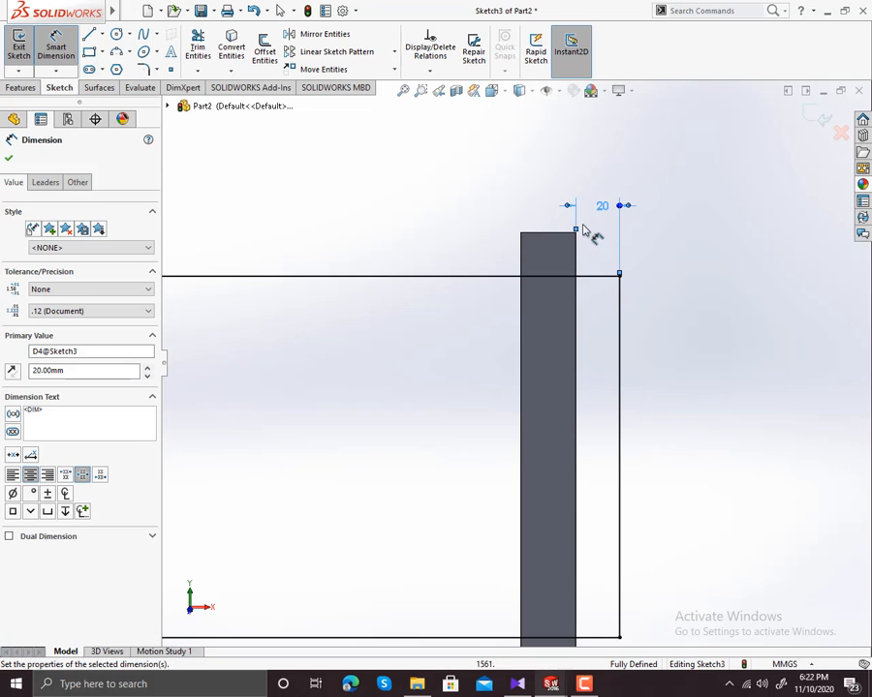
key(Escape)
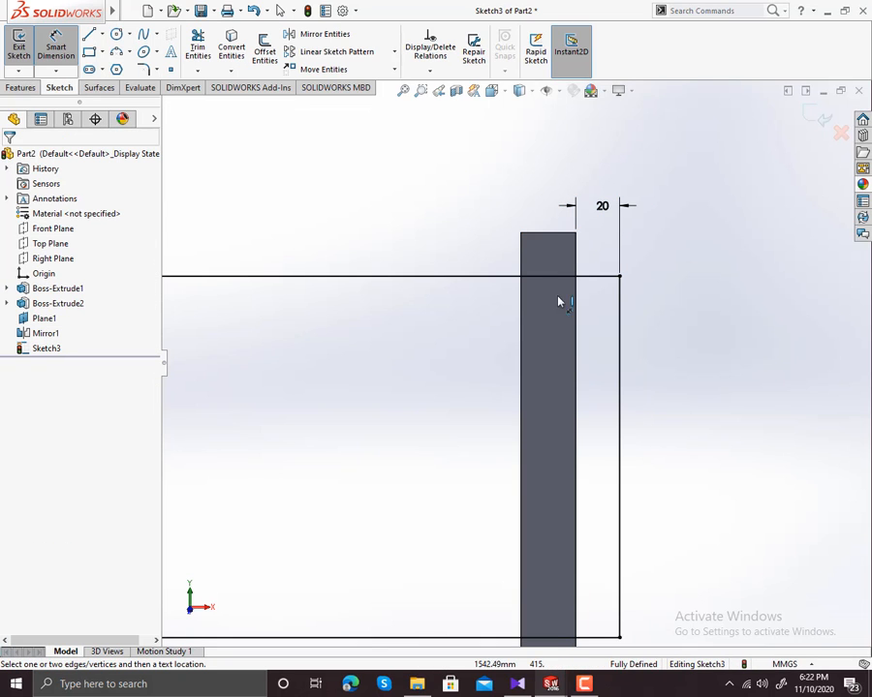
scroll(566, 431, up, 10)
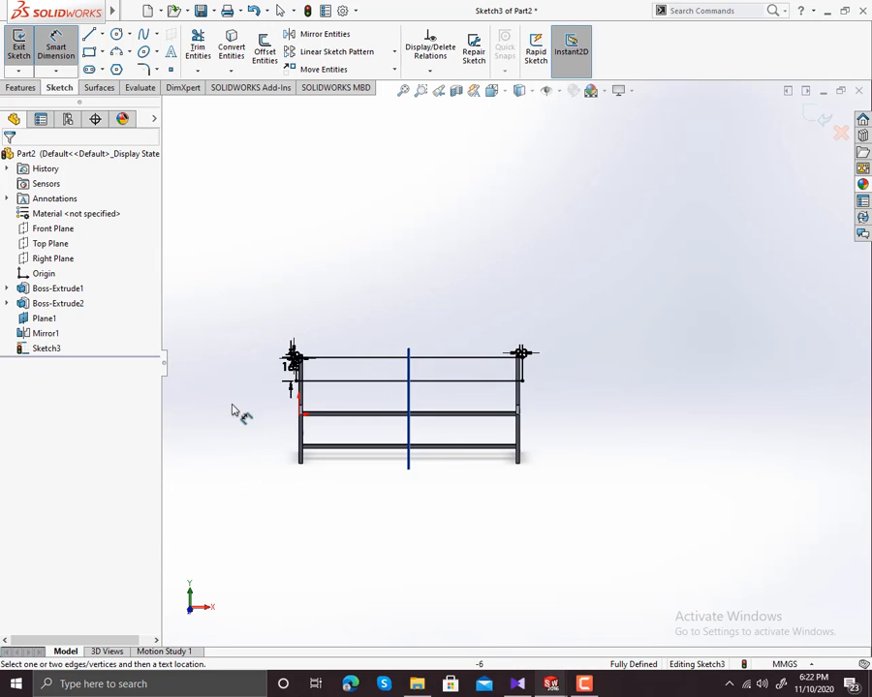
Start copying sketch entities and choose all four lines of the backrest rectangle, keeping their relations
scroll(291, 407, down, 6)
scroll(339, 395, down, 2)
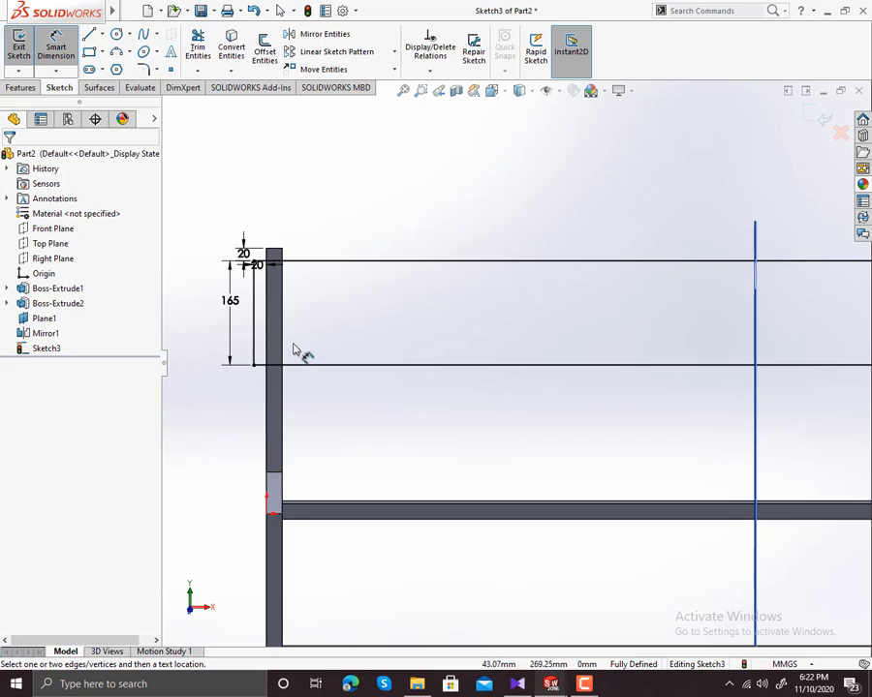
key(Escape)
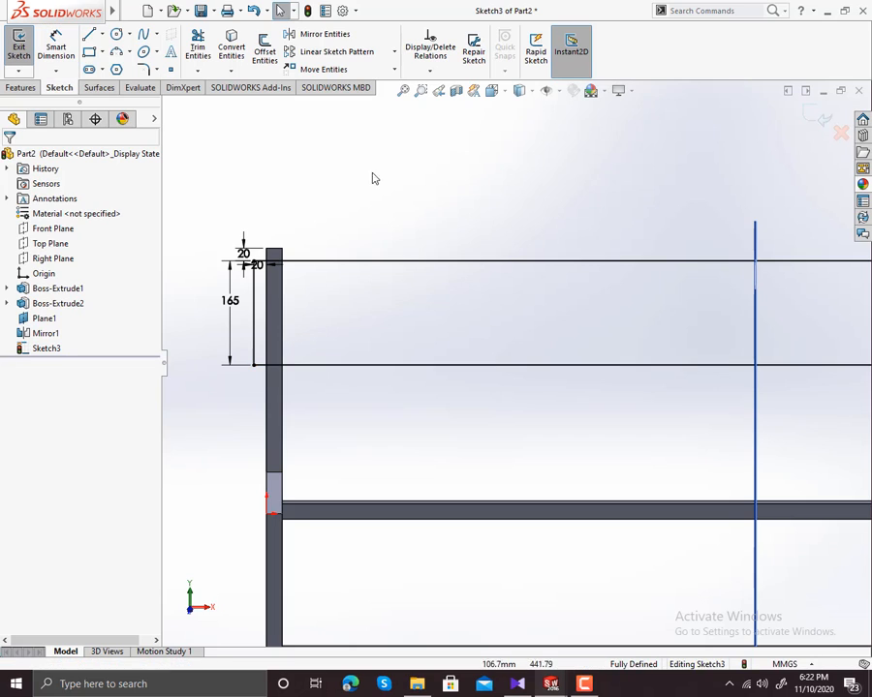
click(394, 69)
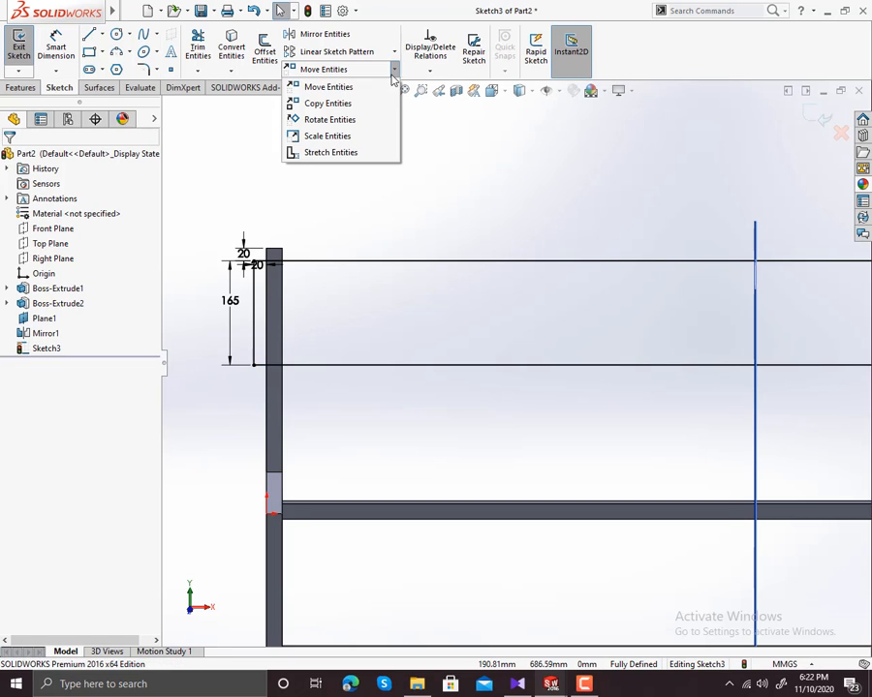
click(341, 106)
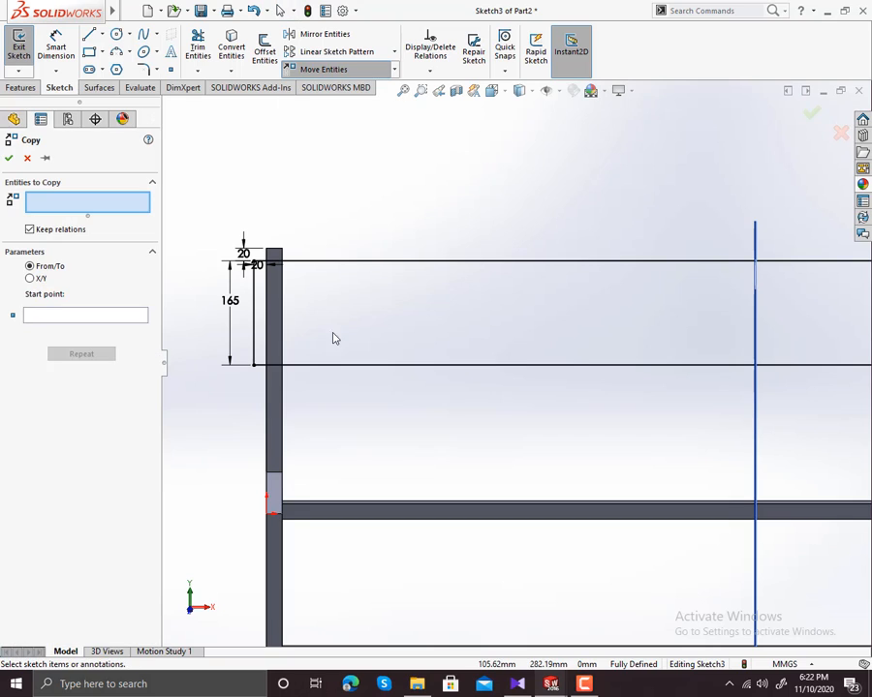
click(378, 263)
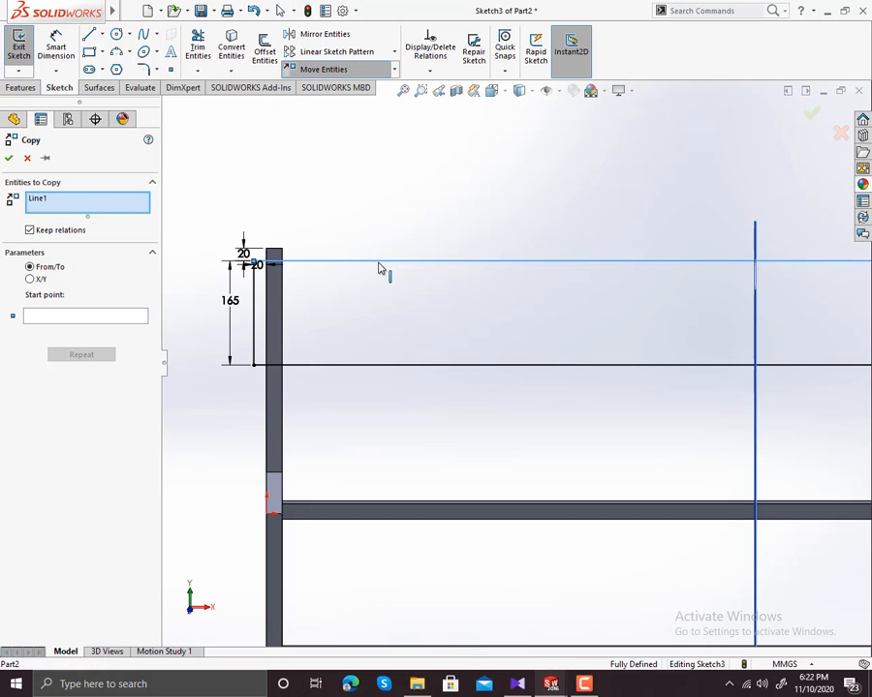
click(256, 308)
click(391, 366)
scroll(640, 388, up, 5)
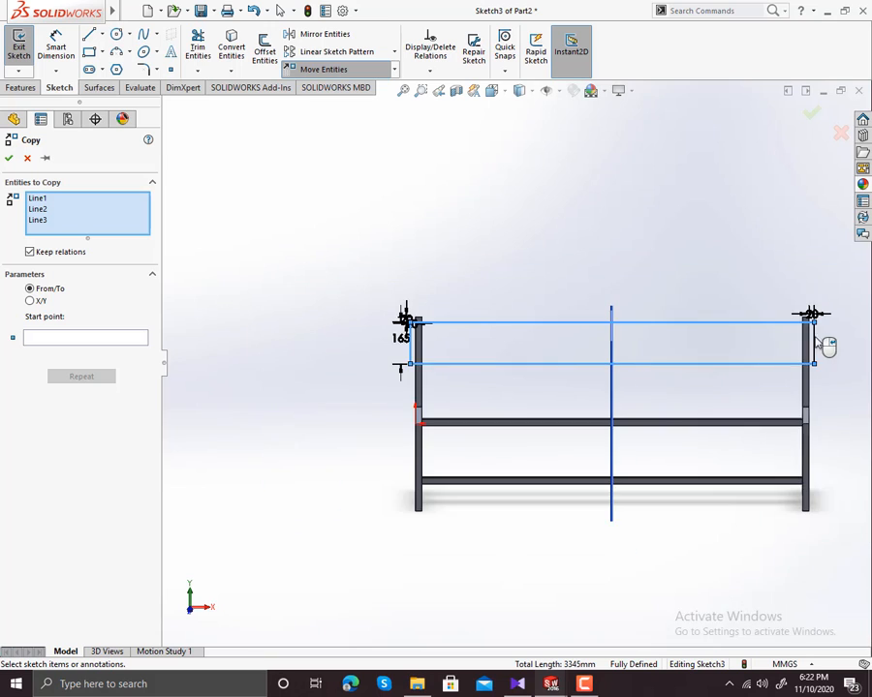
scroll(825, 346, down, 5)
click(700, 366)
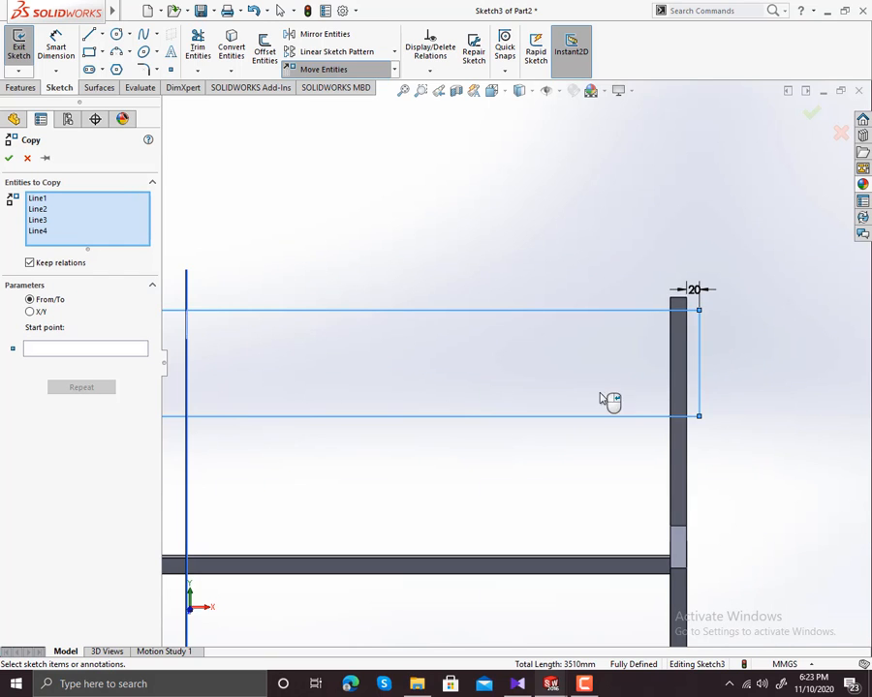
scroll(291, 386, up, 5)
scroll(293, 393, down, 5)
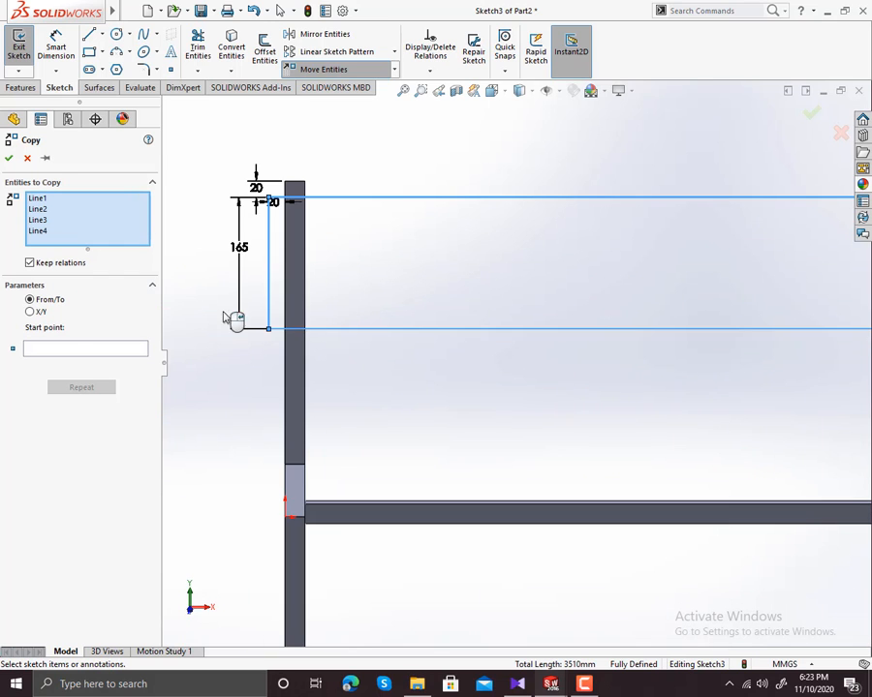
Copy the rectangle from its upper corner at the original frame's post to a spot just below the rectangle
click(77, 350)
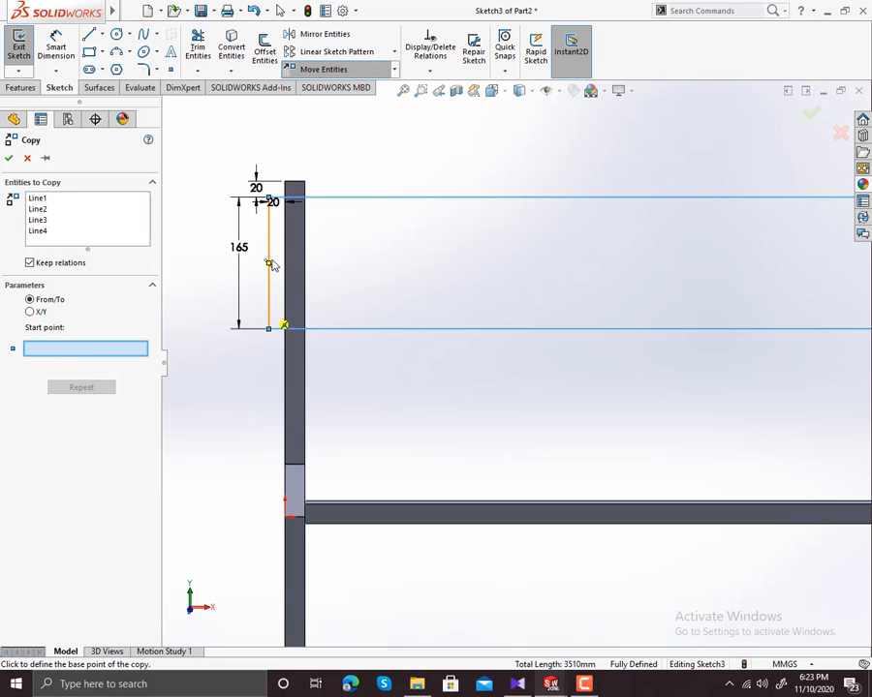
click(271, 200)
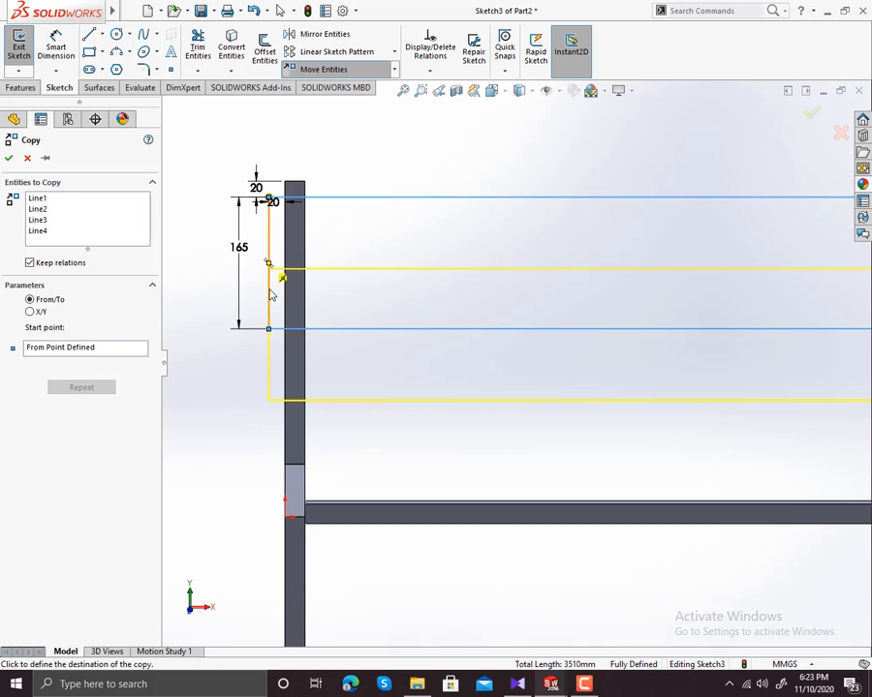
click(271, 353)
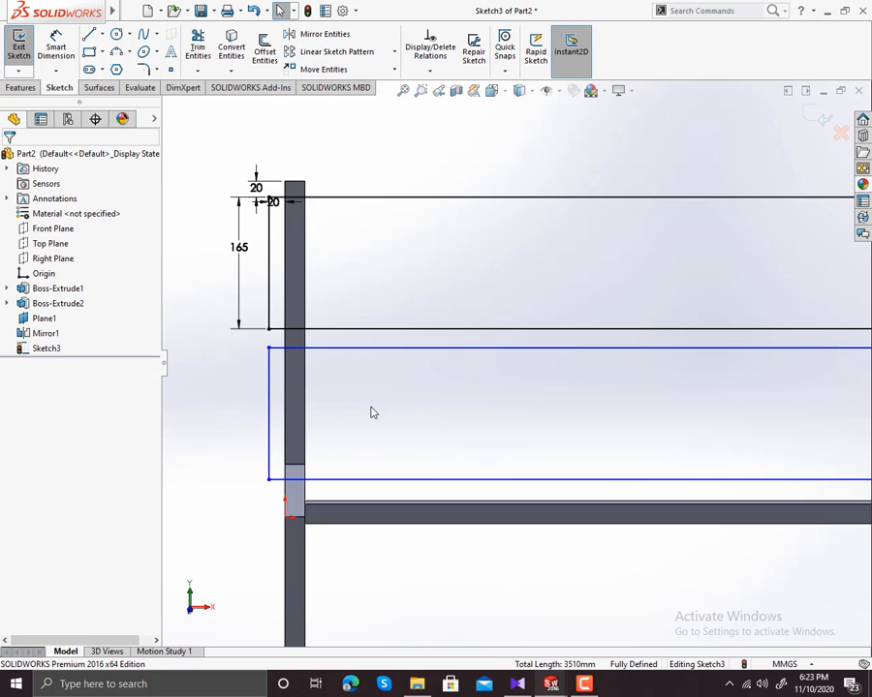
Add an equal relation between the end lines of the original and copied rectangles beside the original frame's post
scroll(252, 417, up, 5)
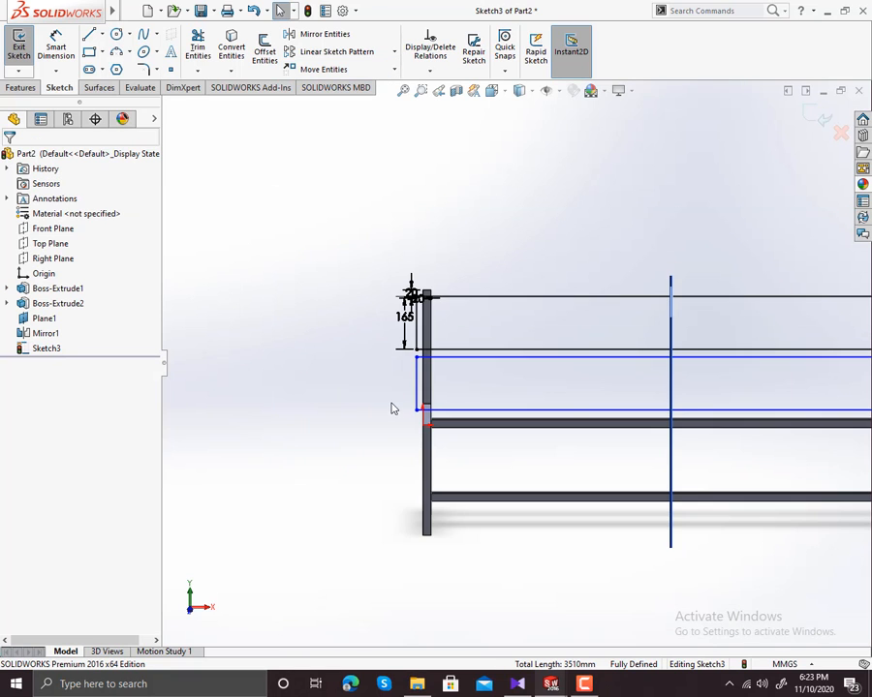
middle_drag(392, 408, 492, 362)
scroll(528, 399, down, 8)
scroll(496, 367, up, 9)
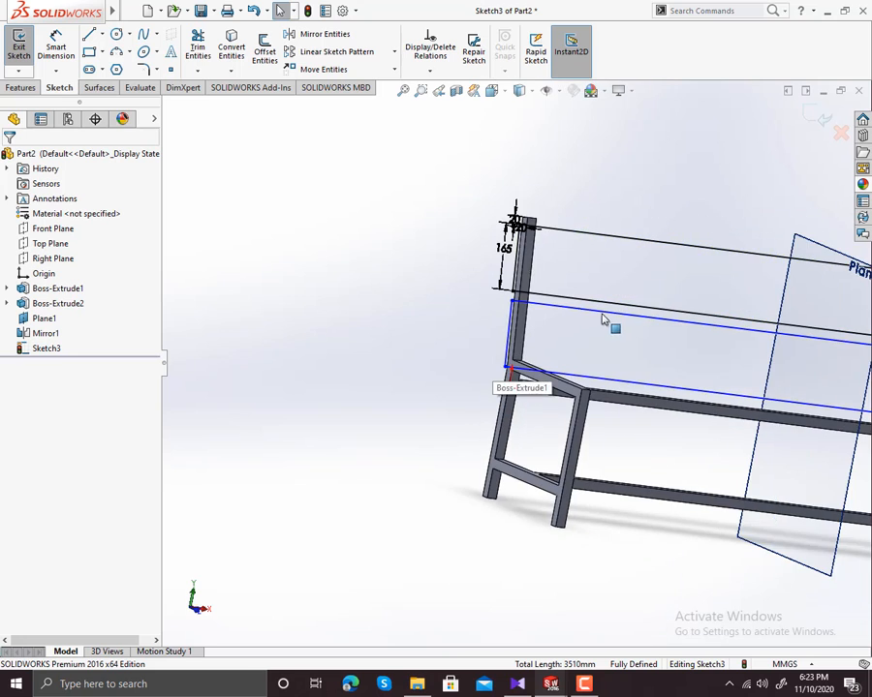
middle_drag(606, 322, 544, 323)
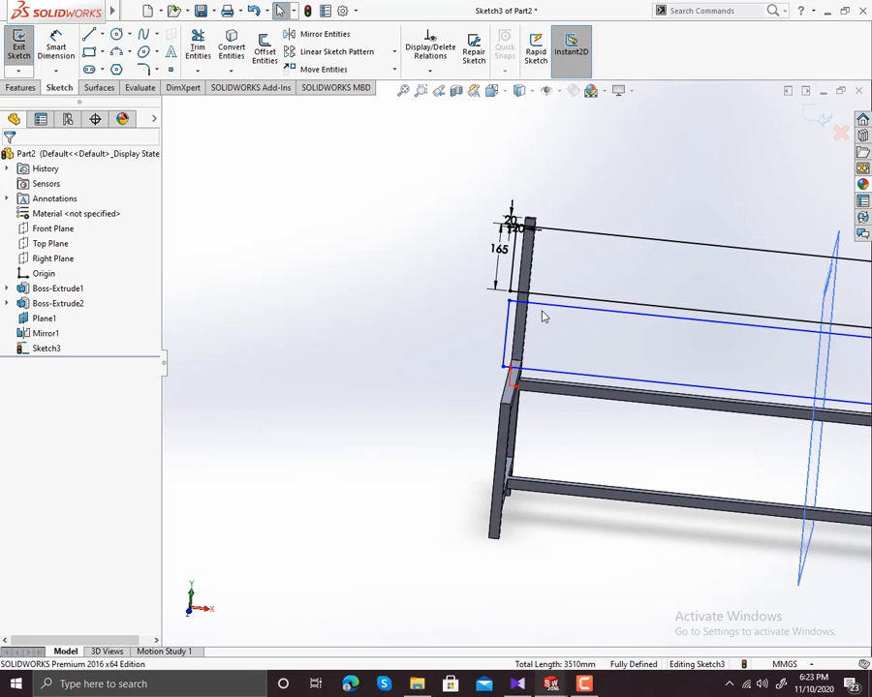
scroll(466, 194, down, 5)
click(478, 199)
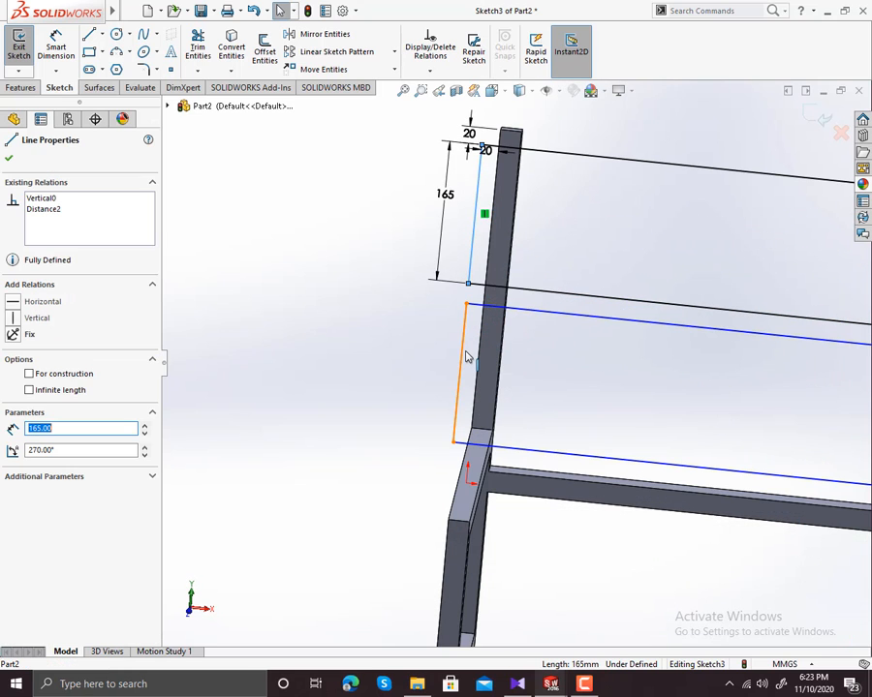
ctrl+click(467, 358)
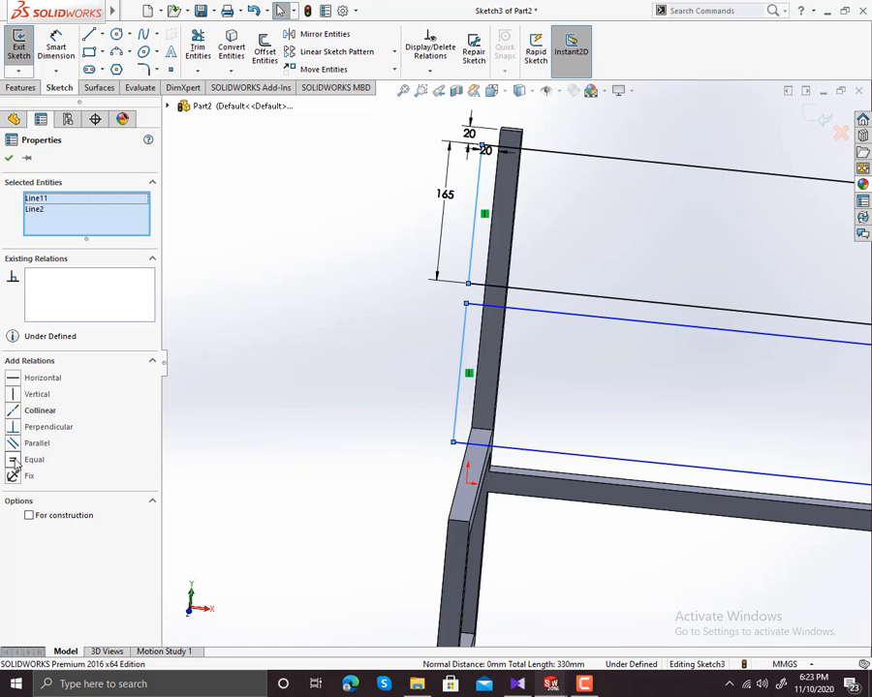
click(14, 462)
click(420, 240)
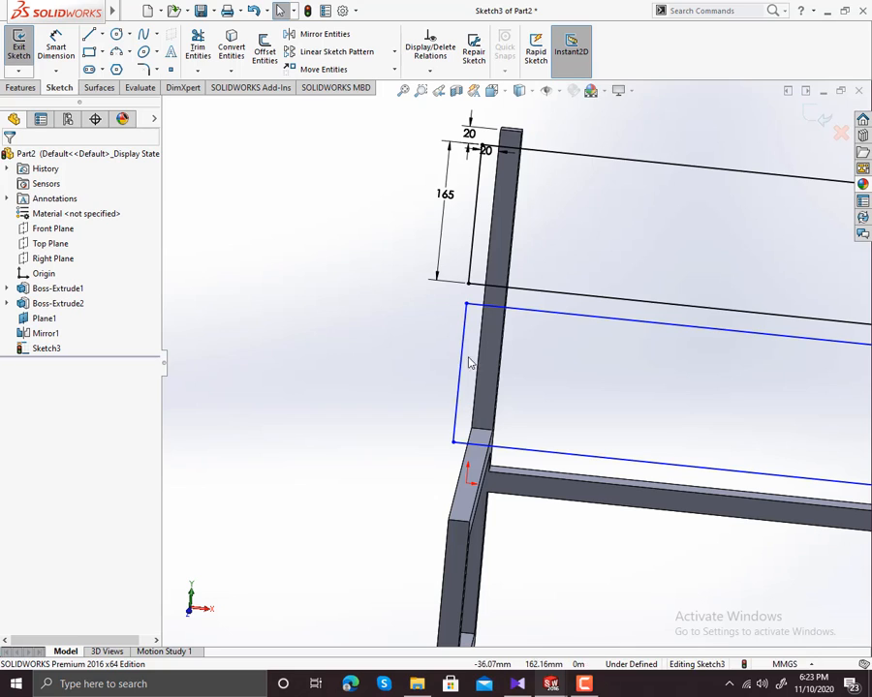
Set the height of the upper backrest rectangle to 145 mm while the lower copy is in place
double_click(448, 195)
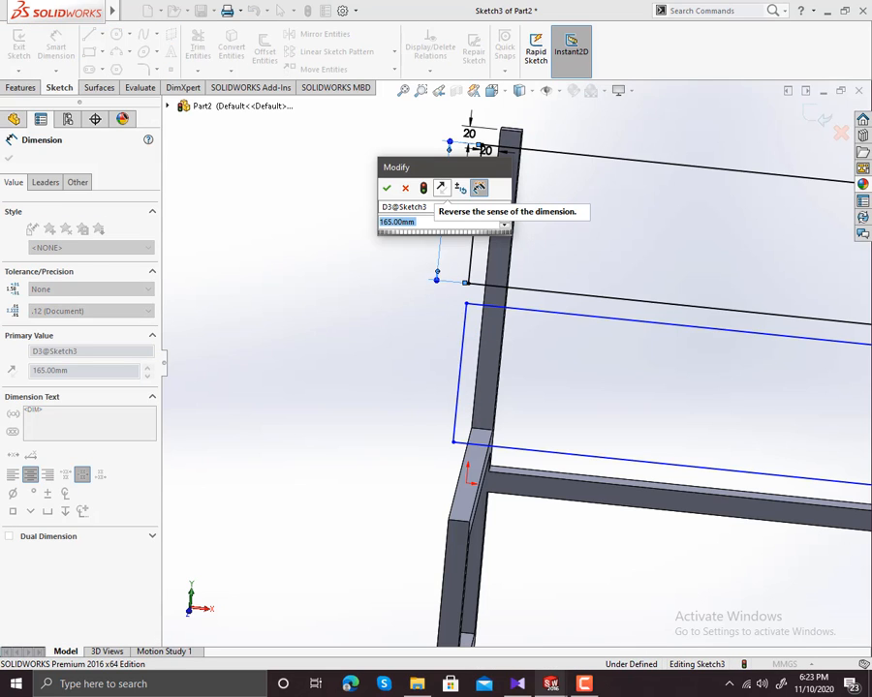
text(145)
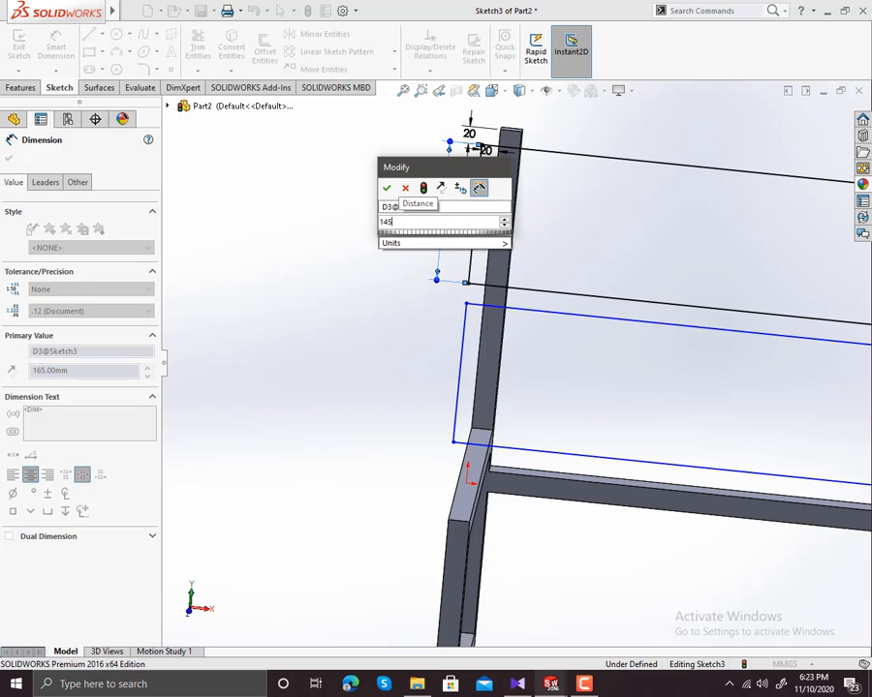
key(Return)
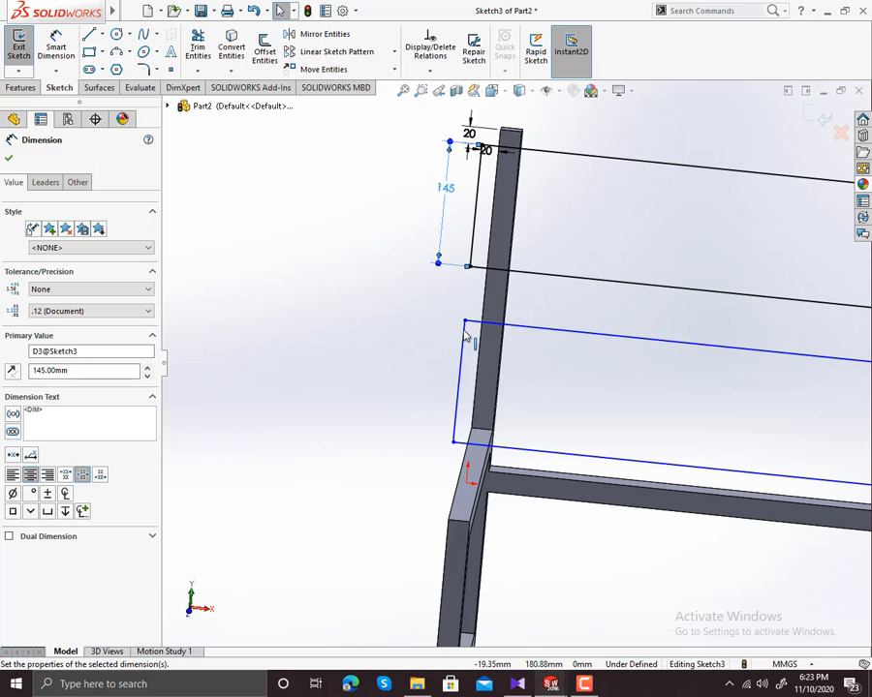
click(381, 344)
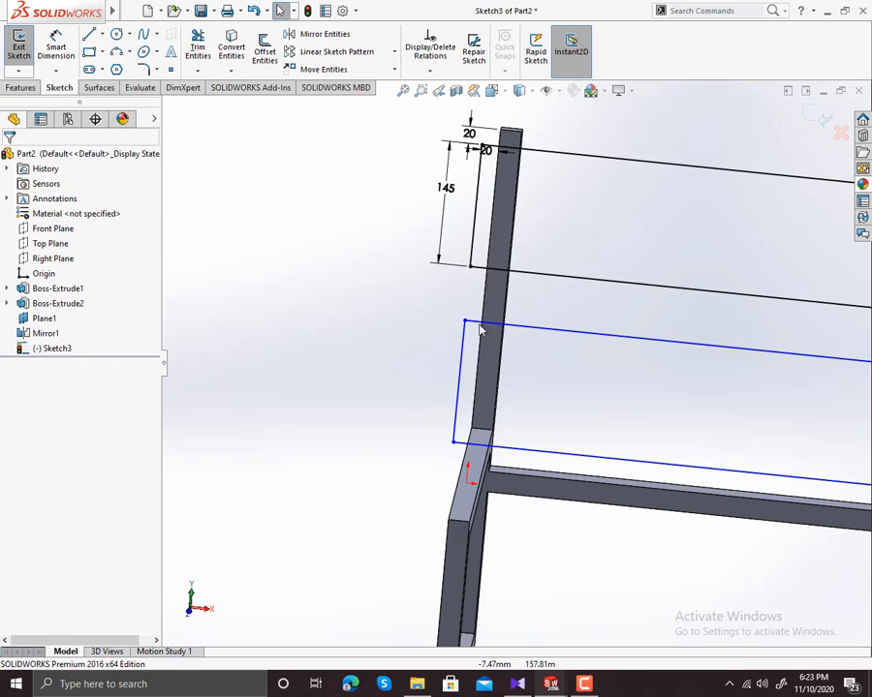
Undo the rectangle's height change, the equal relation and the copied lower rectangle
mouse_move(463, 373)
mouse_down()
mouse_move(439, 446)
mouse_move(450, 352)
mouse_up()
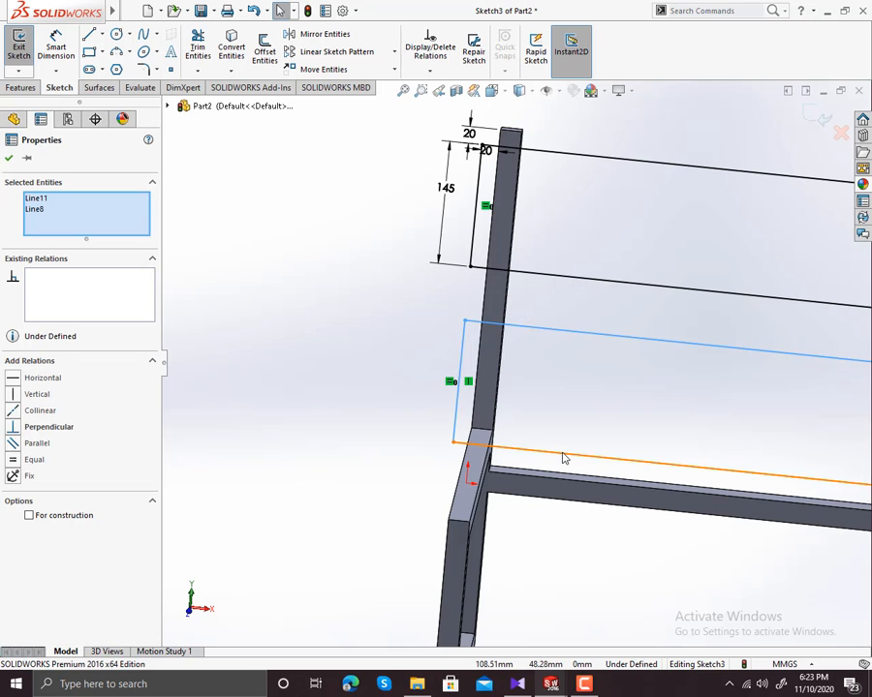
click(590, 453)
scroll(640, 448, up, 3)
scroll(526, 373, down, 6)
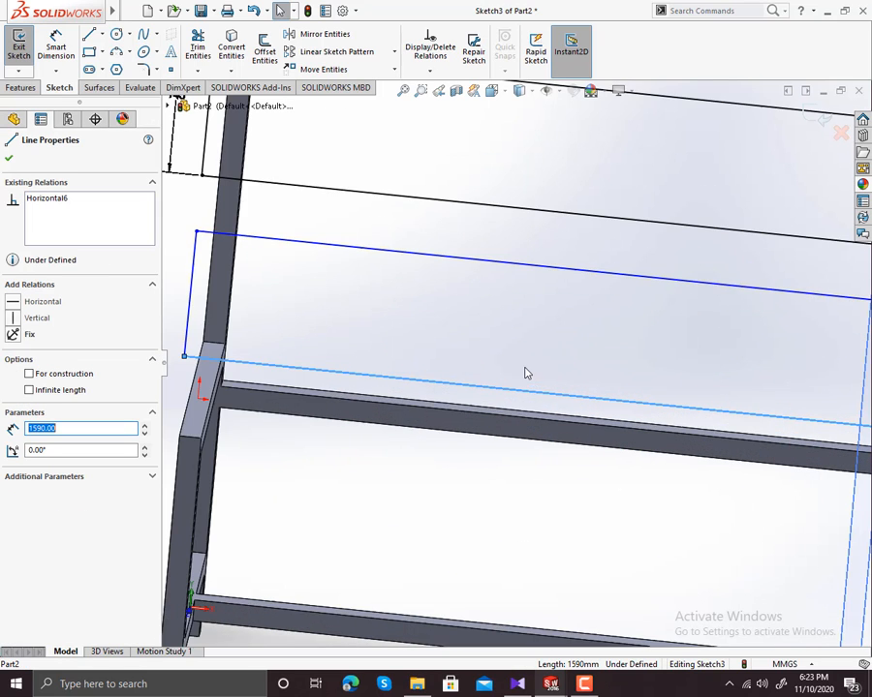
scroll(350, 350, up, 3)
key(ctrl+z)
key(ctrl+z)
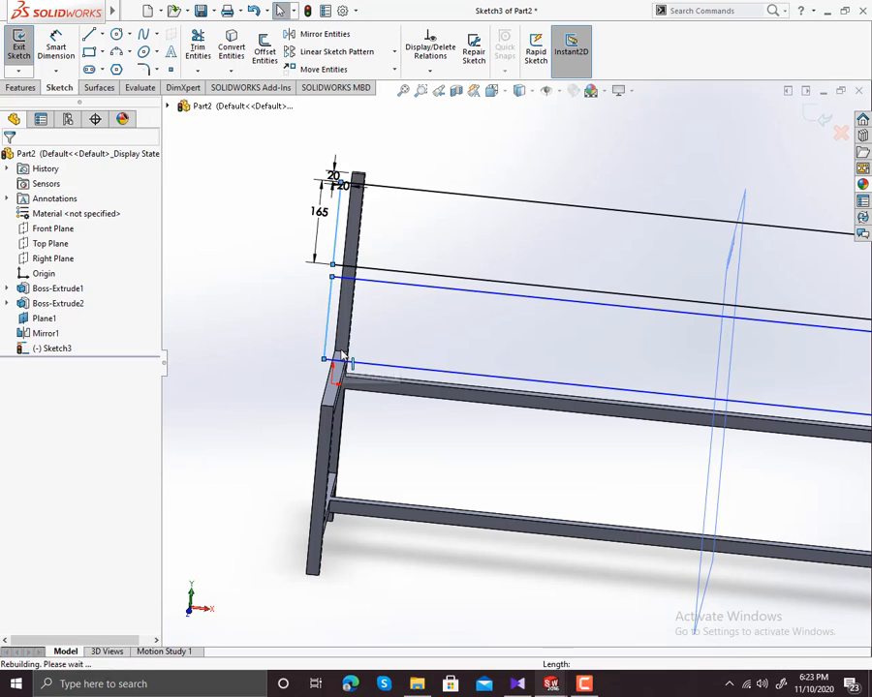
Set the height dimension of the remaining backrest rectangle to 145 mm
scroll(271, 223, down, 3)
double_click(370, 198)
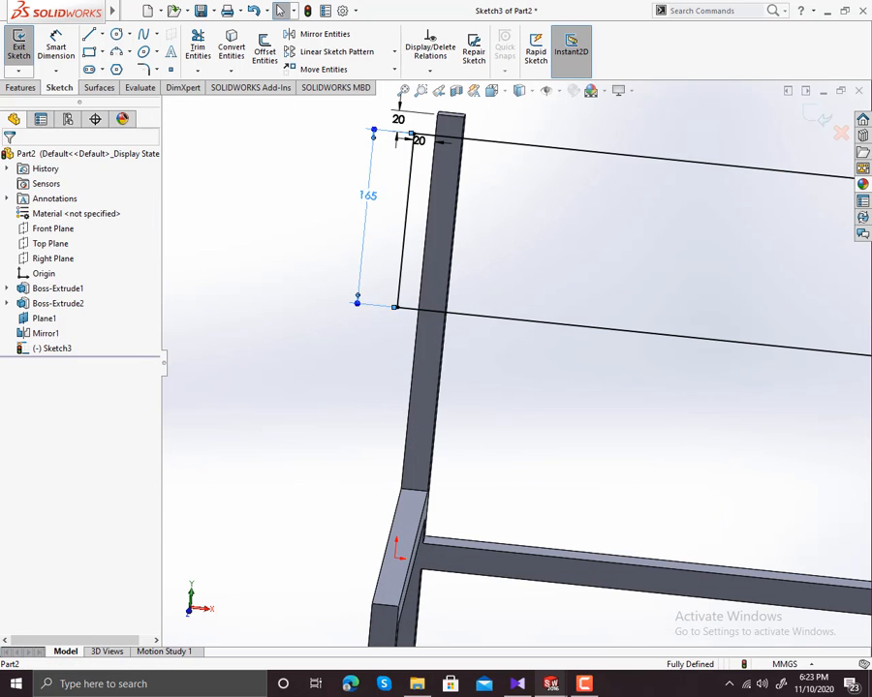
text(145)
key(Return)
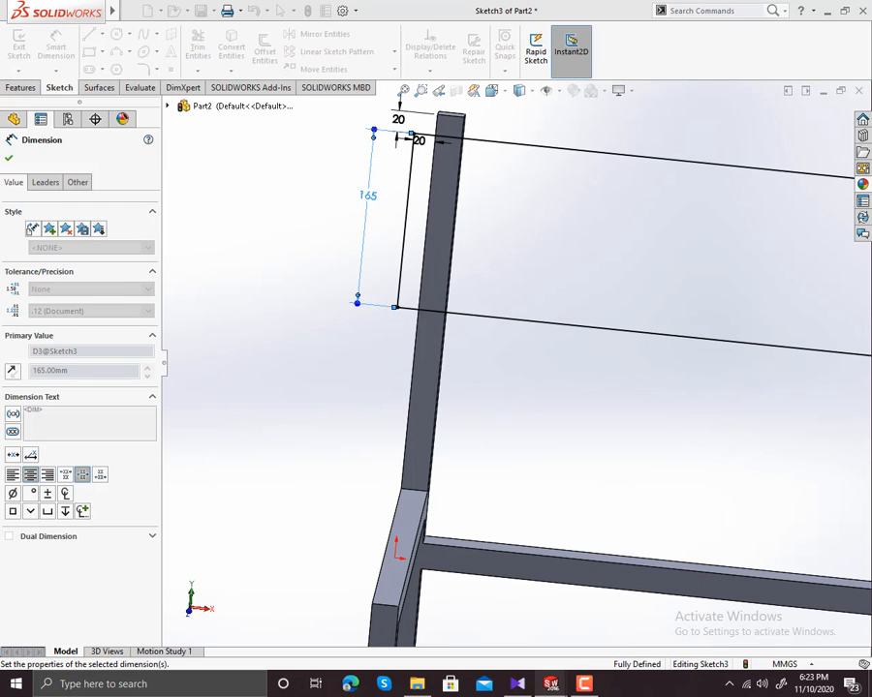
scroll(451, 262, up, 4)
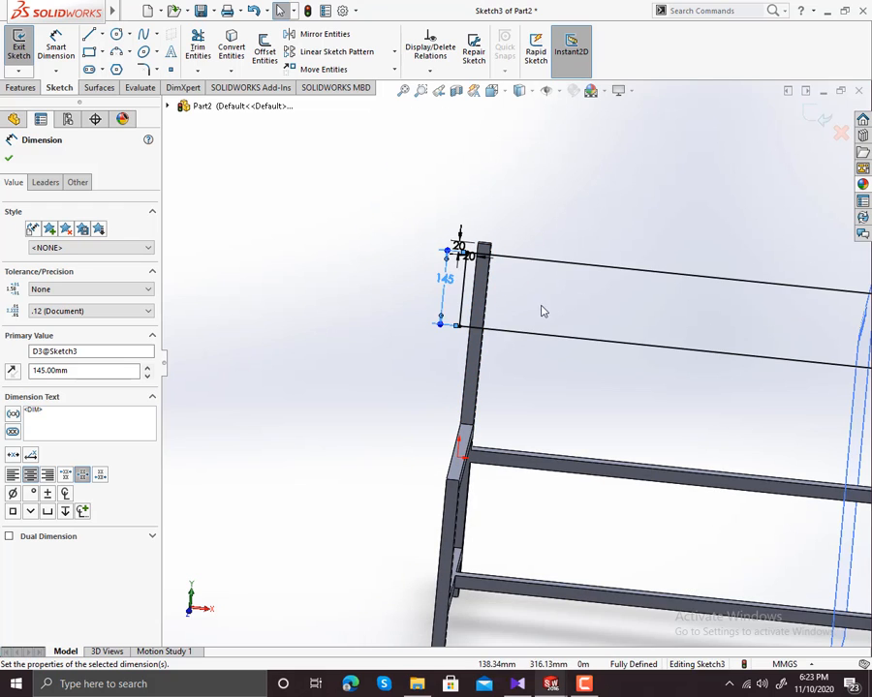
scroll(523, 324, down, 2)
click(507, 240)
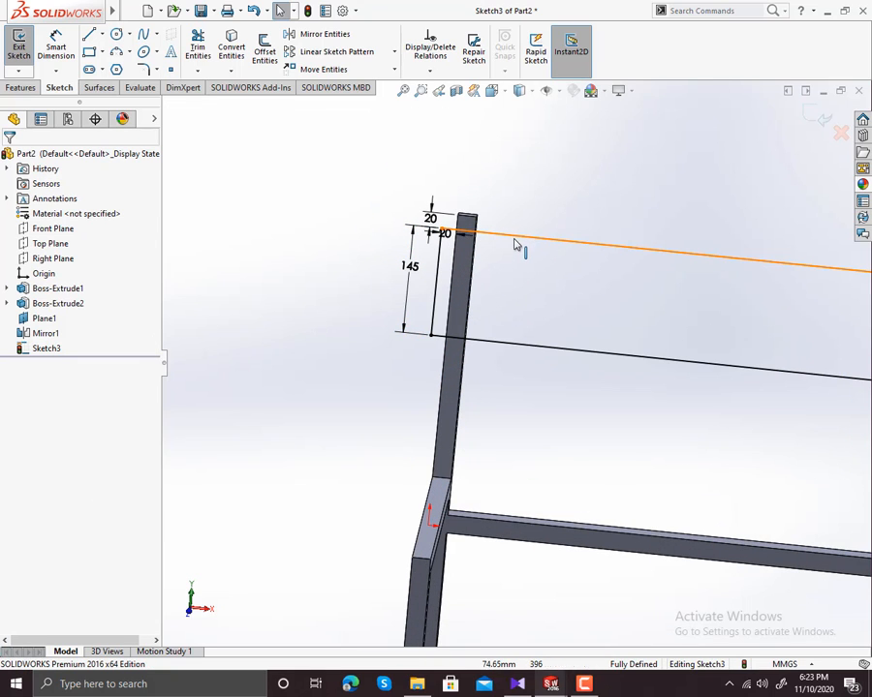
Select all four lines of the 145 mm high backrest rectangle
click(520, 240)
click(437, 286)
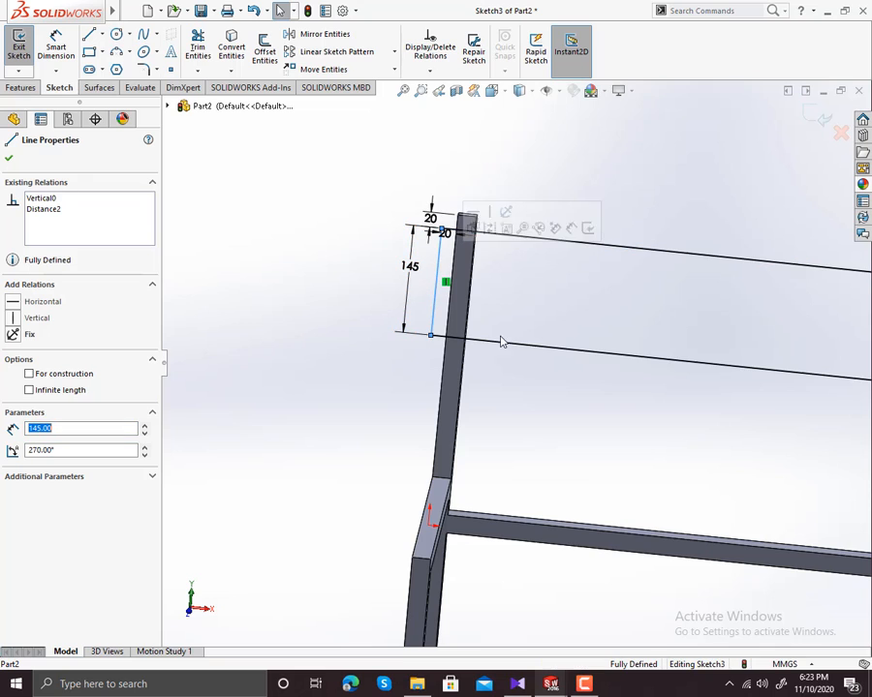
ctrl+click(564, 355)
ctrl+click(625, 249)
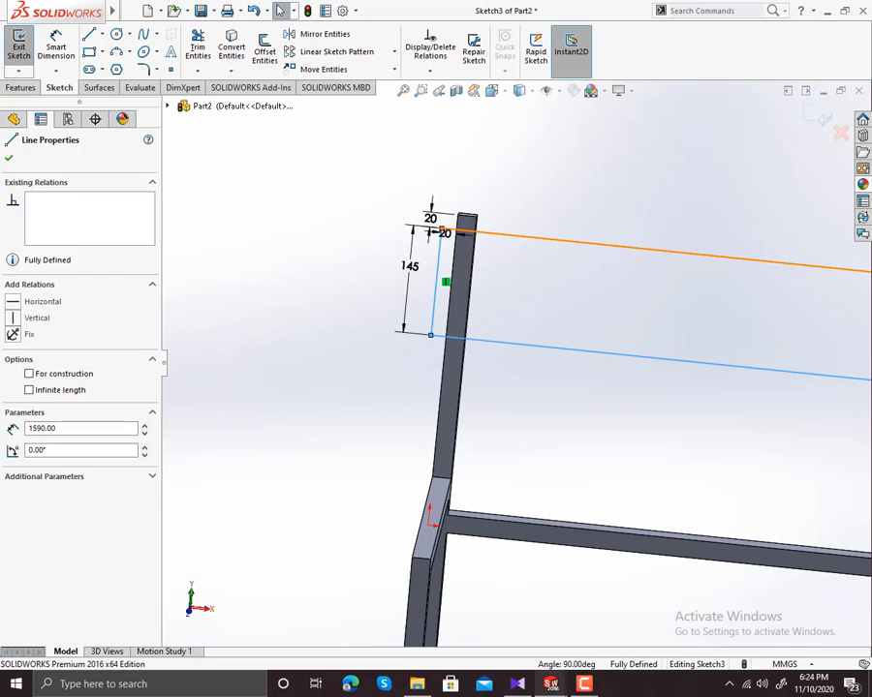
scroll(820, 339, up, 5)
scroll(757, 366, down, 8)
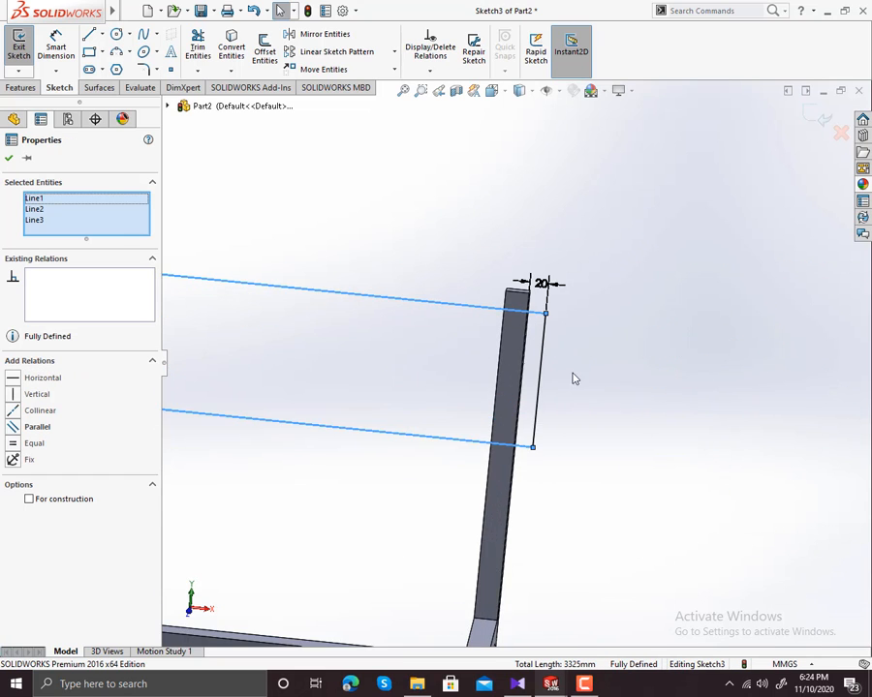
ctrl+click(541, 367)
scroll(523, 368, up, 5)
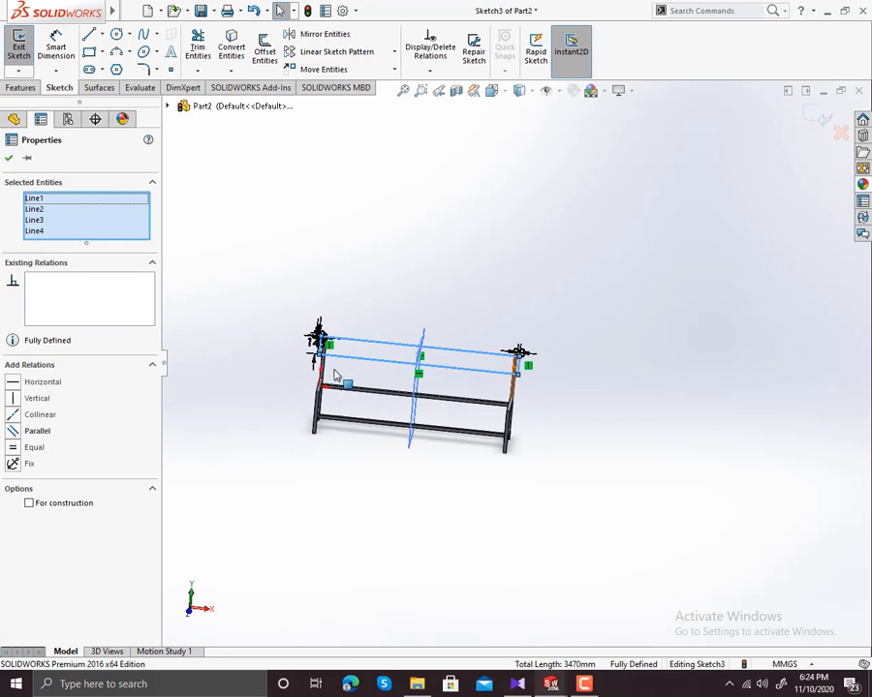
scroll(341, 348, down, 3)
scroll(341, 349, down, 4)
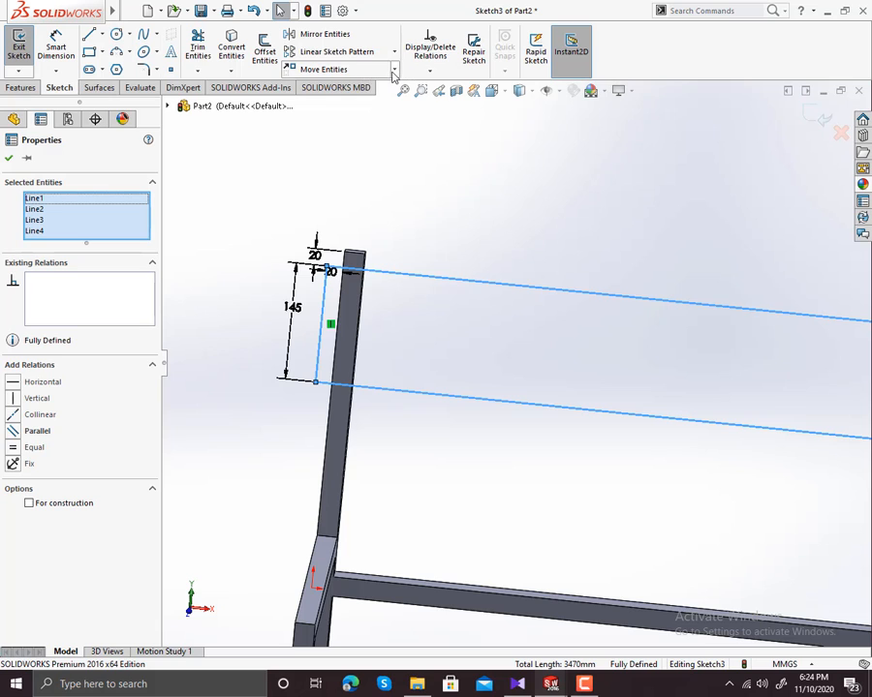
Copy the selected backrest rectangle from its upper outer corner to just below the original, leaving a small gap
click(394, 70)
click(368, 103)
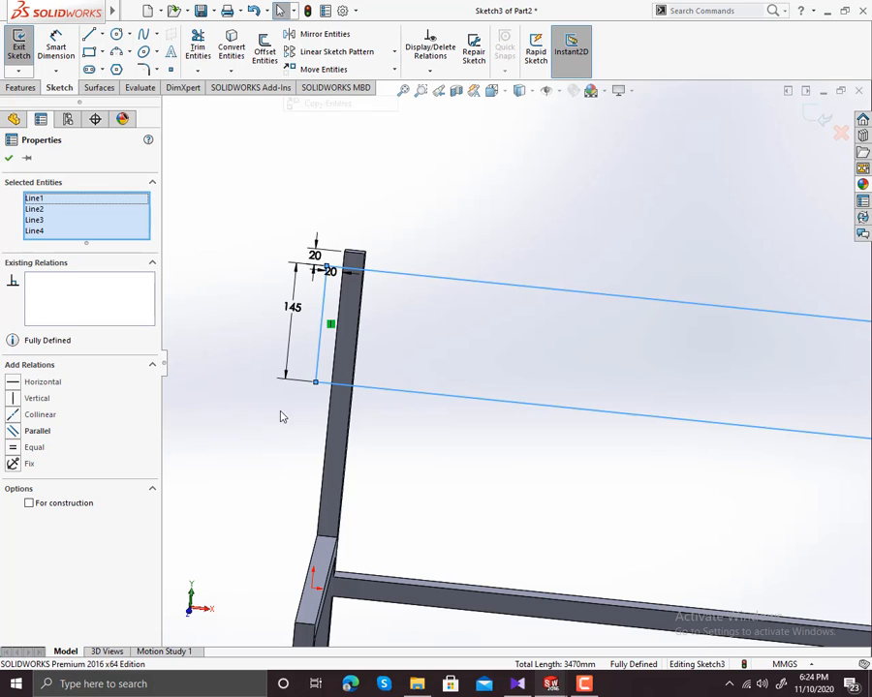
click(329, 269)
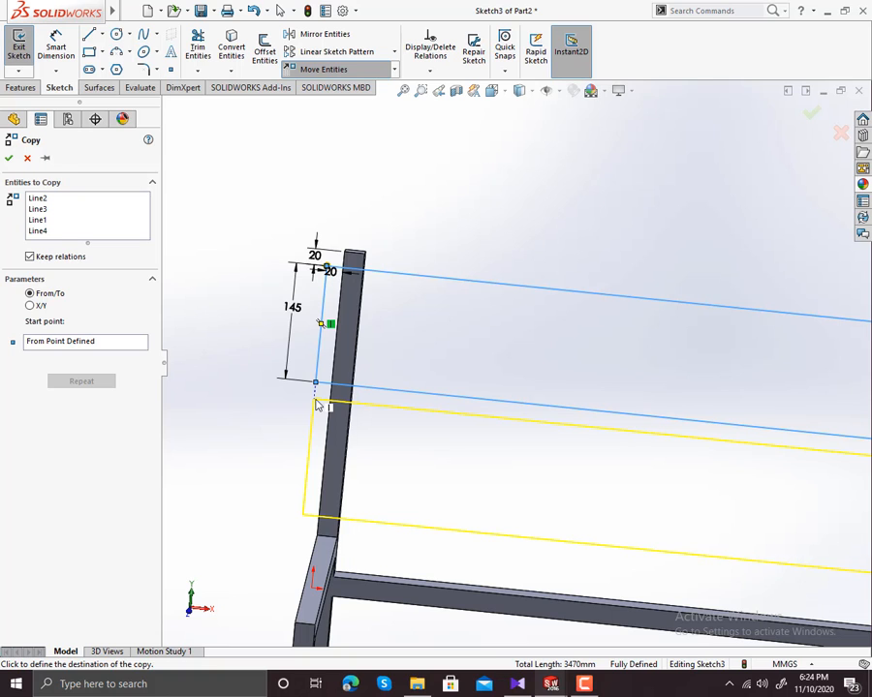
click(315, 400)
Dimension the gap between the two backrest rectangles and set it to 20 mm
key(d)
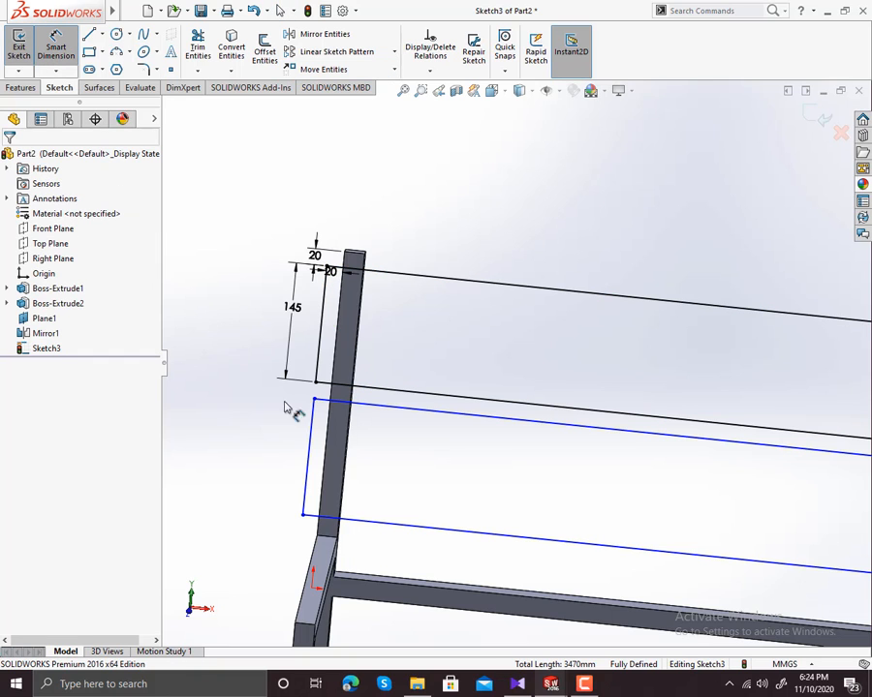
click(336, 385)
click(335, 401)
click(281, 397)
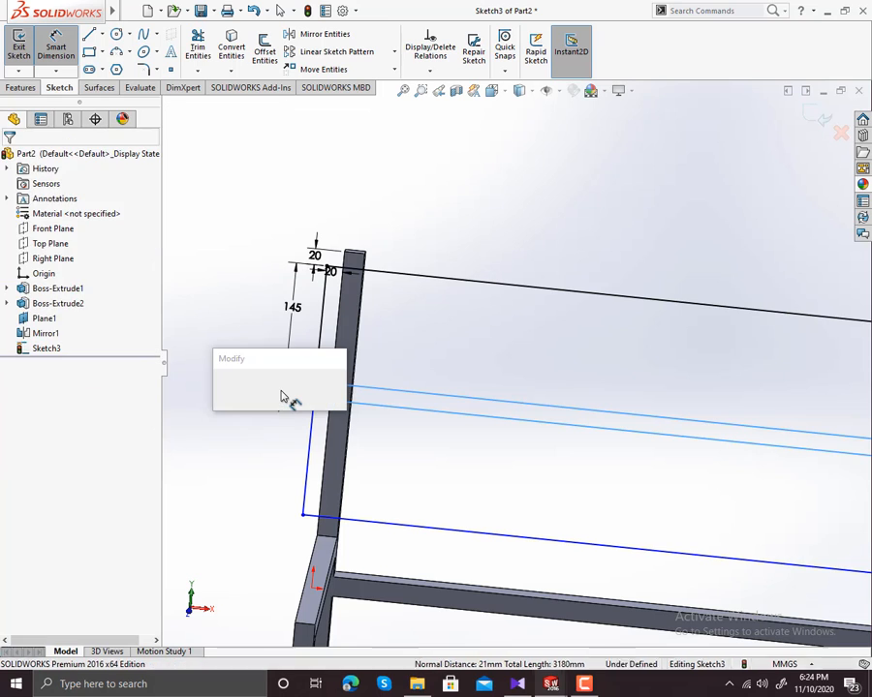
text(21.00220687mm)
key(Return)
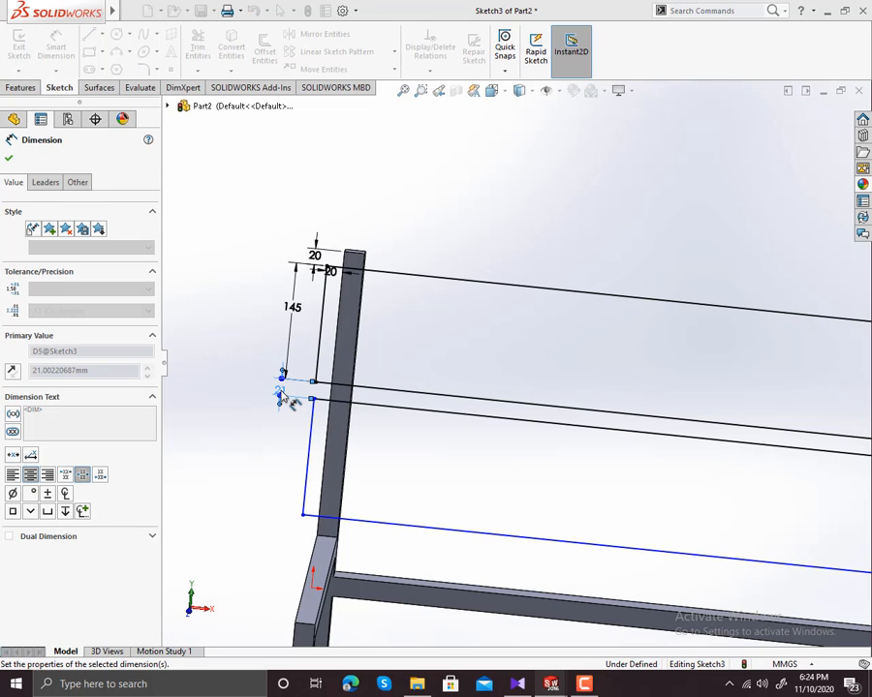
mouse_move(306, 513)
middle_down()
mouse_move(421, 521)
mouse_move(303, 501)
mouse_move(329, 509)
mouse_move(355, 461)
mouse_move(307, 515)
middle_up()
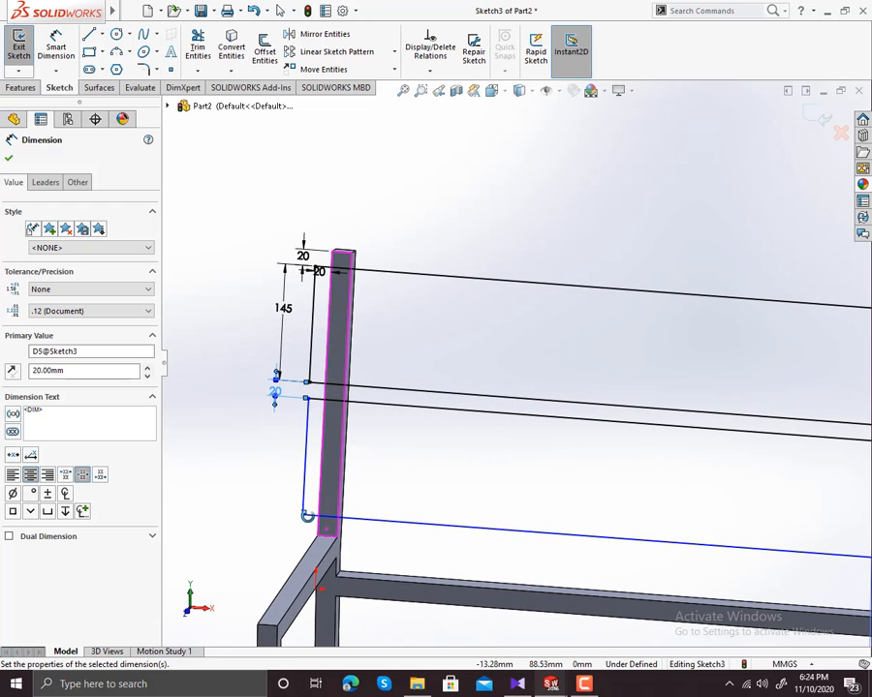
click(12, 158)
Extrude both backrest rectangles as a blind boss 25 mm deep, with the result merged
scroll(484, 509, up, 5)
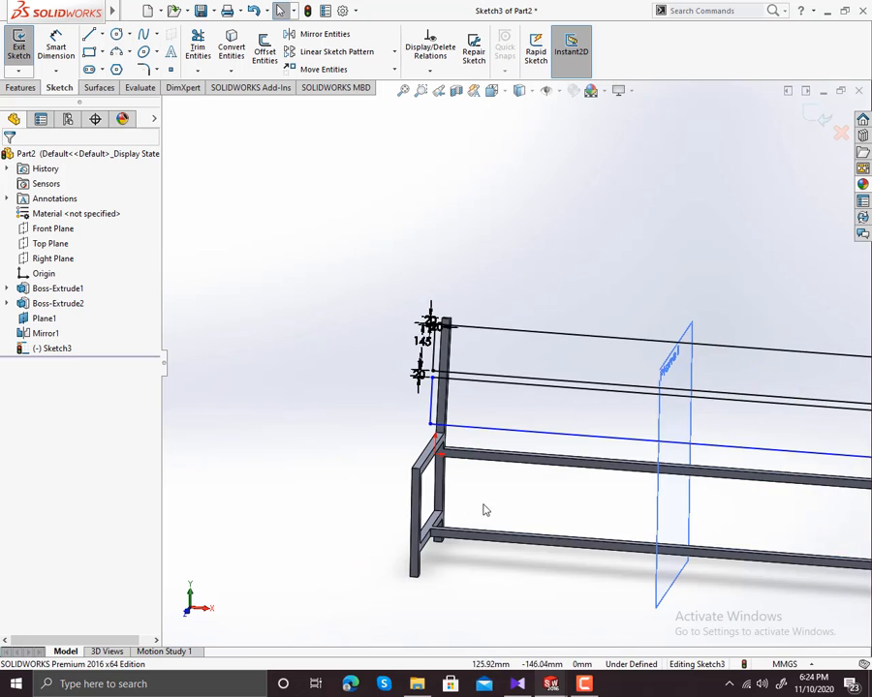
scroll(527, 385, down, 3)
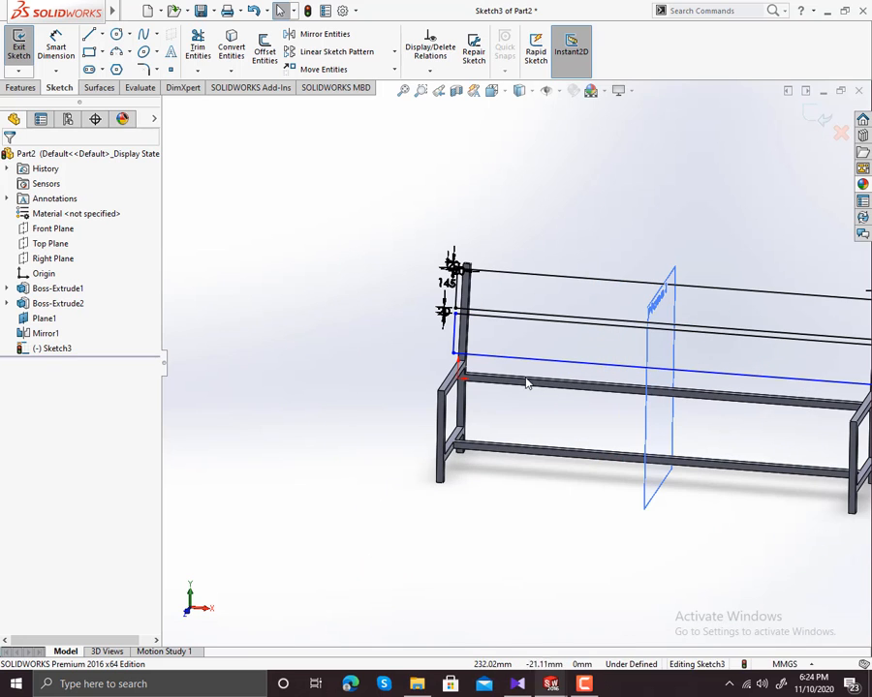
click(19, 87)
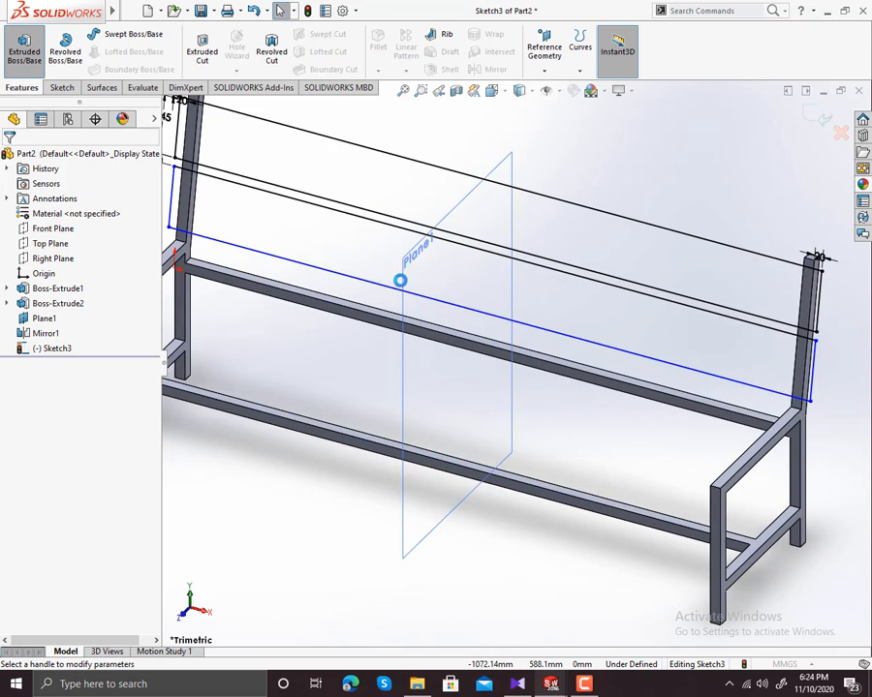
click(25, 45)
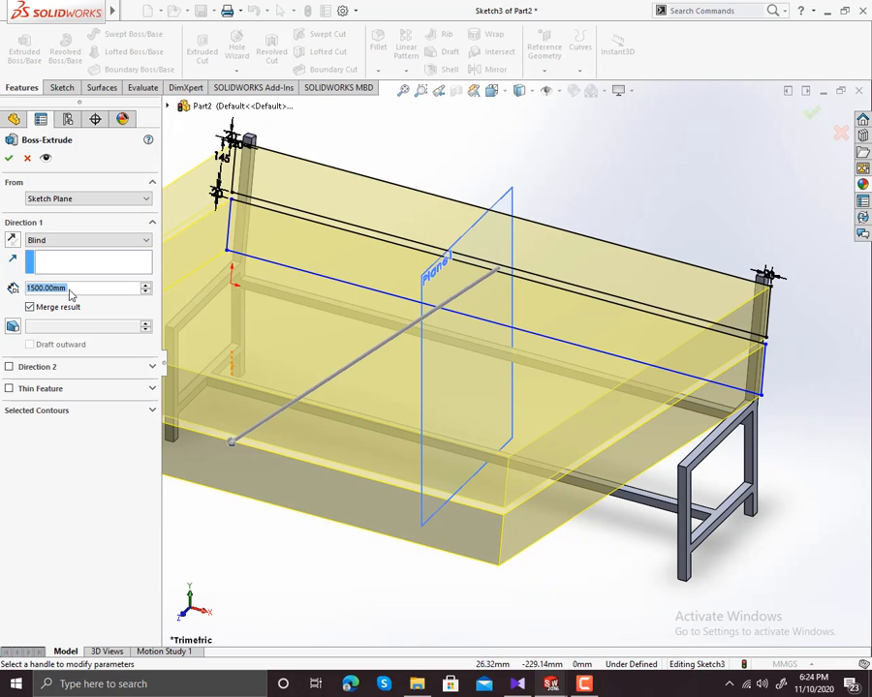
text(25)
key(Return)
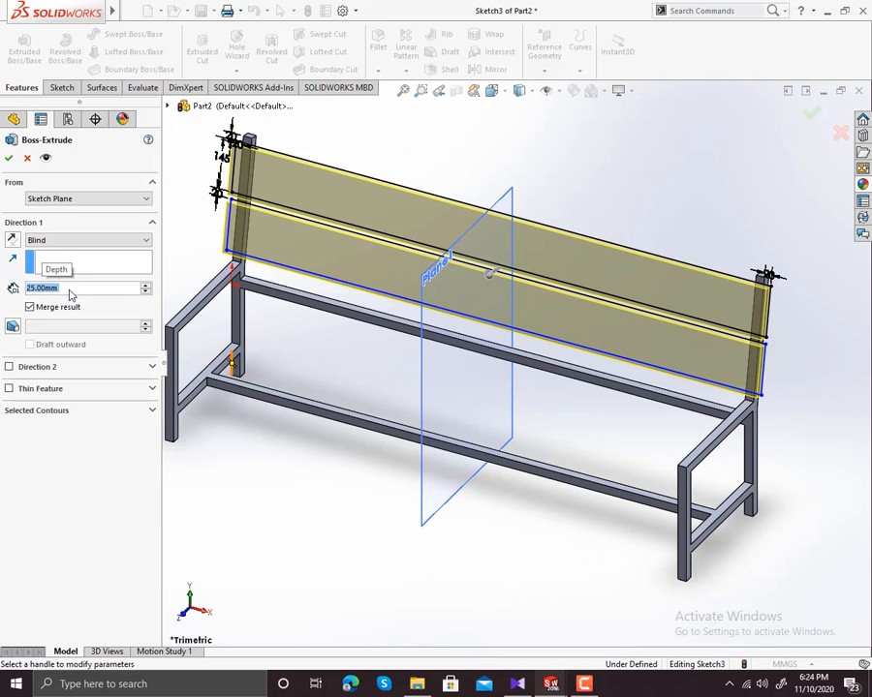
click(8, 158)
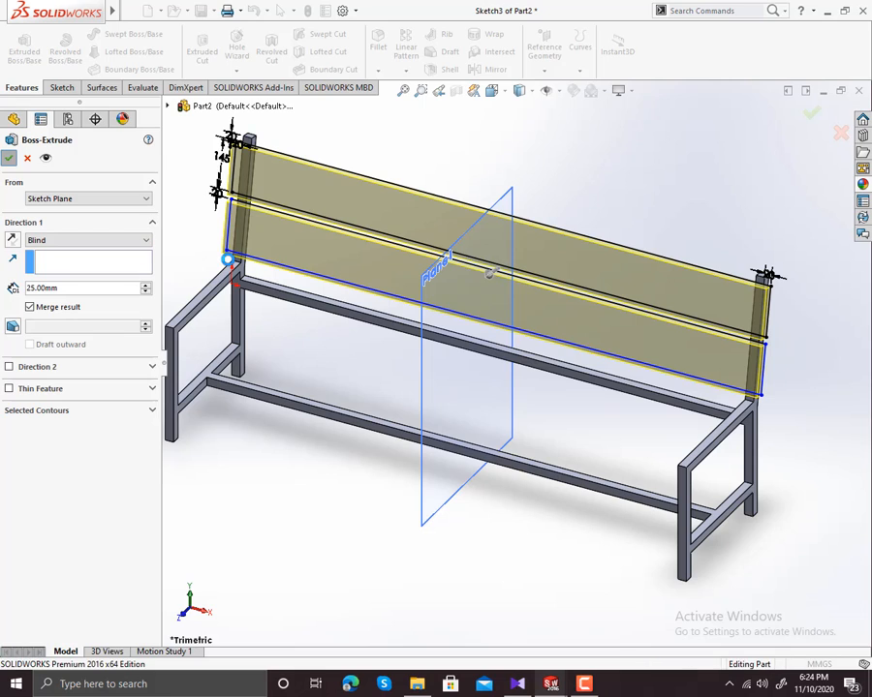
click(193, 230)
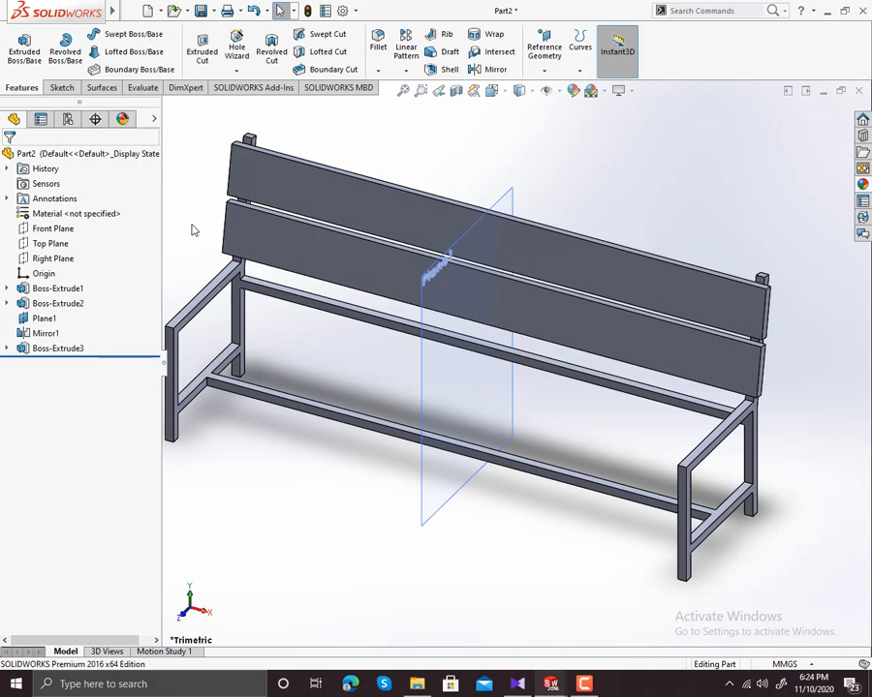
Start a sketch on the top face of the side frame's seat rail and draw a rectangle about 1593 by 136 mm spanning both side frames
click(223, 283)
right_click(224, 283)
click(230, 254)
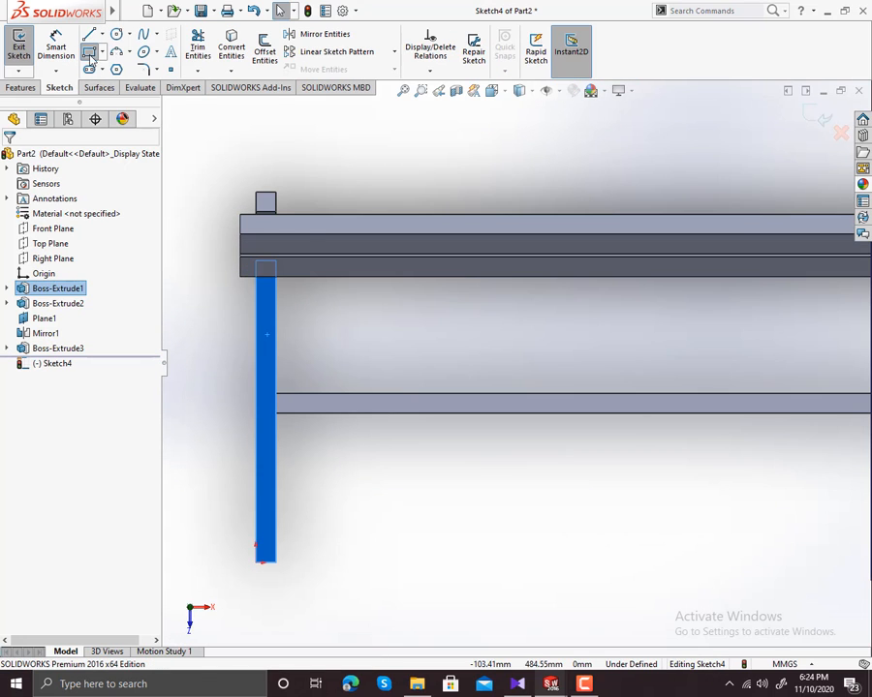
click(89, 52)
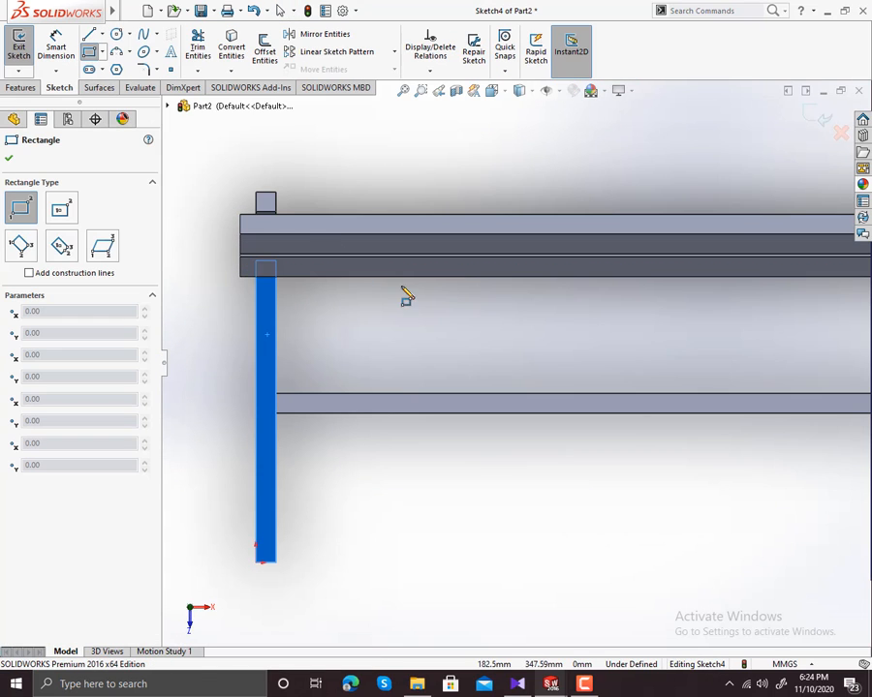
scroll(614, 388, up, 5)
scroll(494, 351, down, 3)
scroll(495, 351, up, 1)
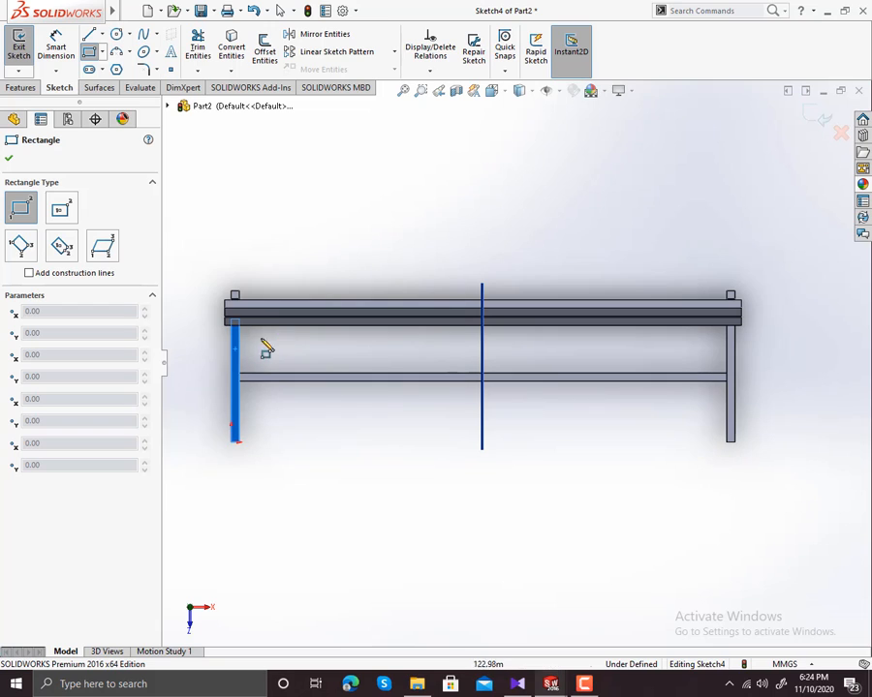
click(225, 336)
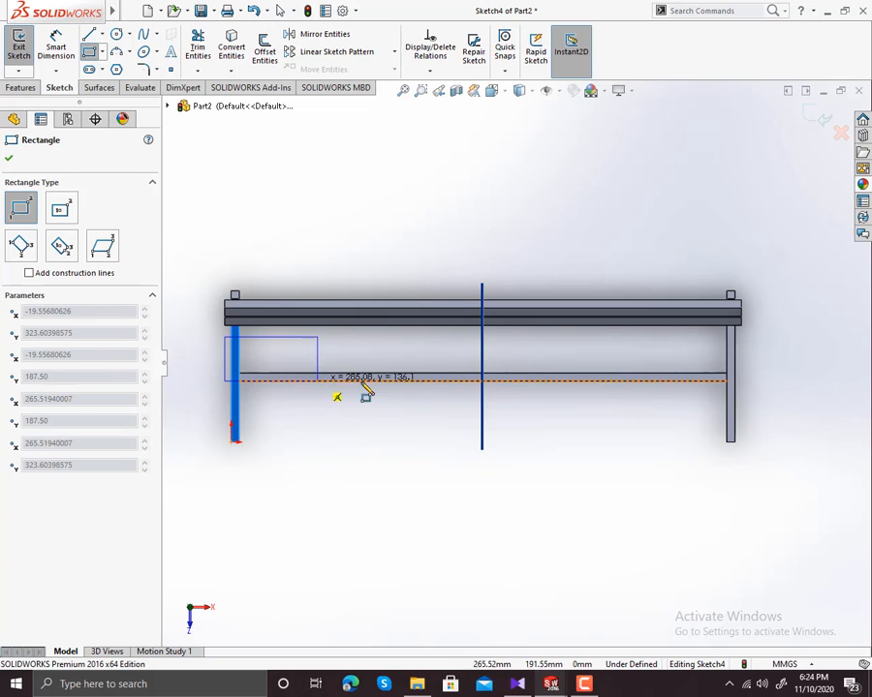
click(742, 380)
Dimension the seat rectangle's short edge 20 mm outward from the outer edge of the side frame
scroll(230, 371, down, 5)
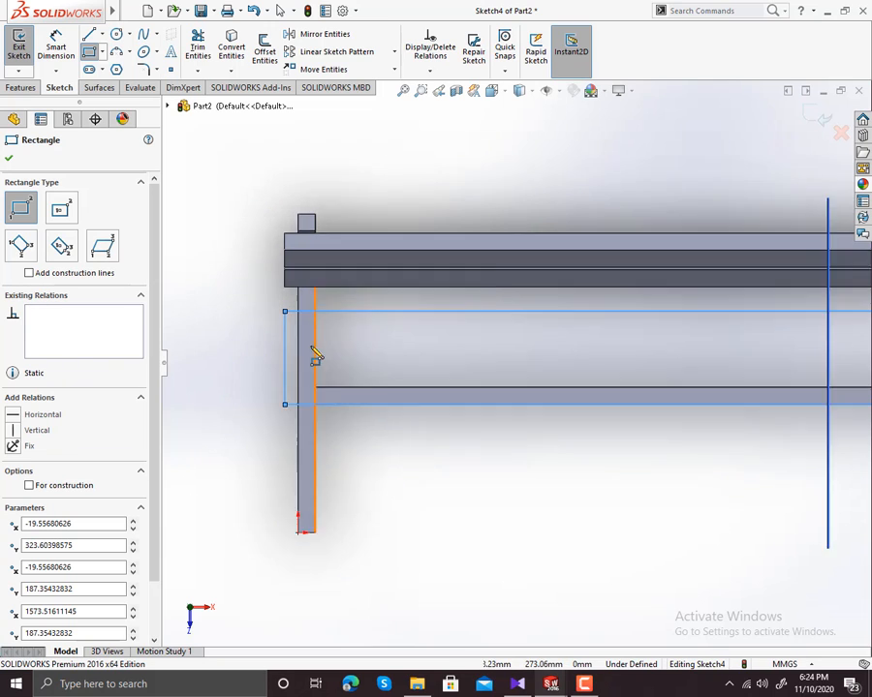
click(55, 49)
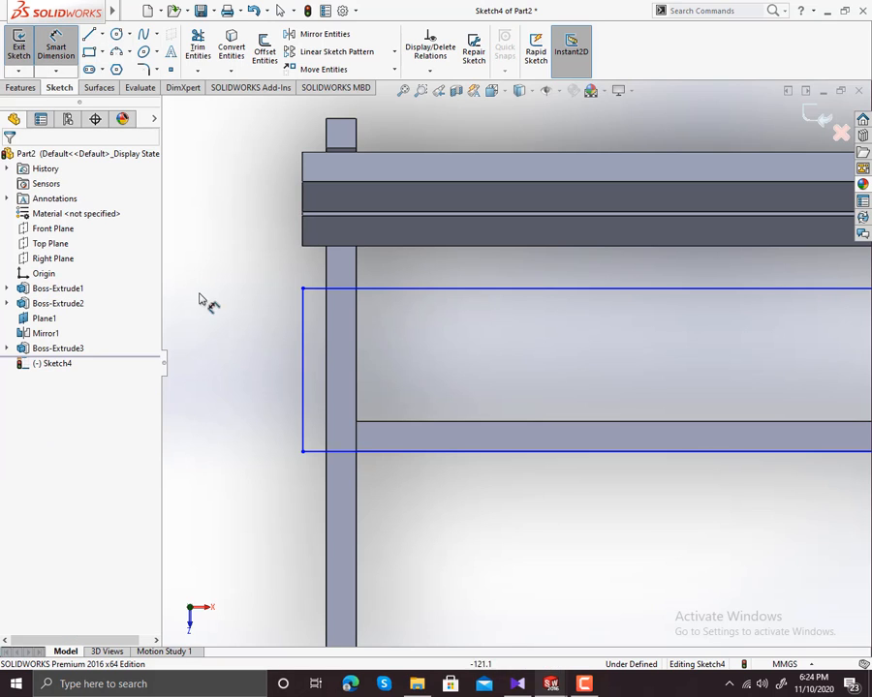
click(303, 340)
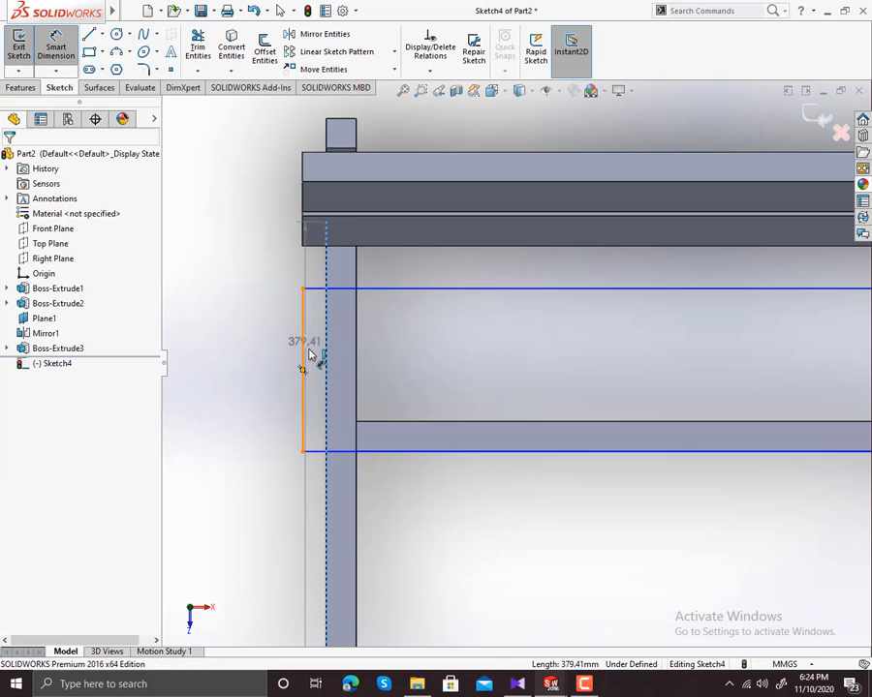
click(326, 354)
click(316, 356)
text(20)
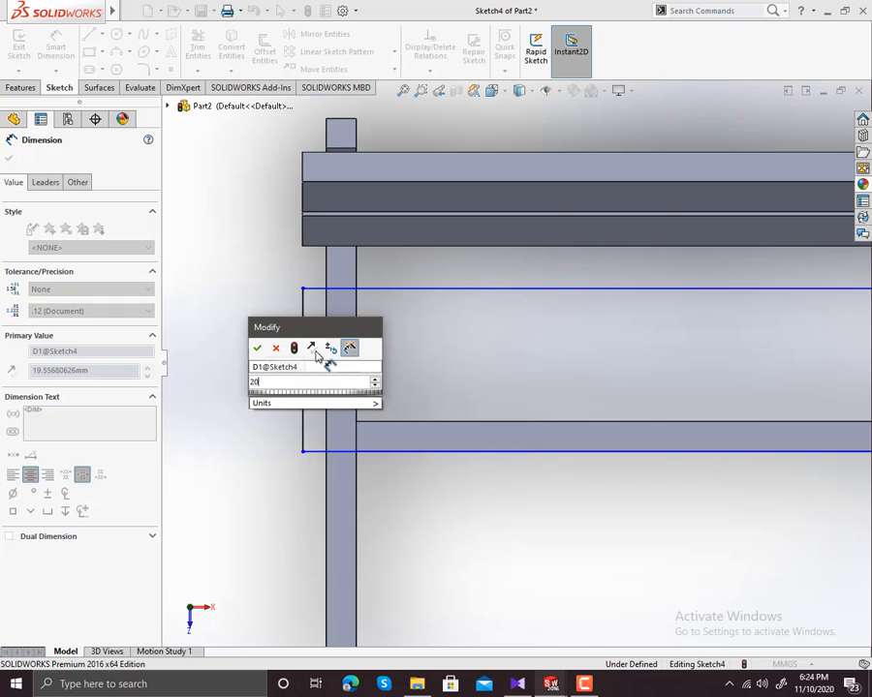
key(Return)
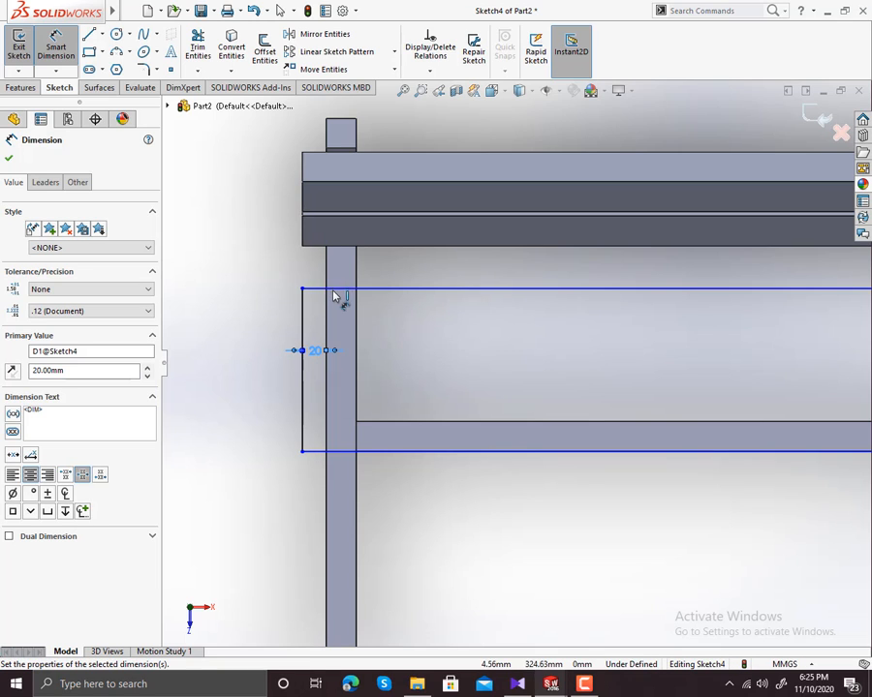
Dimension the short edge of the seat rectangle and set the board width to 165 mm
click(334, 289)
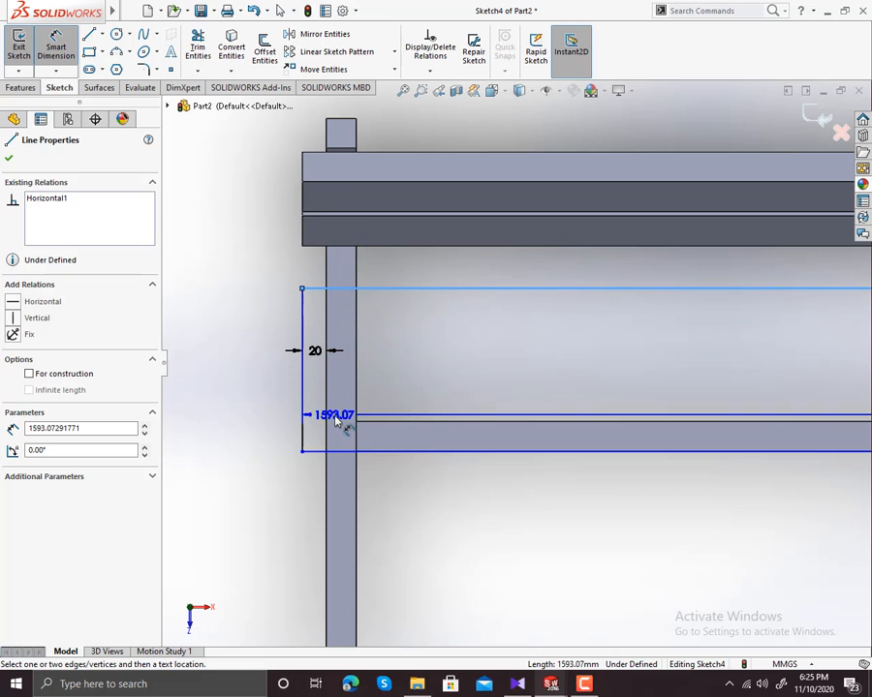
key(Escape)
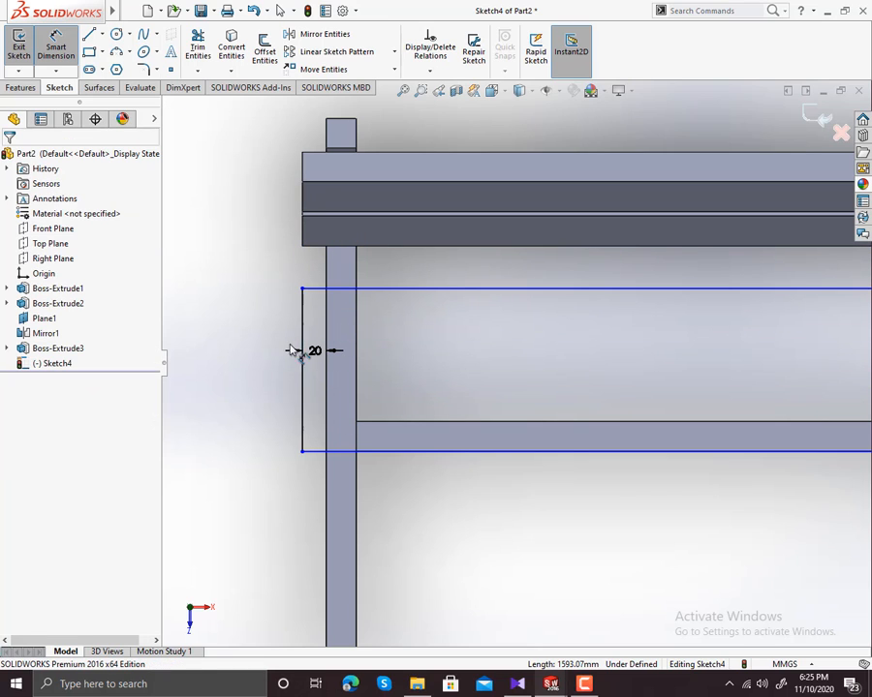
click(70, 62)
click(304, 388)
click(237, 385)
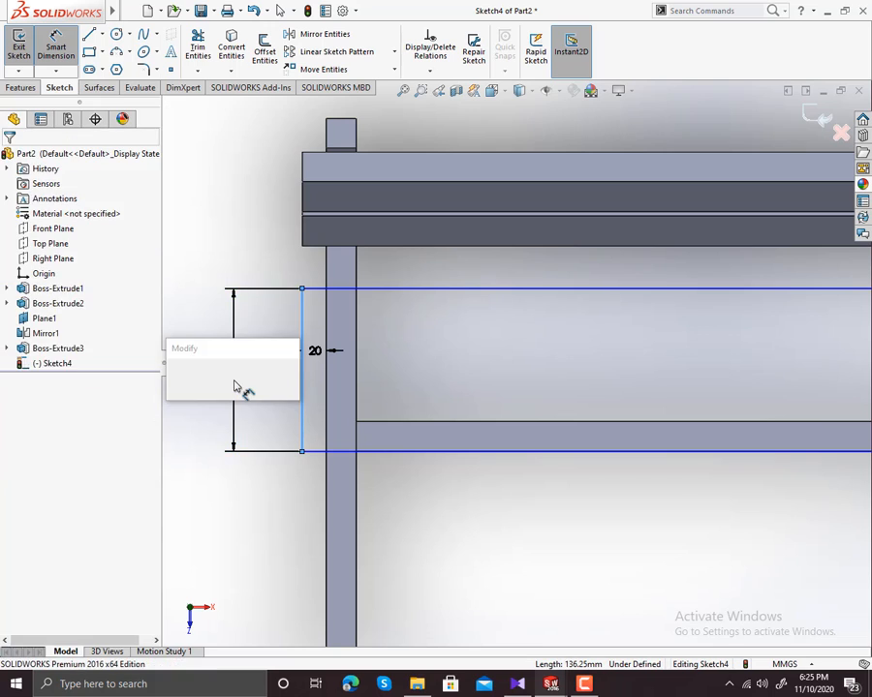
text(165)
key(Return)
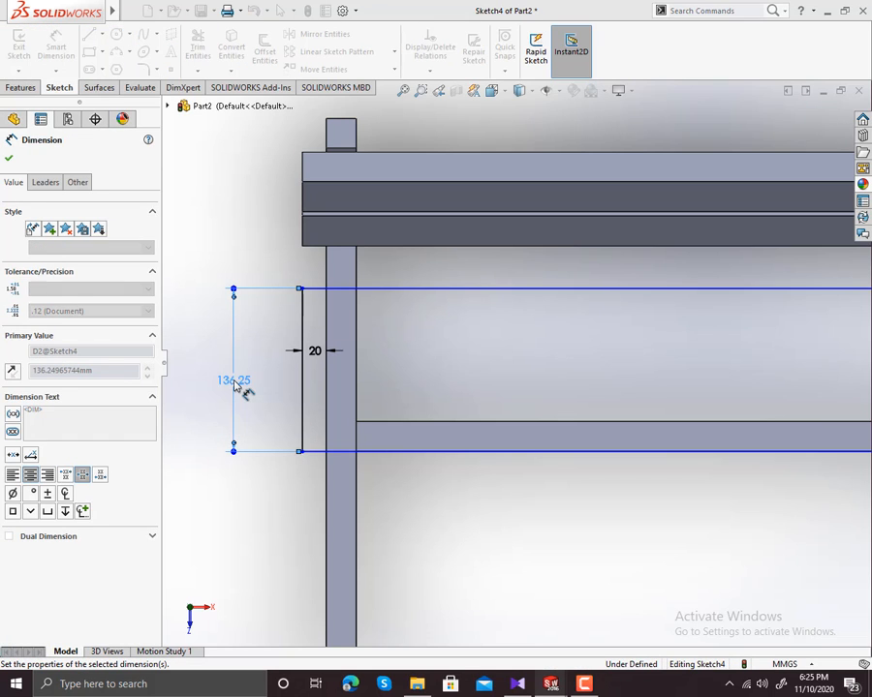
scroll(364, 397, up, 4)
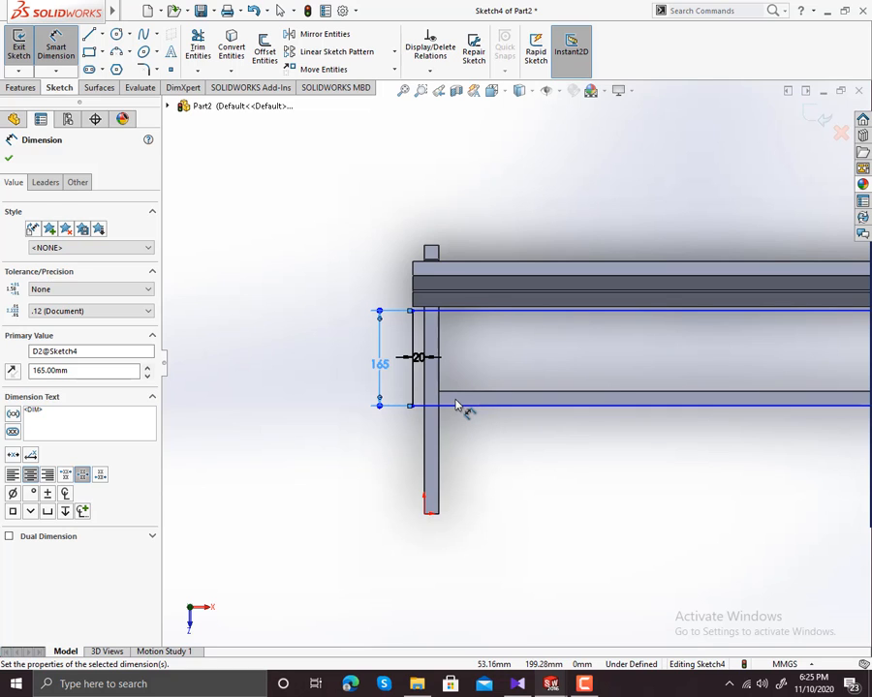
key(Escape)
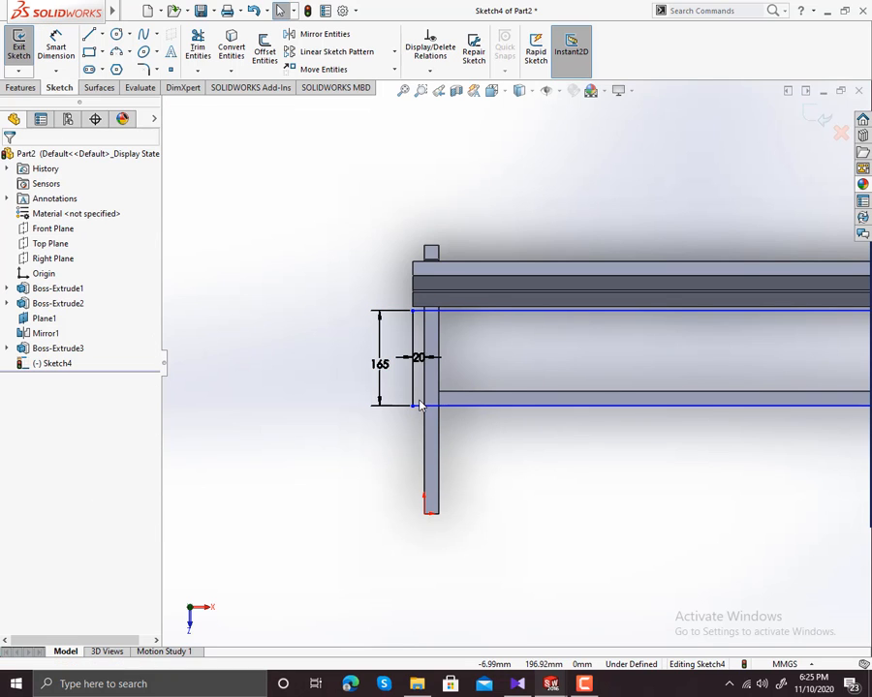
click(412, 339)
ctrl+click(467, 311)
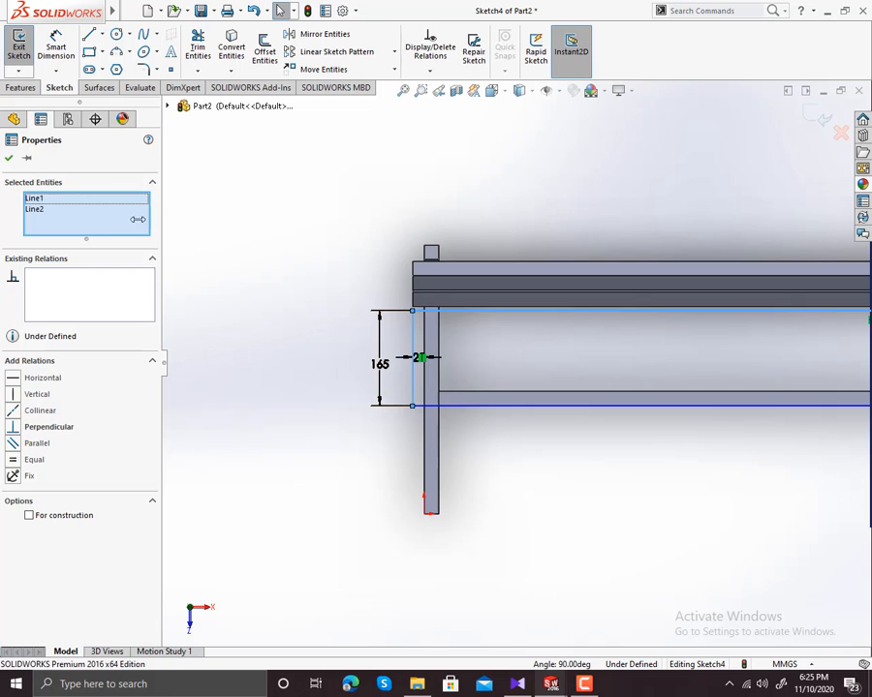
click(177, 240)
click(39, 372)
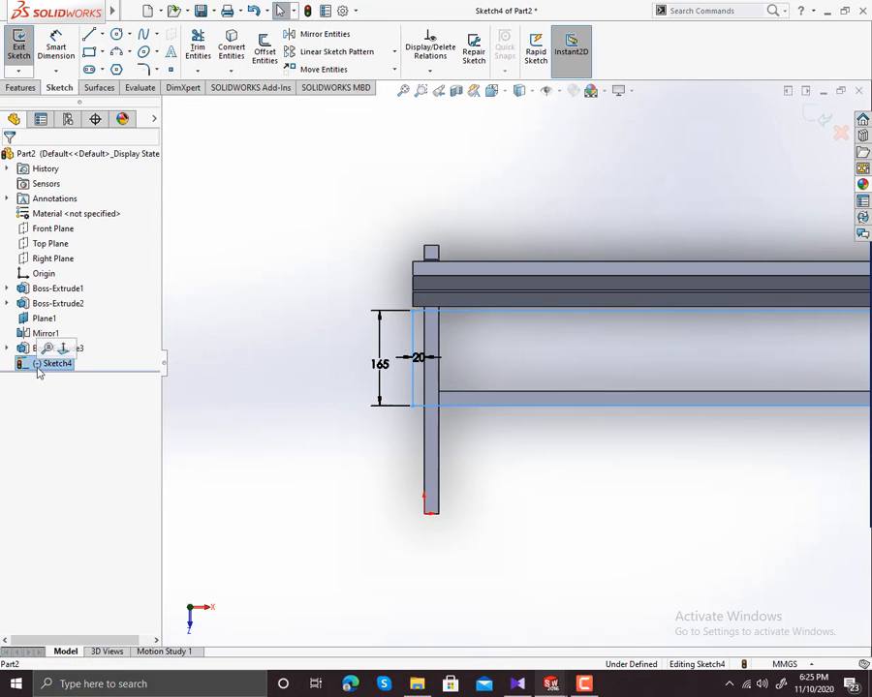
click(304, 72)
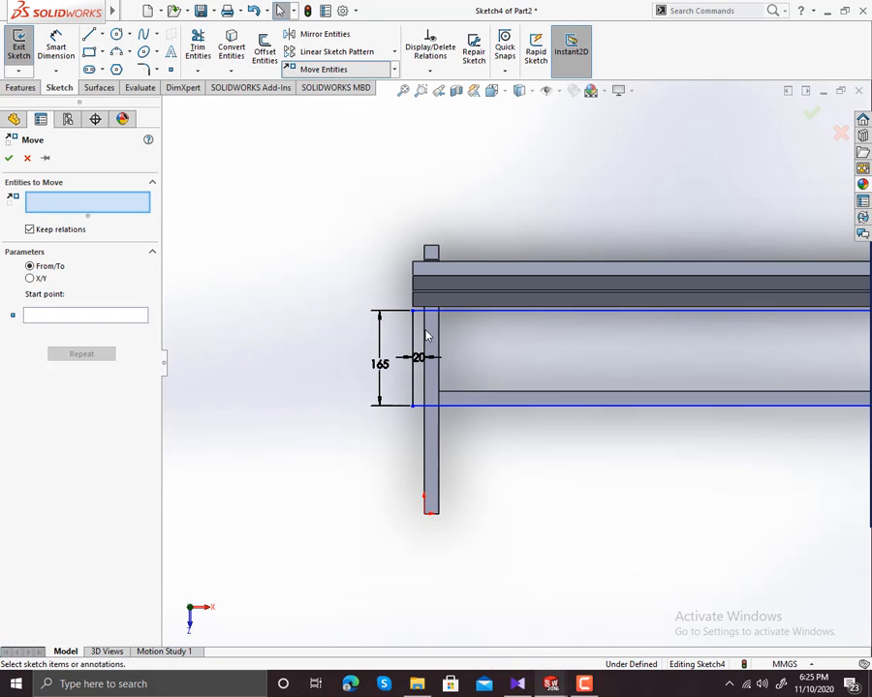
click(107, 316)
click(413, 315)
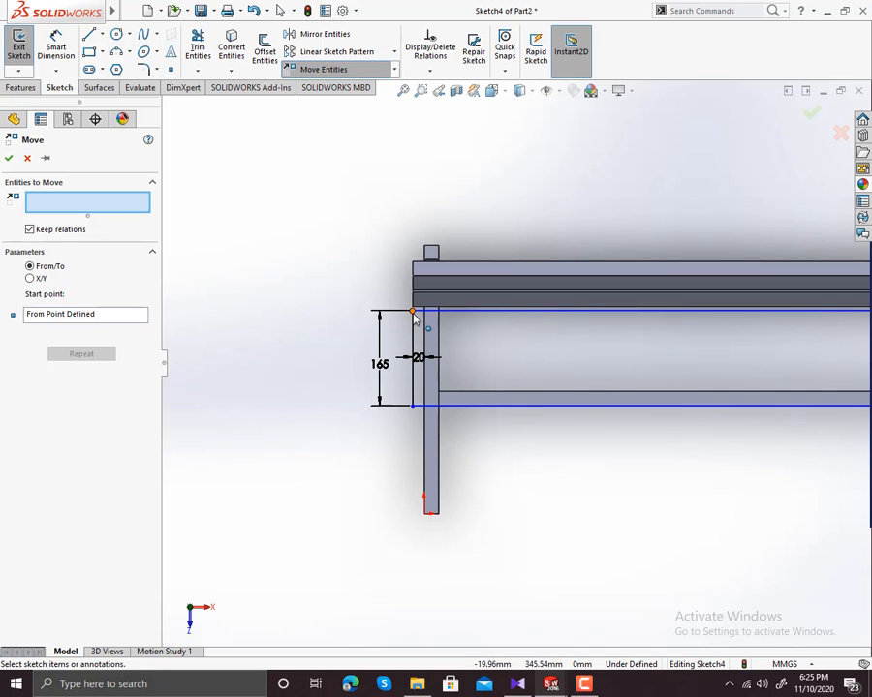
click(96, 318)
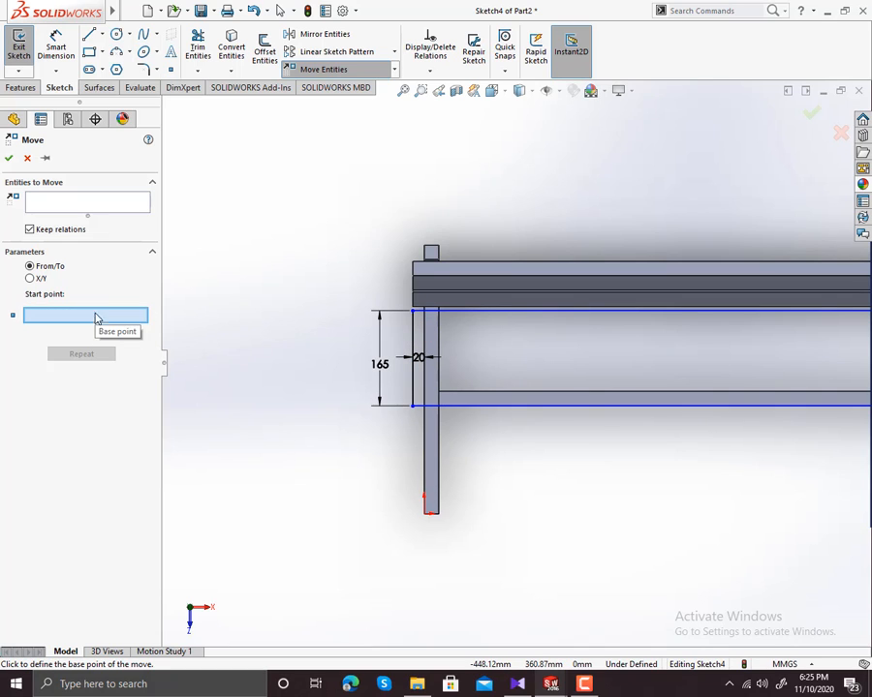
click(414, 314)
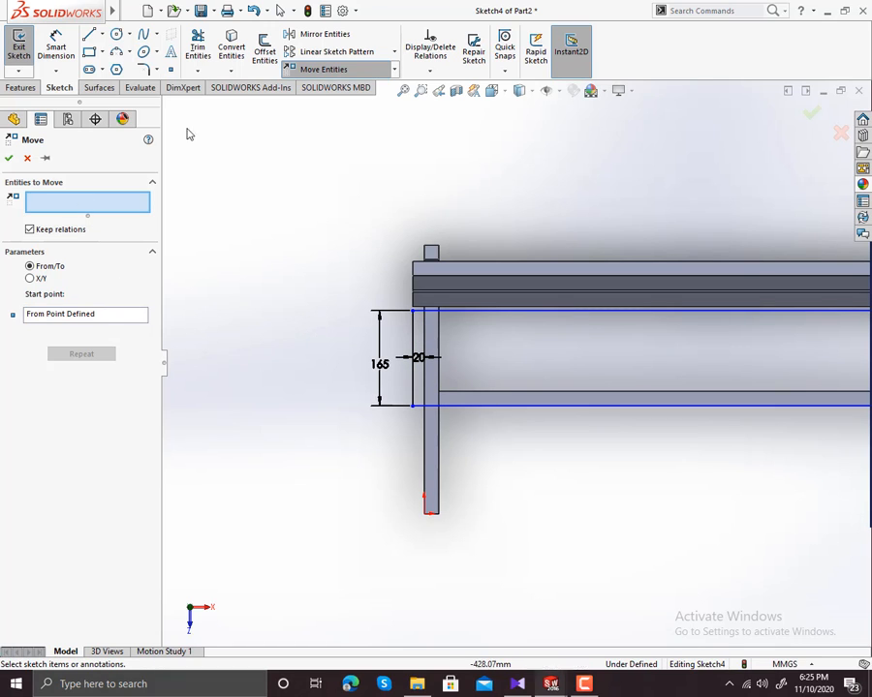
click(28, 158)
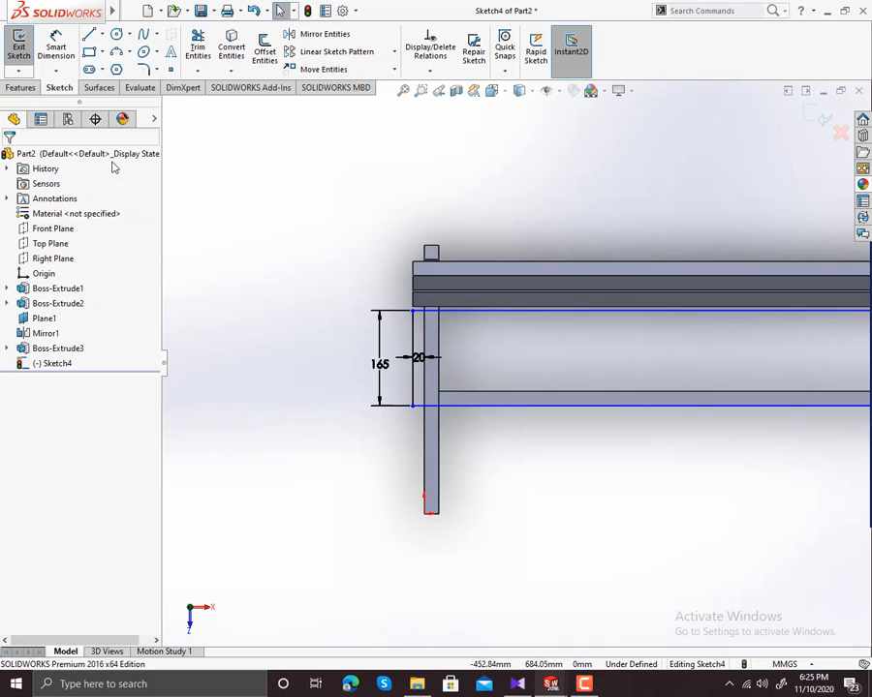
Move the whole seat rectangle by its rear corner slightly forward, away from the backrest, using Move Entities
click(60, 364)
click(320, 70)
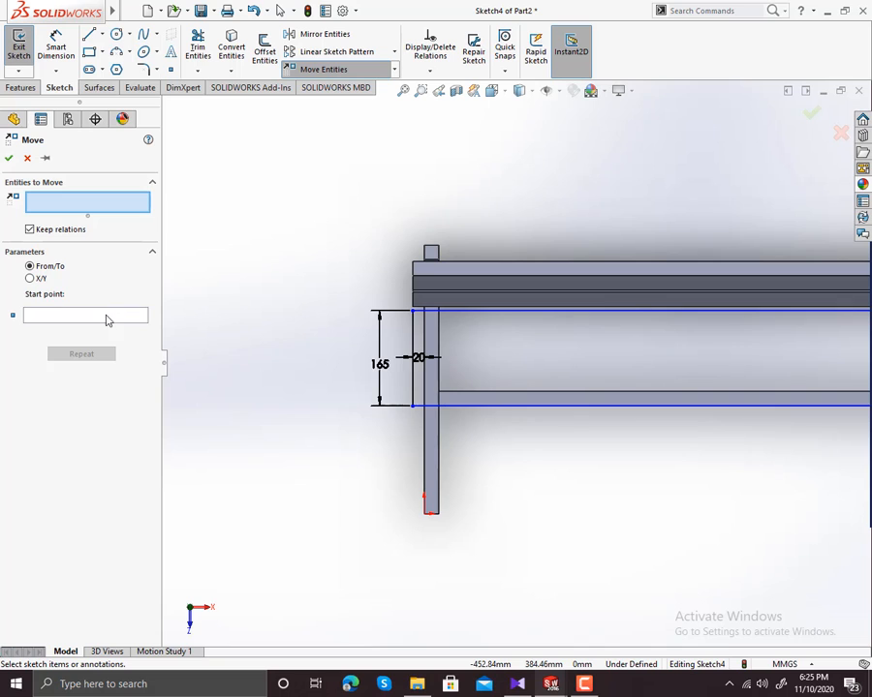
click(107, 320)
click(413, 312)
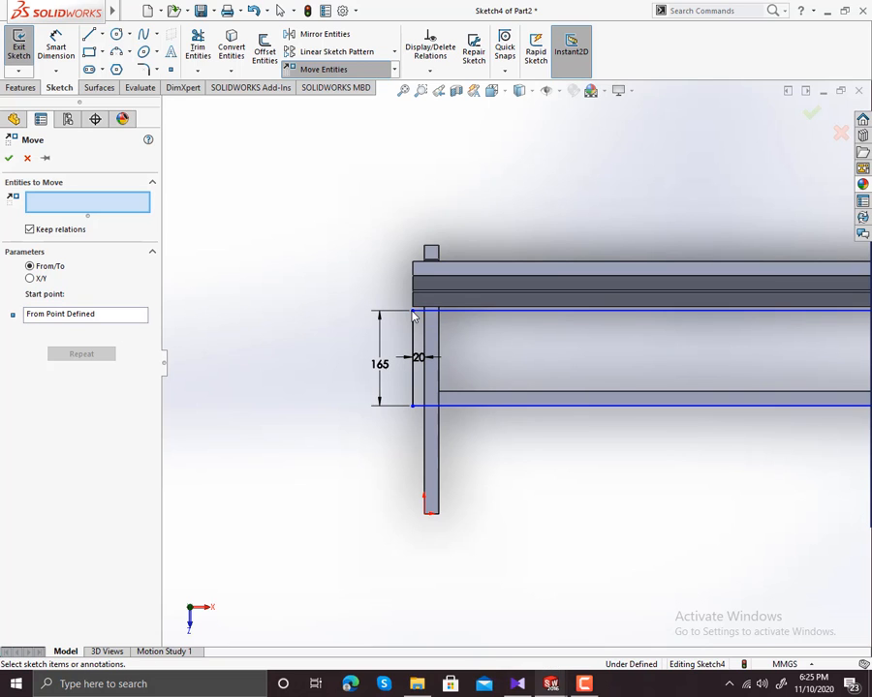
click(523, 320)
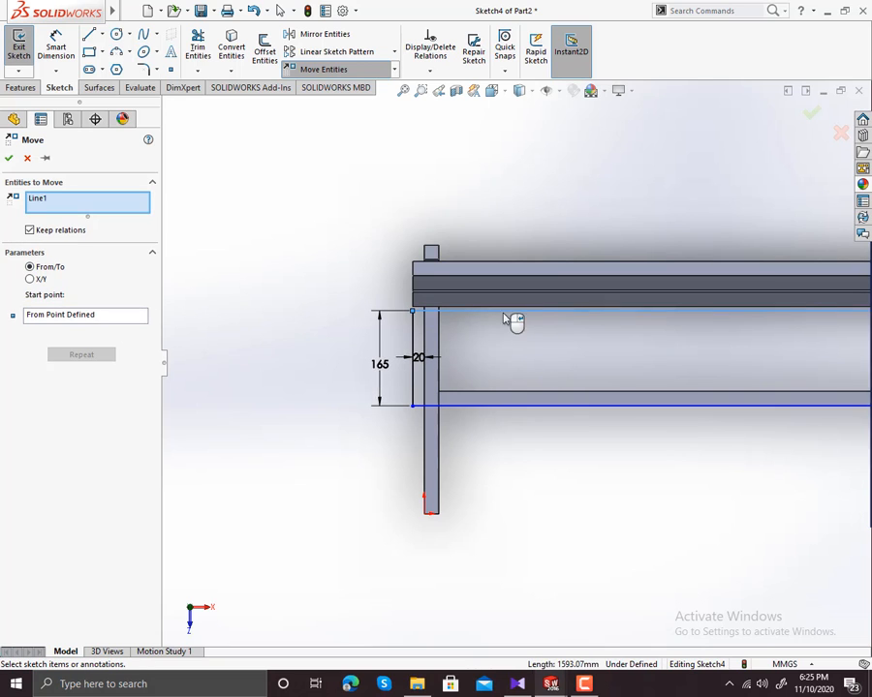
click(415, 342)
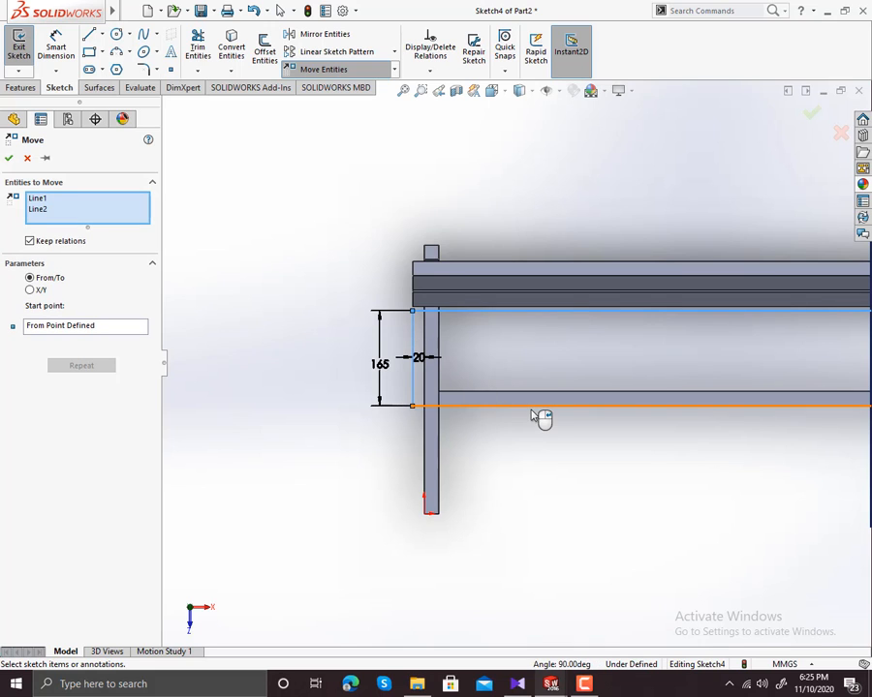
click(532, 408)
scroll(726, 427, up, 5)
scroll(736, 431, up, 3)
scroll(739, 390, down, 5)
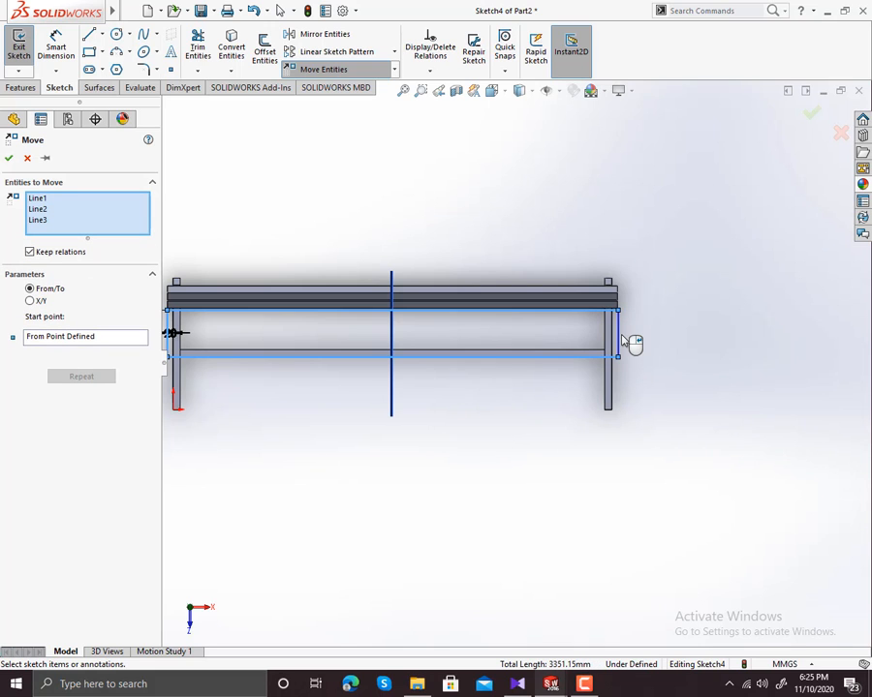
click(621, 336)
scroll(523, 358, up, 3)
scroll(411, 354, down, 5)
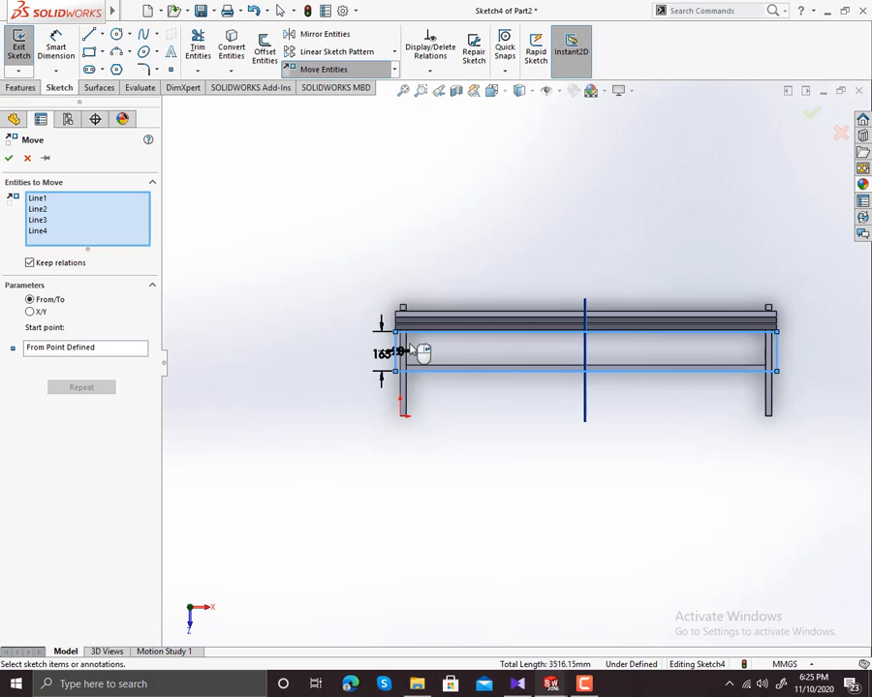
scroll(393, 350, down, 5)
click(61, 347)
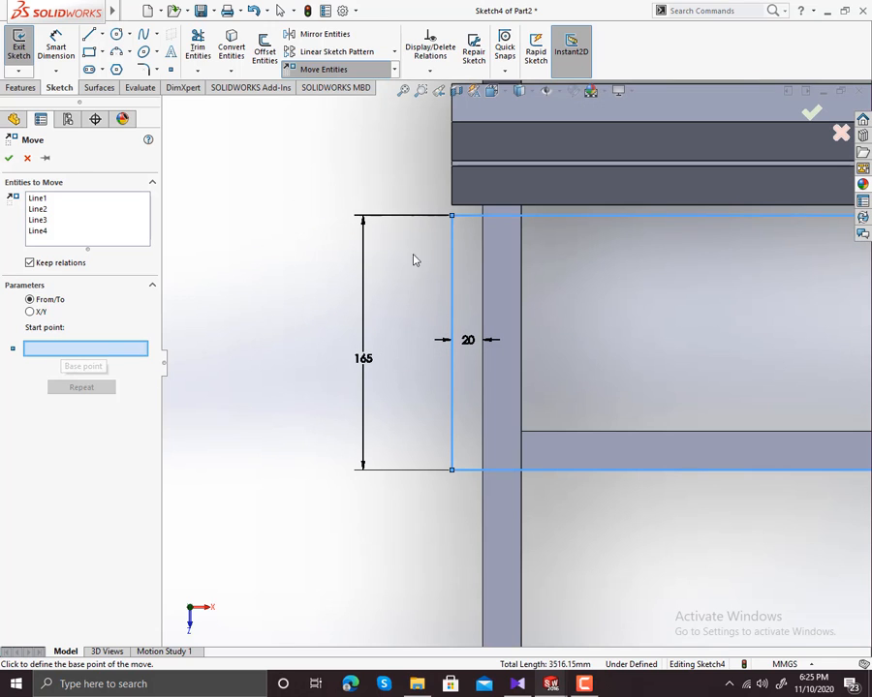
click(451, 215)
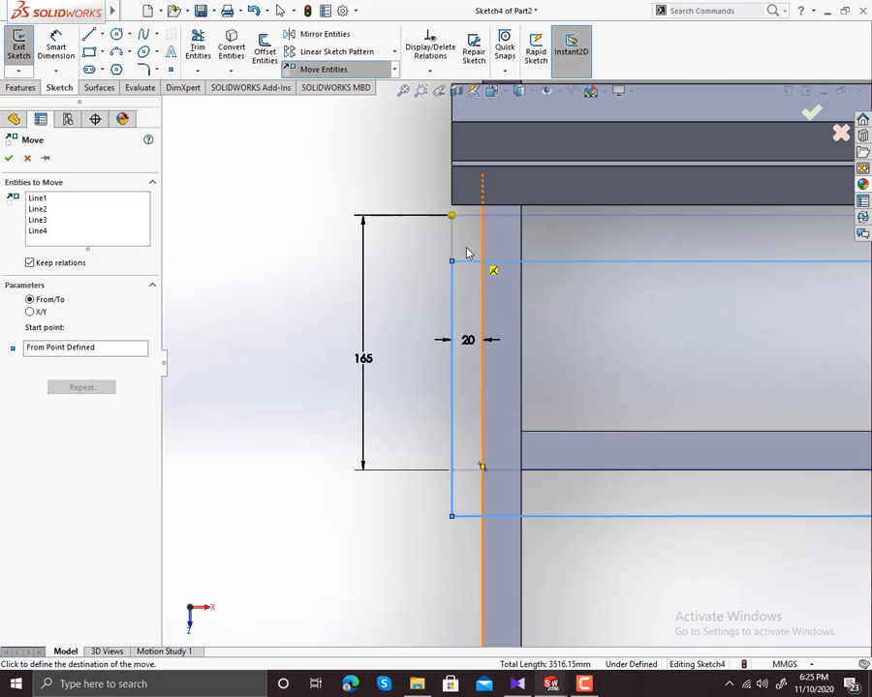
click(452, 249)
scroll(454, 252, up, 5)
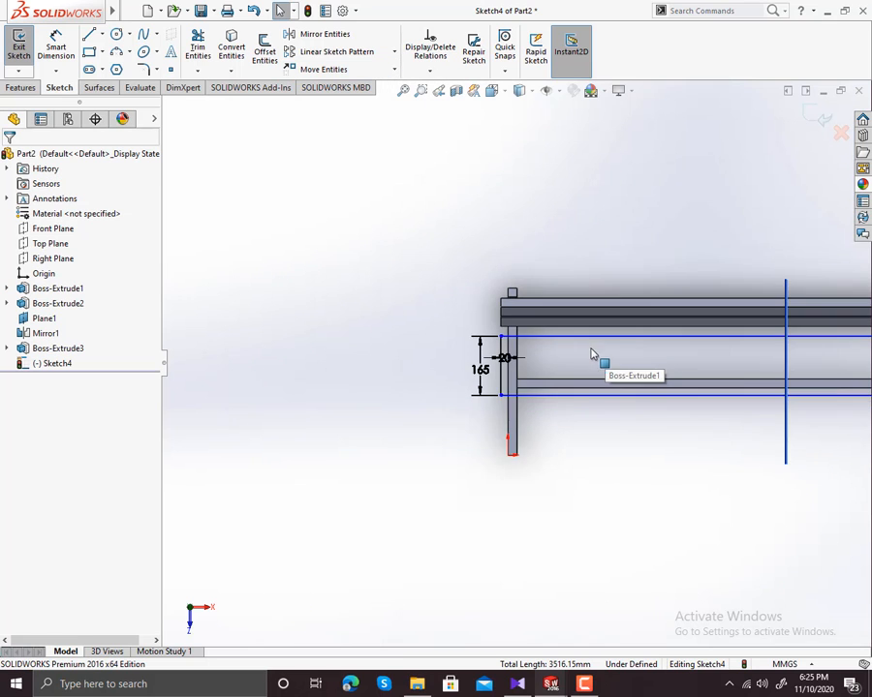
Copy the four lines of the seat rectangle forward with Copy Entities, leaving a gap of about 31 mm between the two rectangles
scroll(591, 352, down, 3)
scroll(439, 388, down, 2)
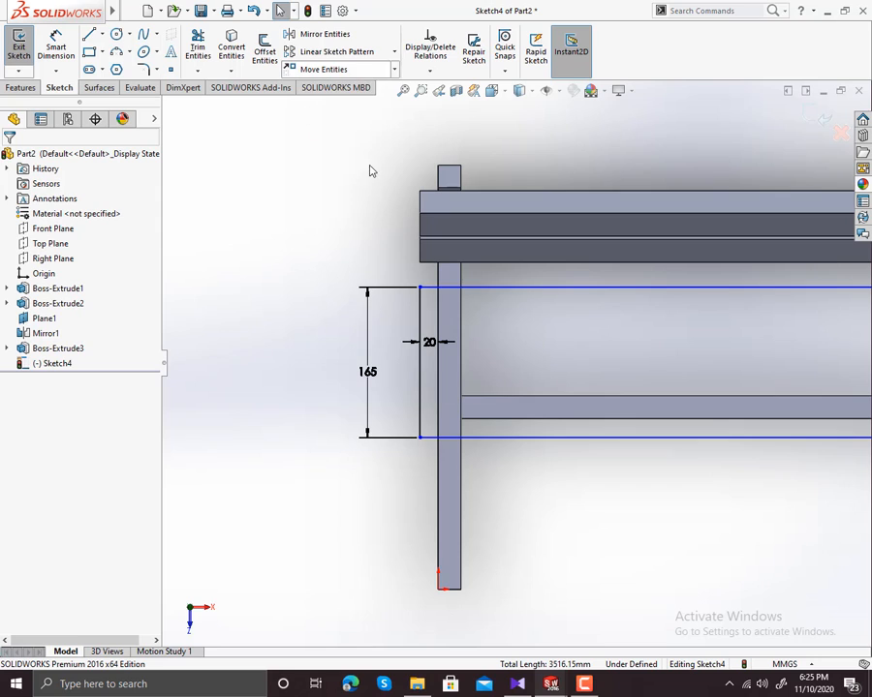
click(56, 366)
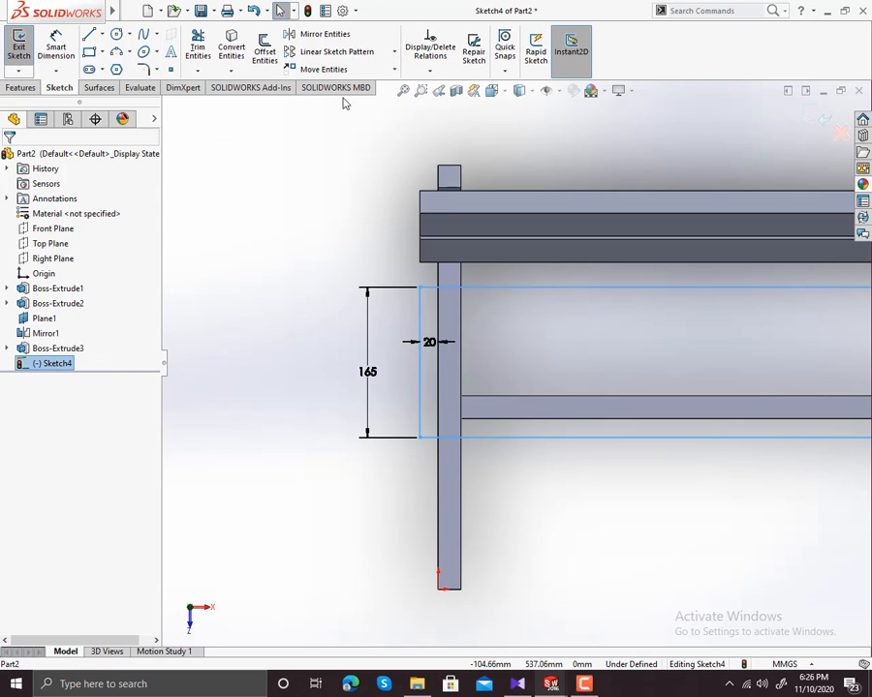
click(395, 72)
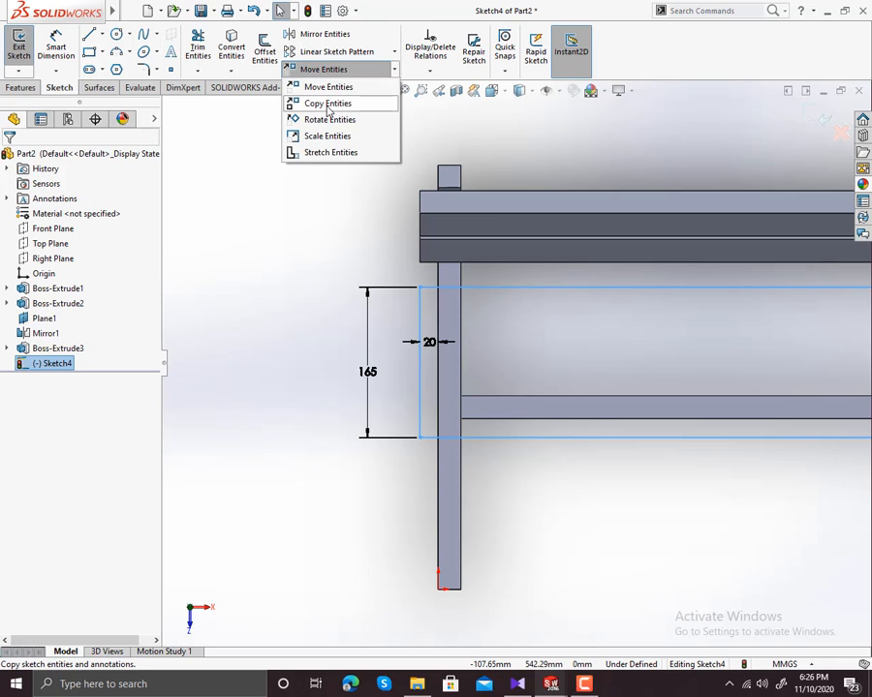
click(317, 101)
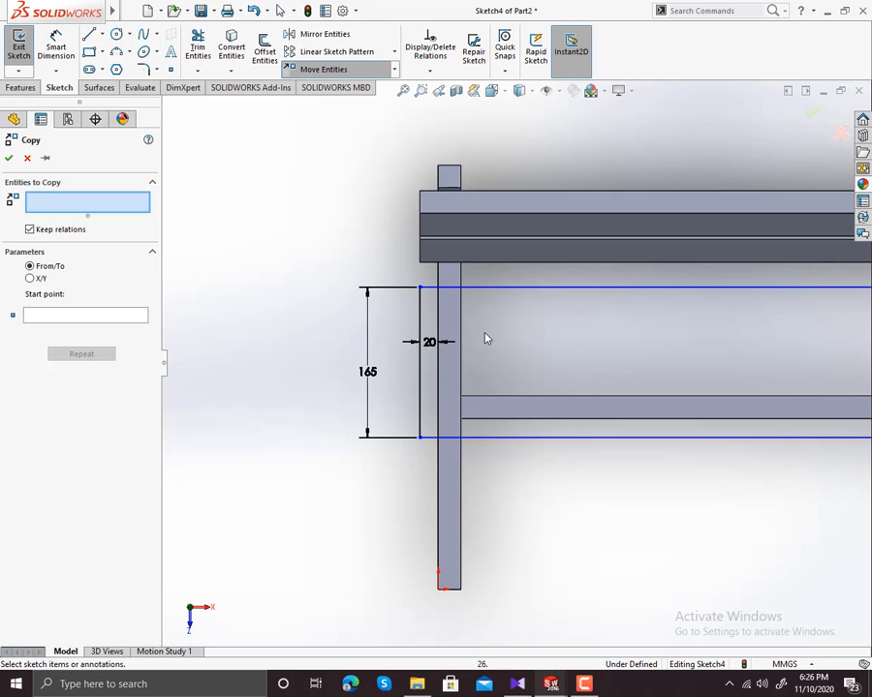
click(420, 337)
click(419, 330)
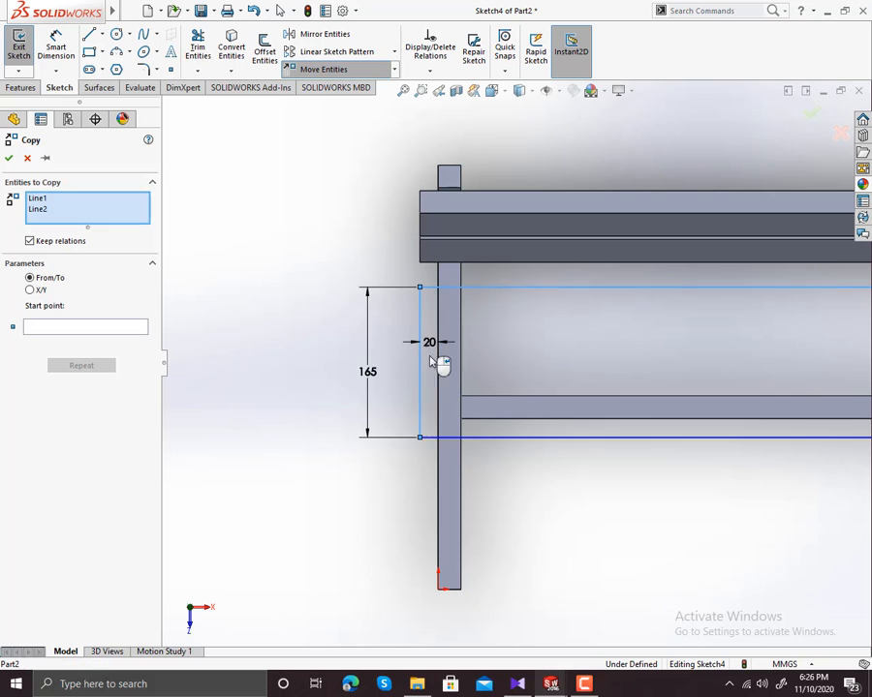
click(537, 438)
scroll(754, 439, up, 5)
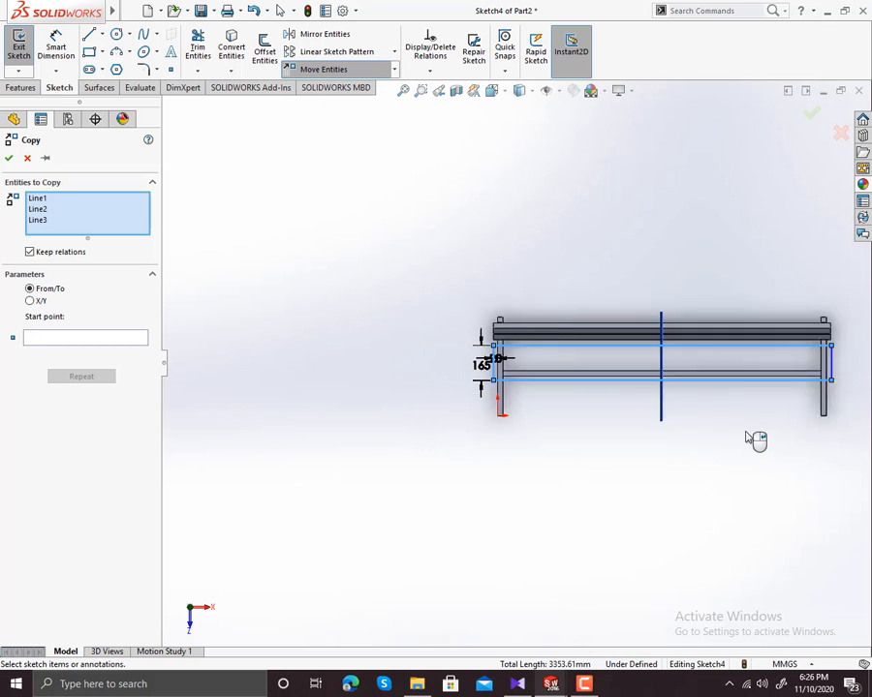
scroll(696, 367, down, 6)
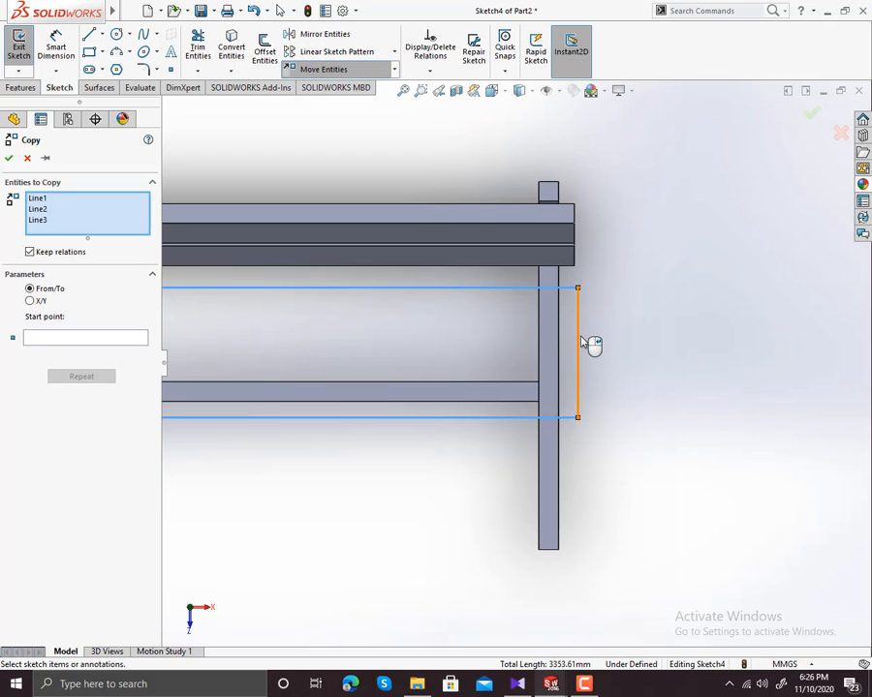
click(579, 343)
scroll(411, 369, up, 5)
scroll(306, 375, down, 6)
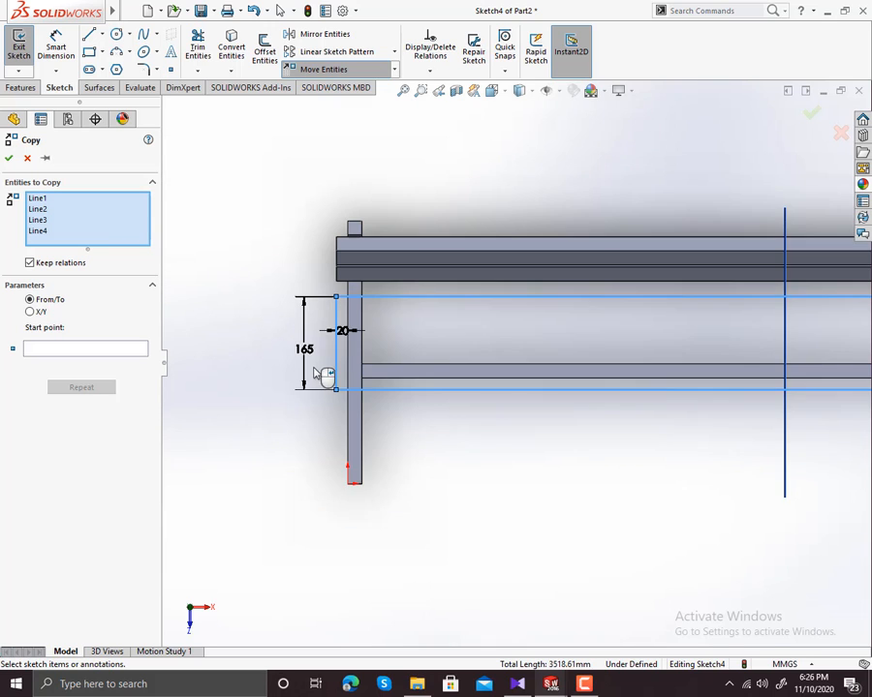
scroll(290, 374, down, 3)
click(69, 349)
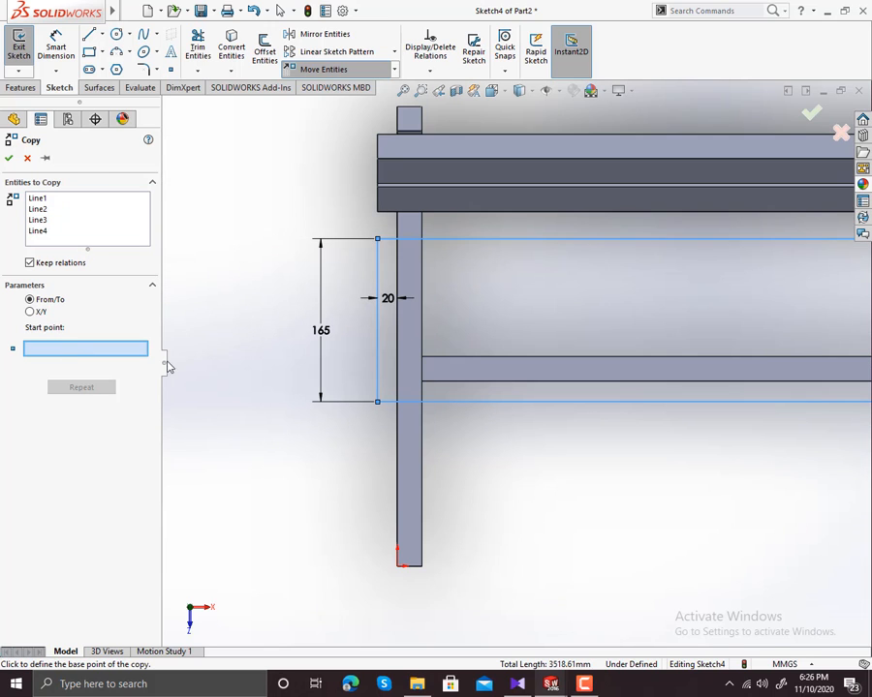
click(378, 240)
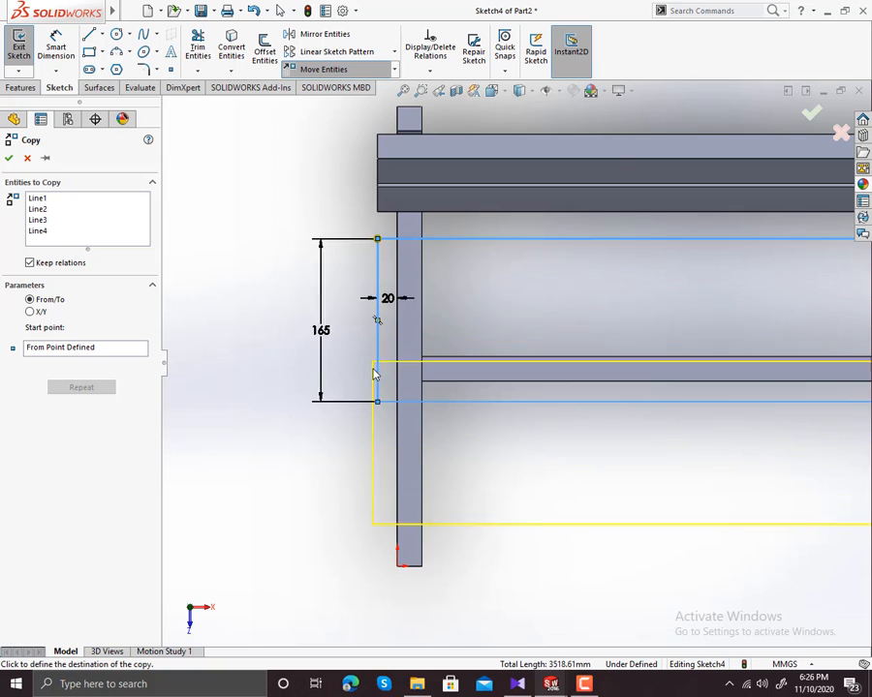
click(379, 435)
Dimension the gap between the two seat rectangles and set it to 20 mm
click(70, 47)
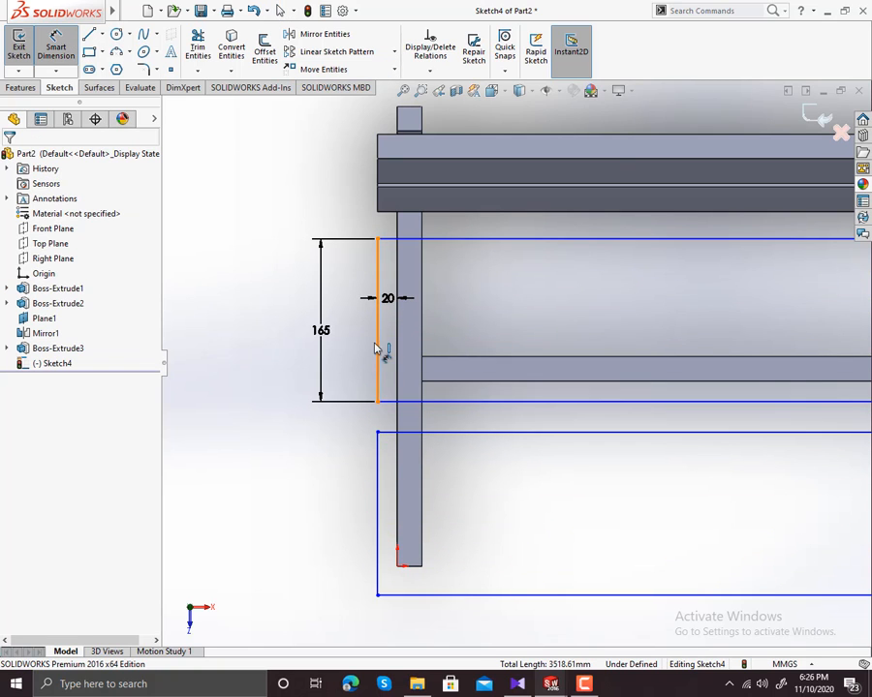
click(416, 403)
click(411, 437)
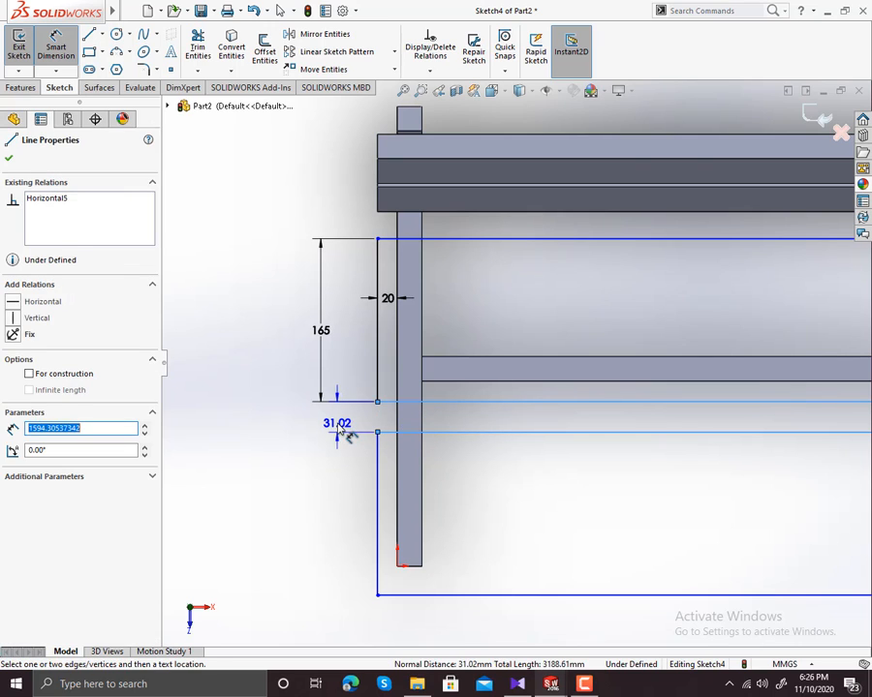
click(339, 432)
text(20)
key(Return)
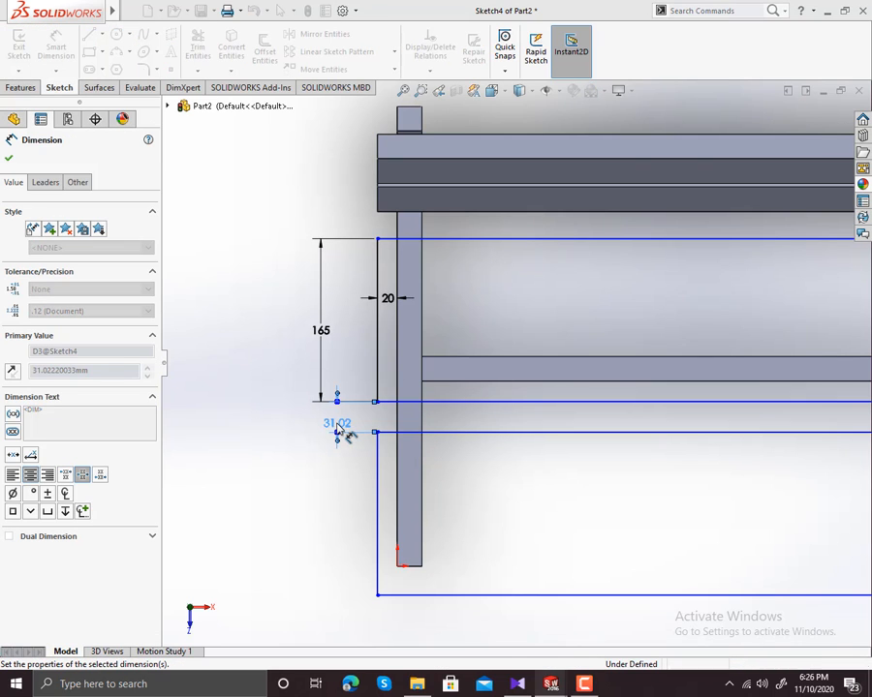
click(10, 160)
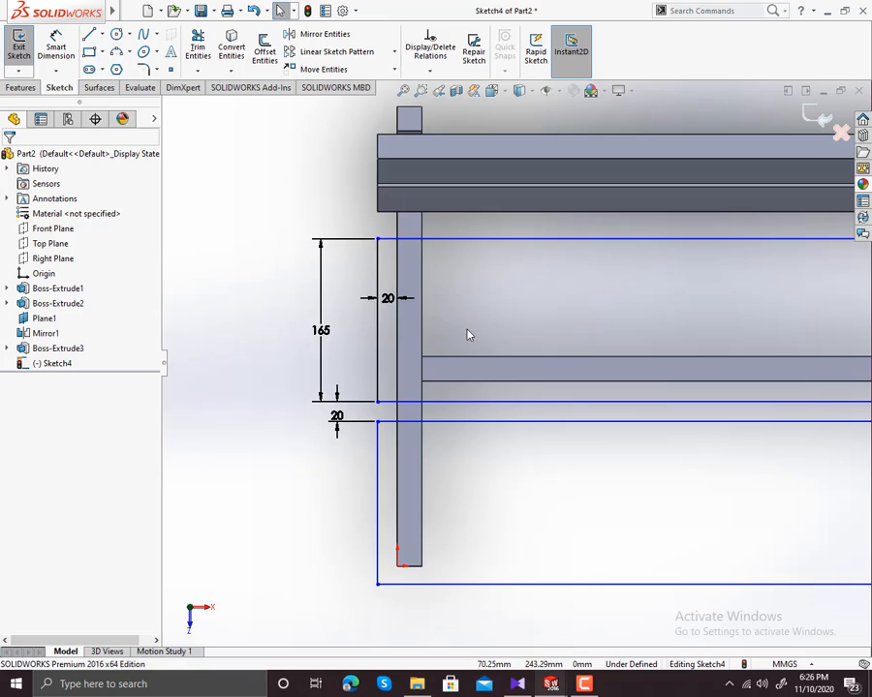
Extrude both seat rectangles upward as a blind boss 25 mm deep, with the result merged
middle_drag(468, 335, 459, 280)
scroll(468, 281, up, 5)
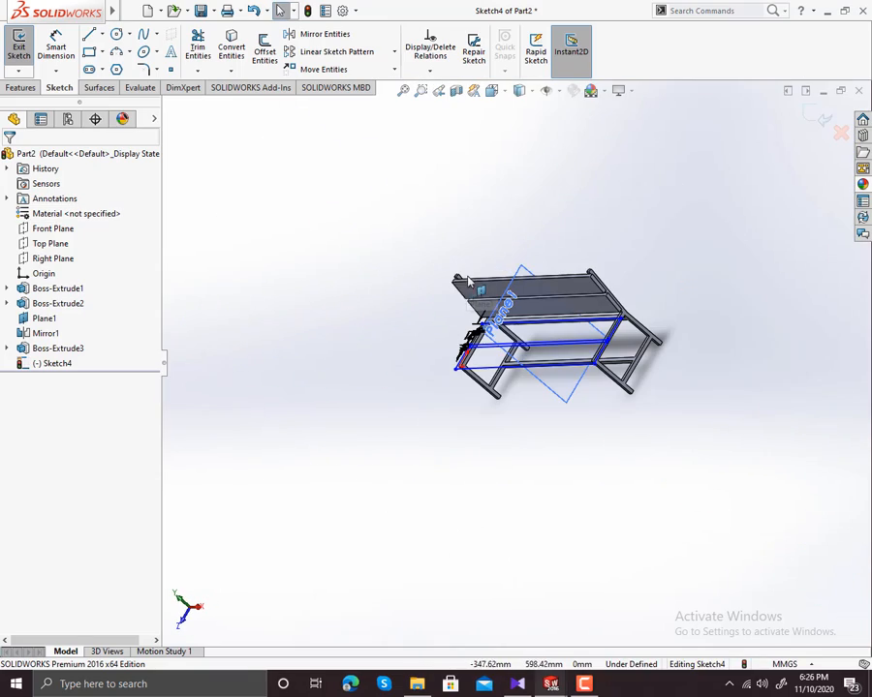
key(ctrl+7)
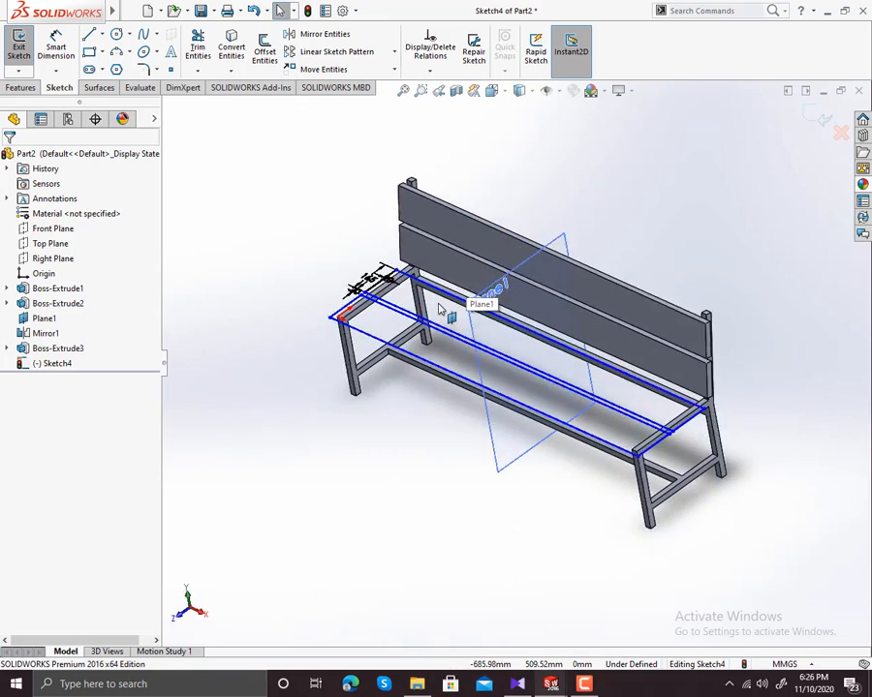
click(19, 88)
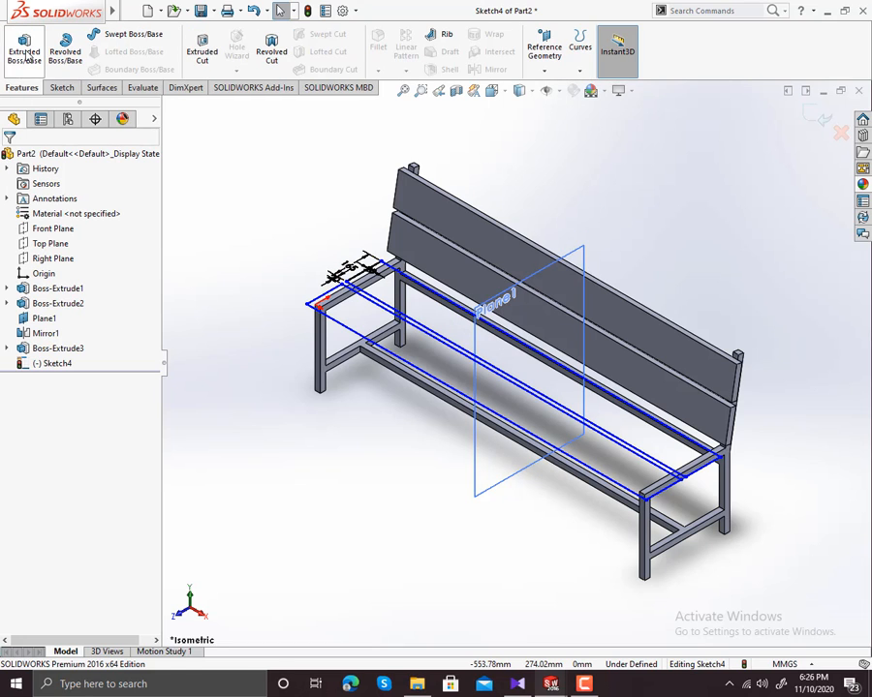
click(25, 53)
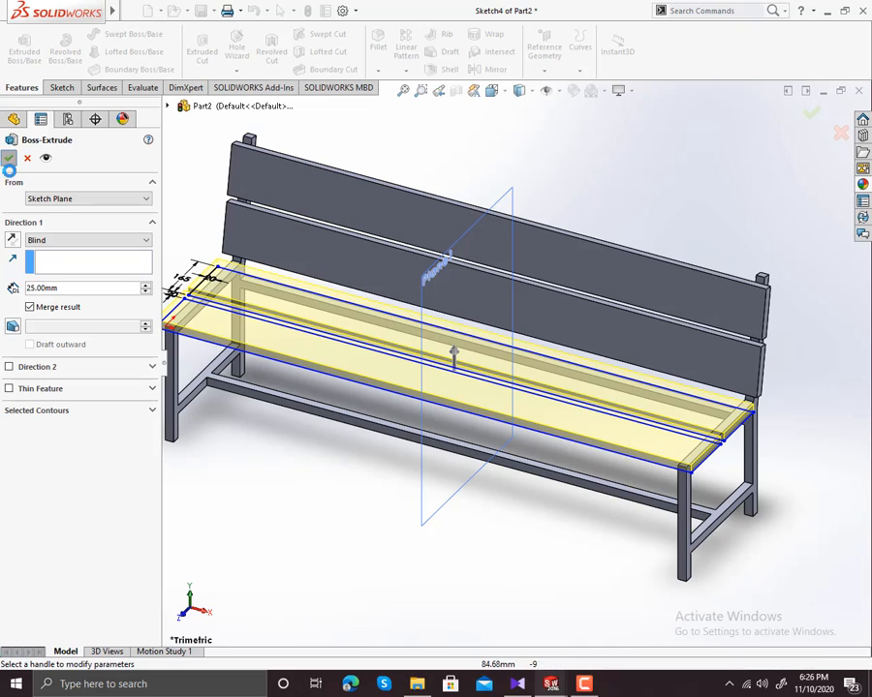
key(Return)
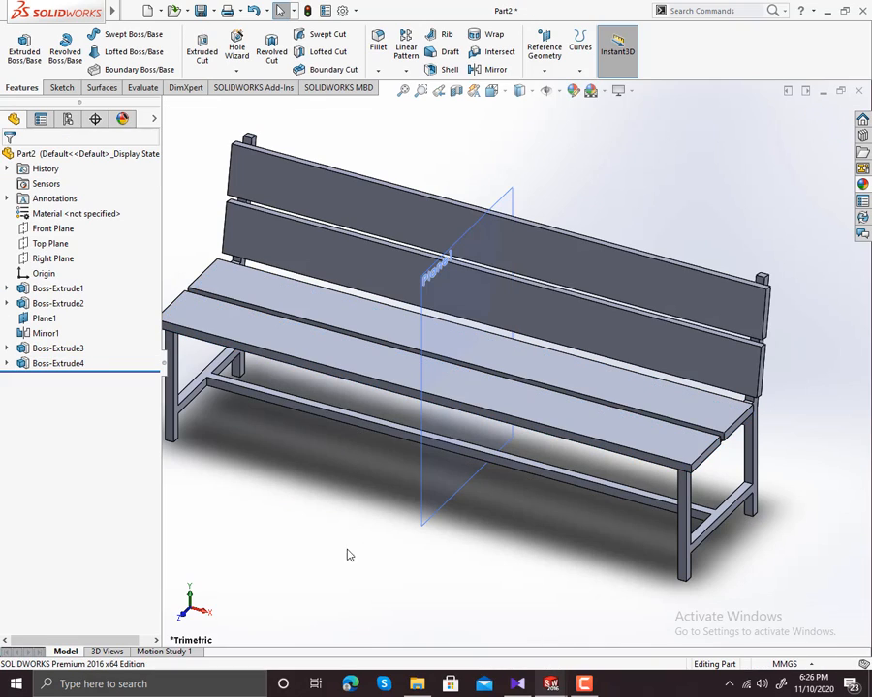
Apply the polished oak 2d wood appearance to both the backrest board and seat board extrusions
mouse_move(473, 503)
middle_down()
mouse_move(420, 478)
mouse_move(351, 487)
mouse_move(335, 498)
mouse_move(513, 384)
mouse_move(455, 456)
mouse_move(452, 509)
mouse_move(497, 417)
mouse_move(503, 449)
mouse_move(469, 515)
mouse_move(485, 521)
mouse_move(459, 519)
mouse_move(473, 512)
middle_up()
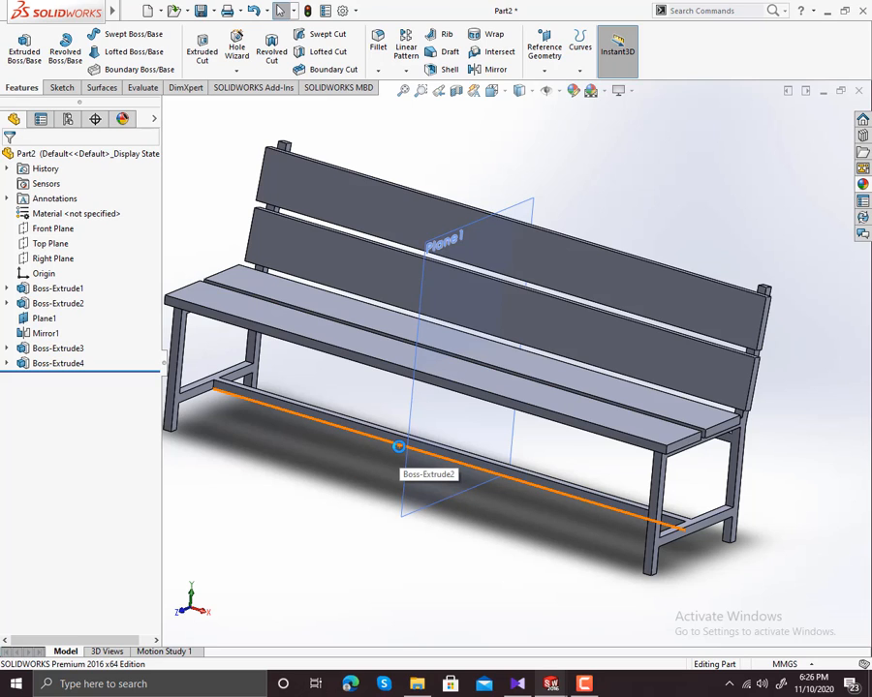
click(58, 349)
ctrl+click(58, 365)
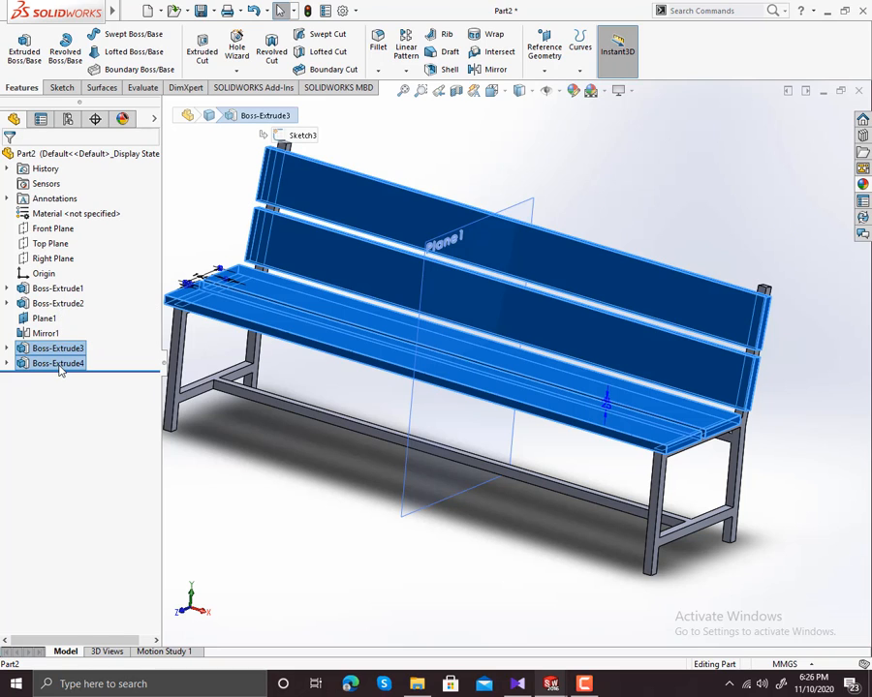
click(861, 185)
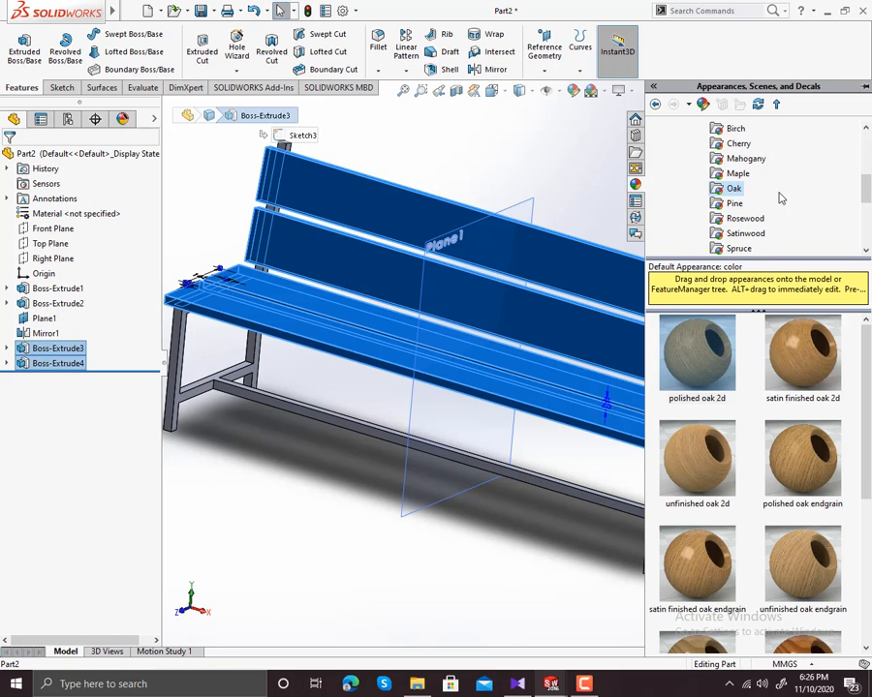
scroll(715, 175, up, 5)
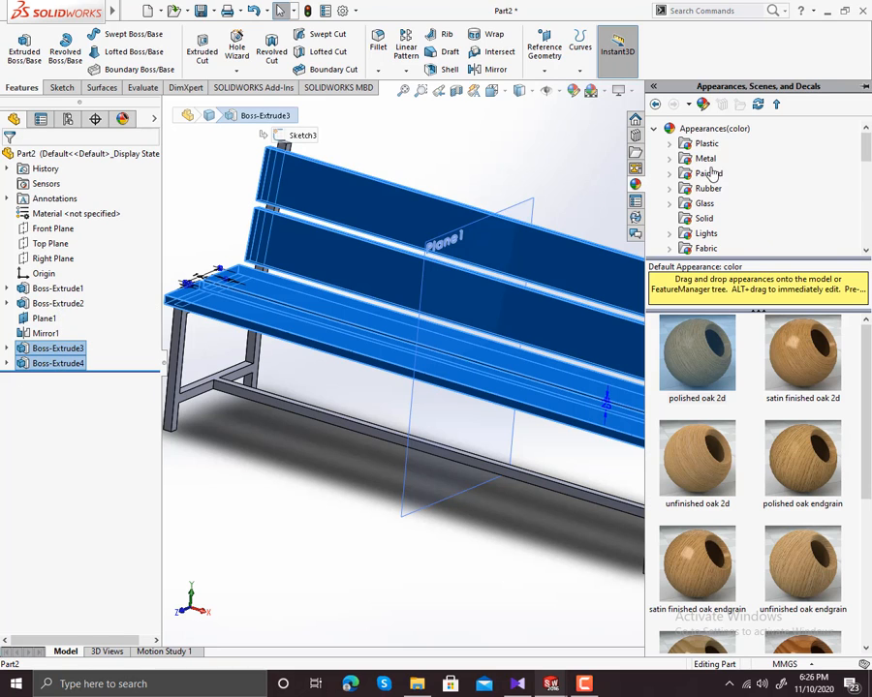
scroll(718, 247, down, 1)
click(709, 223)
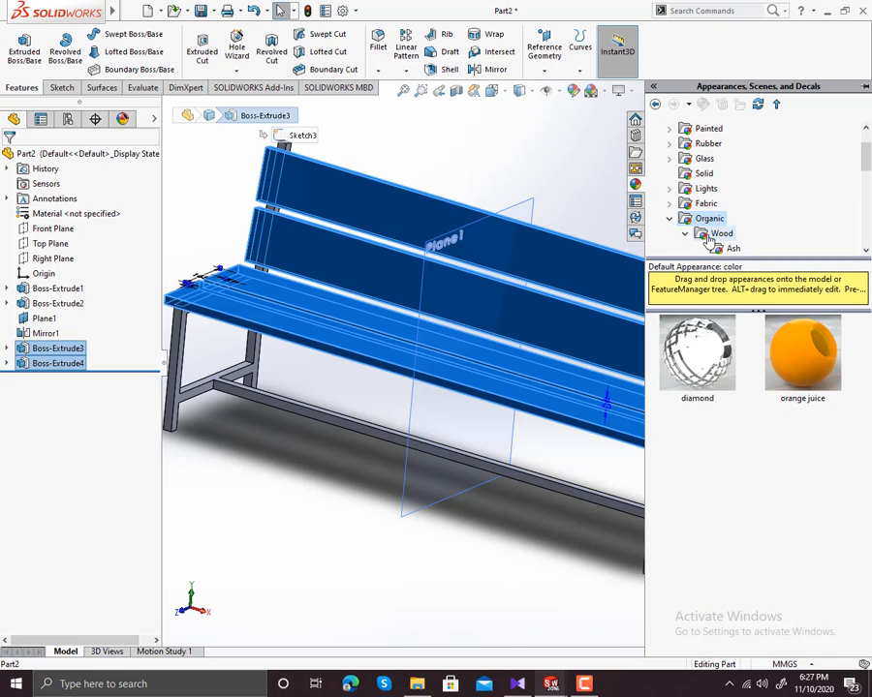
scroll(712, 237, down, 1)
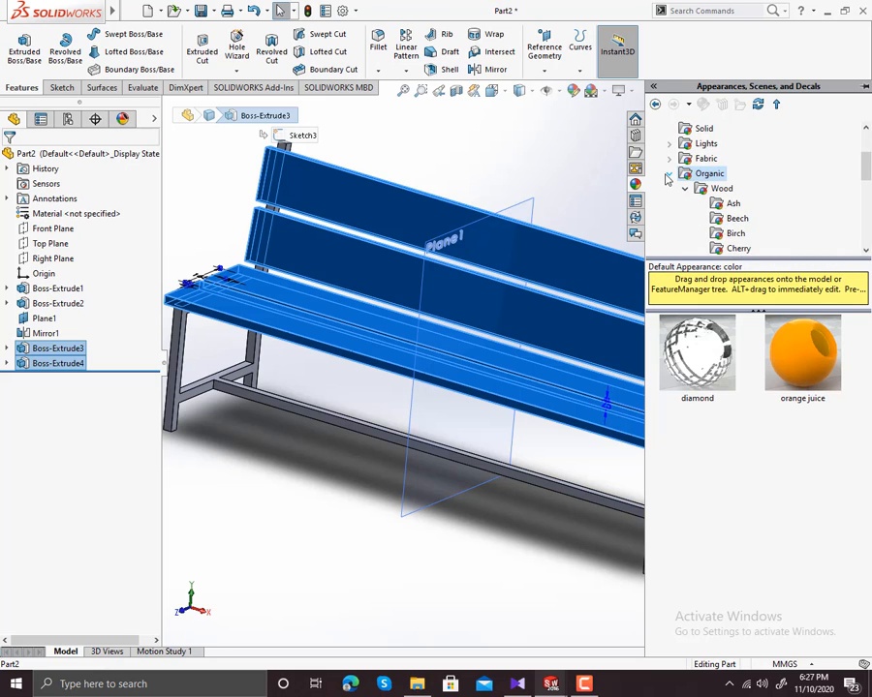
click(668, 175)
click(668, 190)
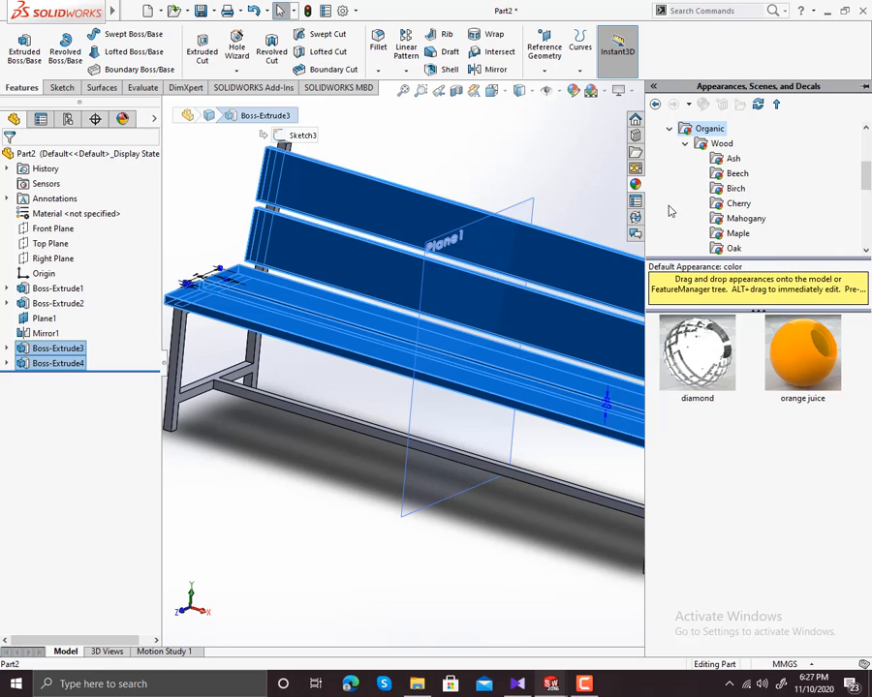
click(715, 147)
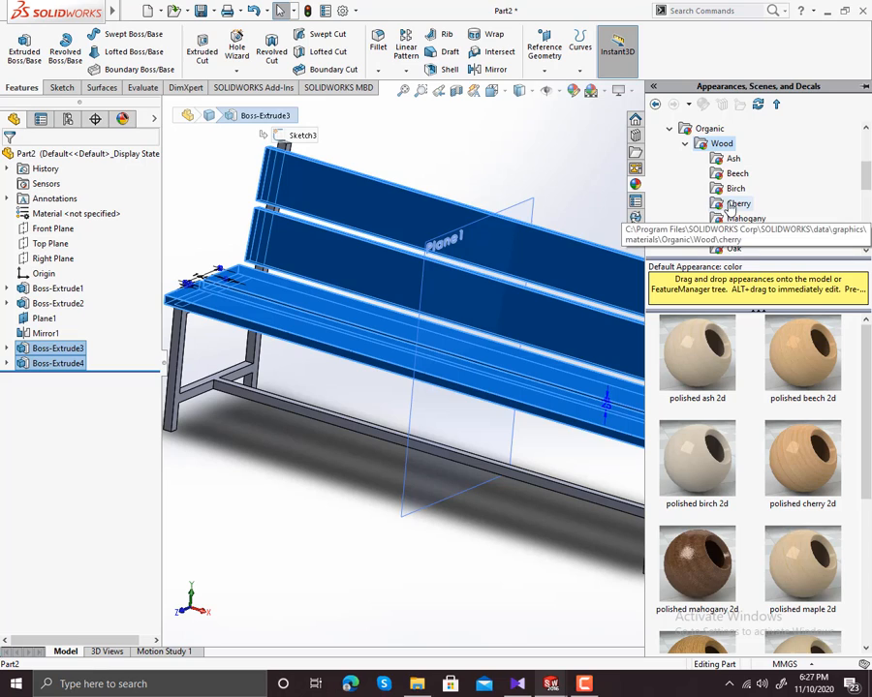
scroll(722, 179, down, 2)
click(732, 159)
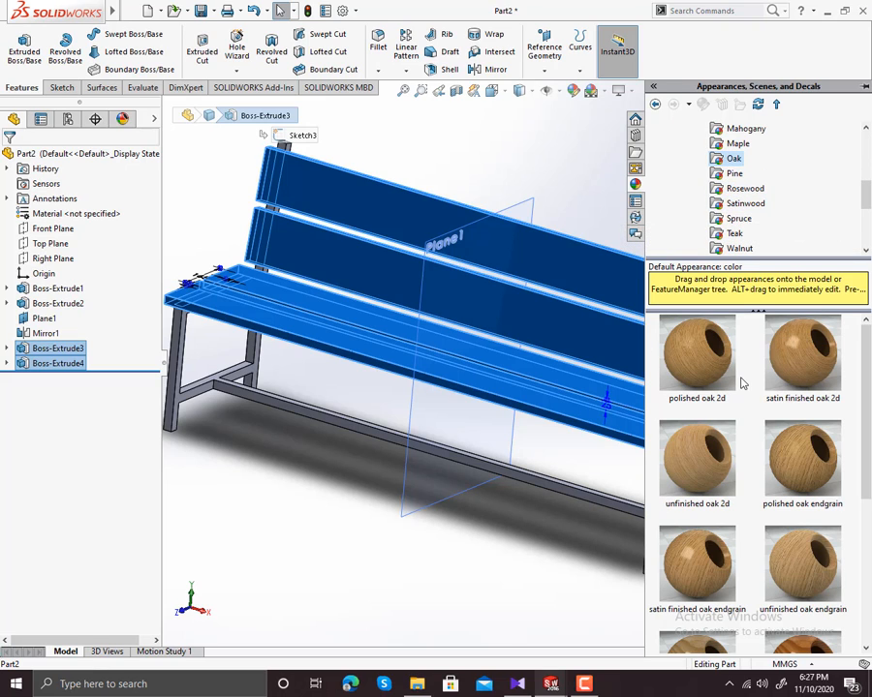
click(694, 341)
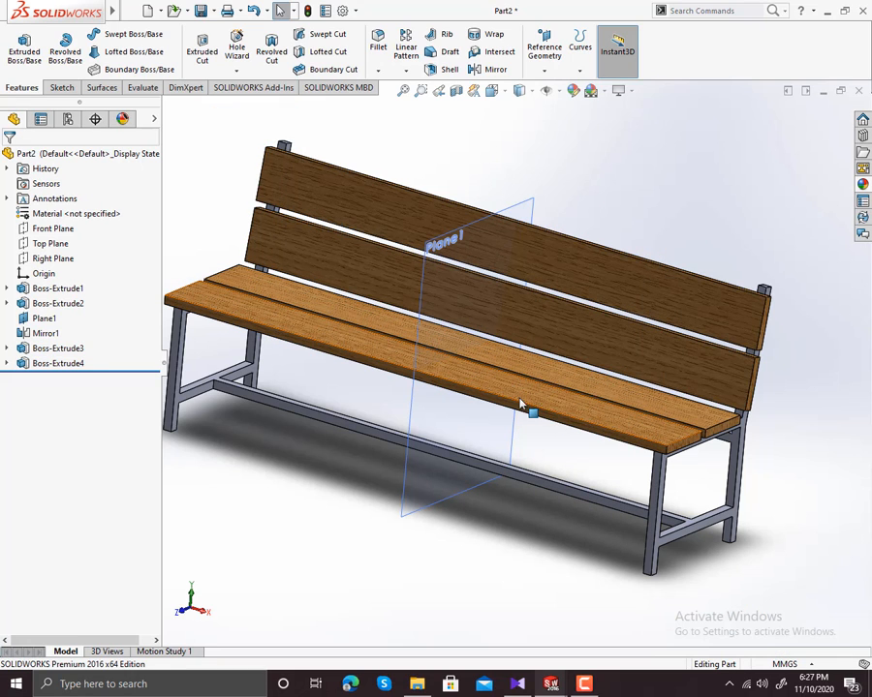
Hide the reference plane Plane1 in the middle of the bench
right_click(530, 204)
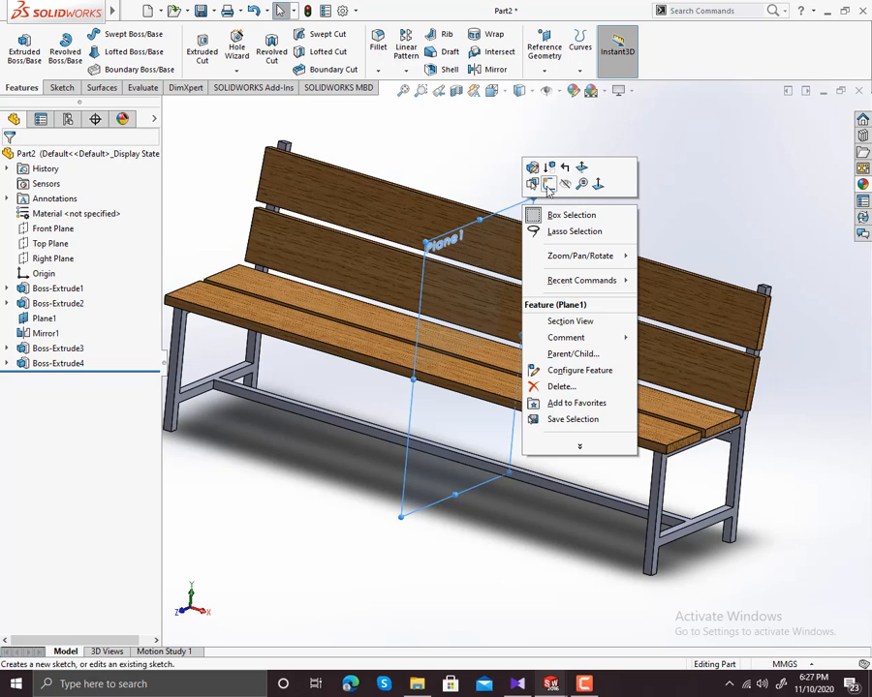
click(565, 187)
Examine the finished bench from several angles and distances, checking the wooden boards and the side frames
scroll(532, 355, up, 3)
middle_drag(532, 355, 475, 416)
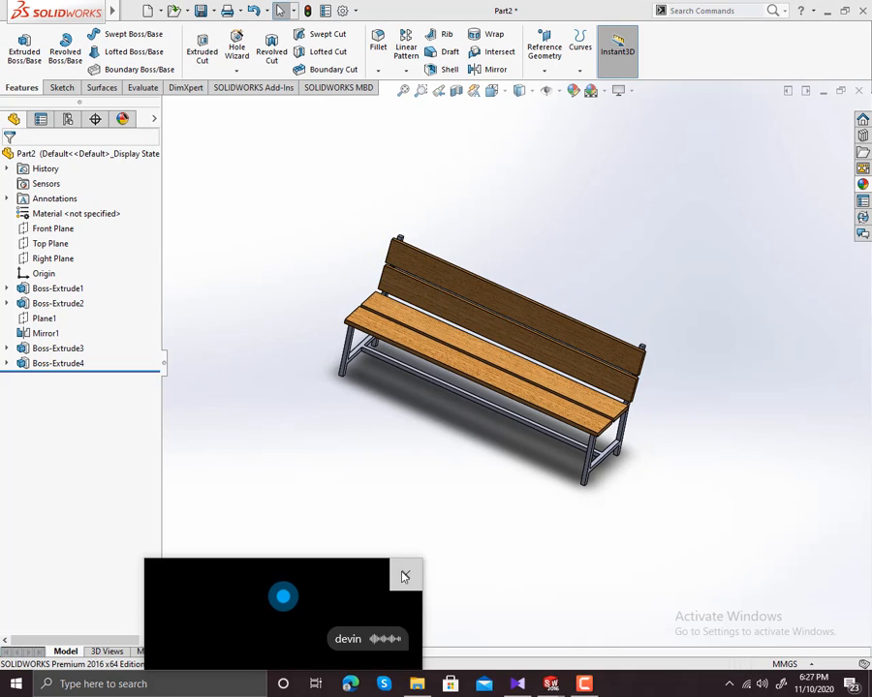
middle_drag(560, 494, 458, 404)
scroll(453, 353, down, 5)
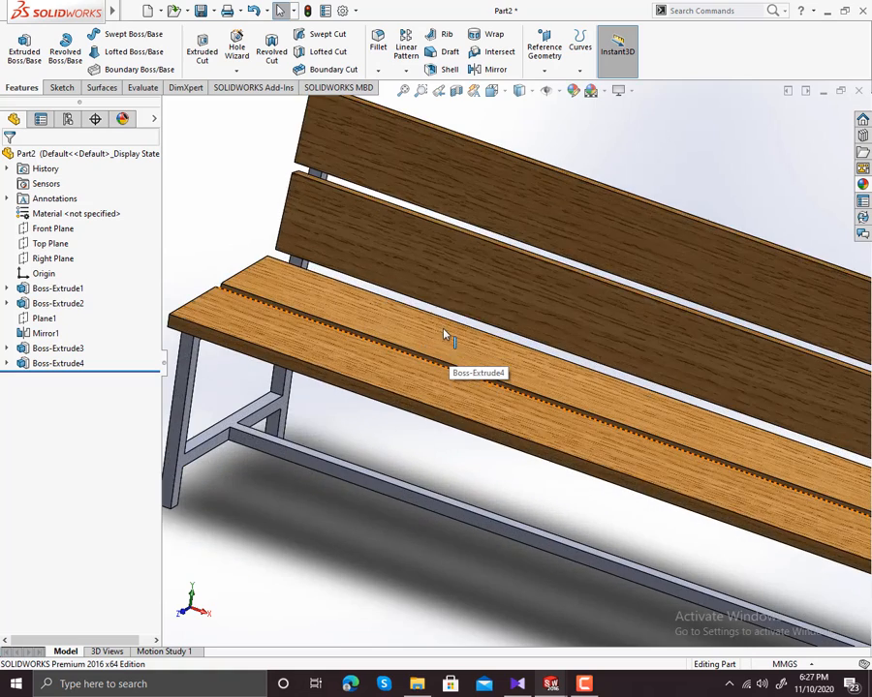
scroll(432, 366, up, 4)
scroll(474, 395, down, 2)
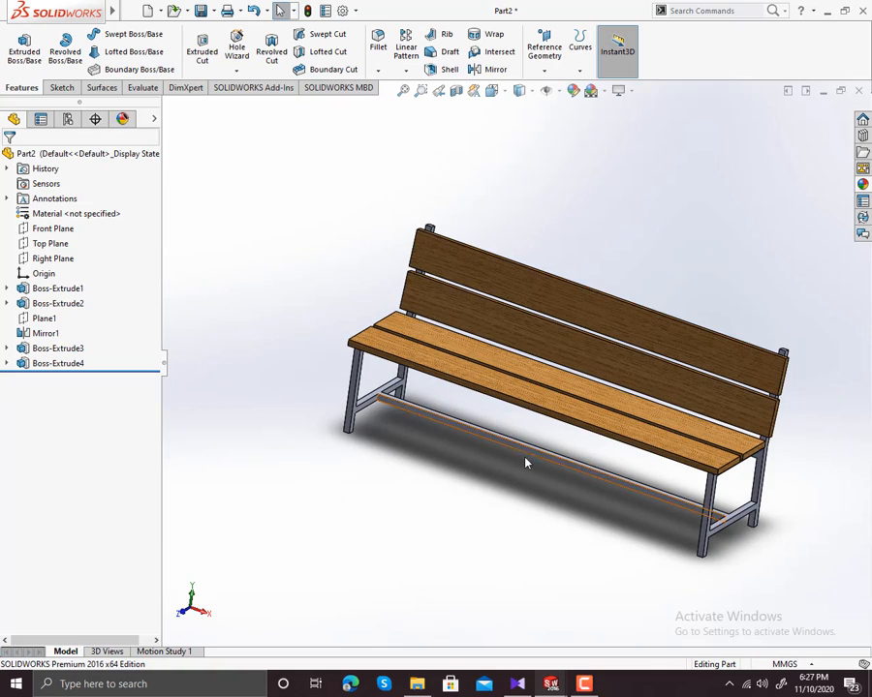
middle_drag(560, 448, 560, 406)
scroll(519, 418, down, 3)
scroll(523, 414, up, 3)
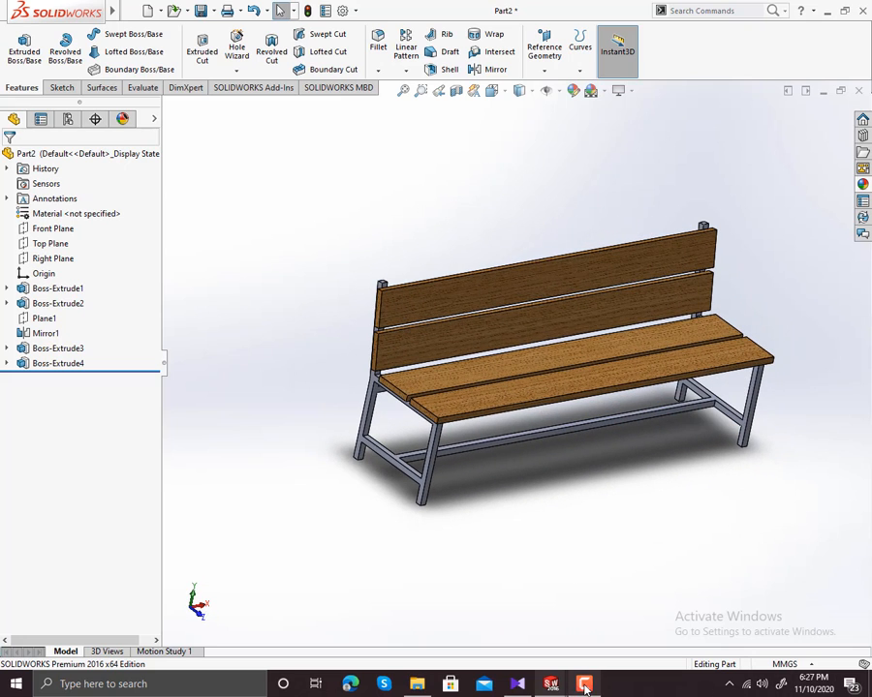